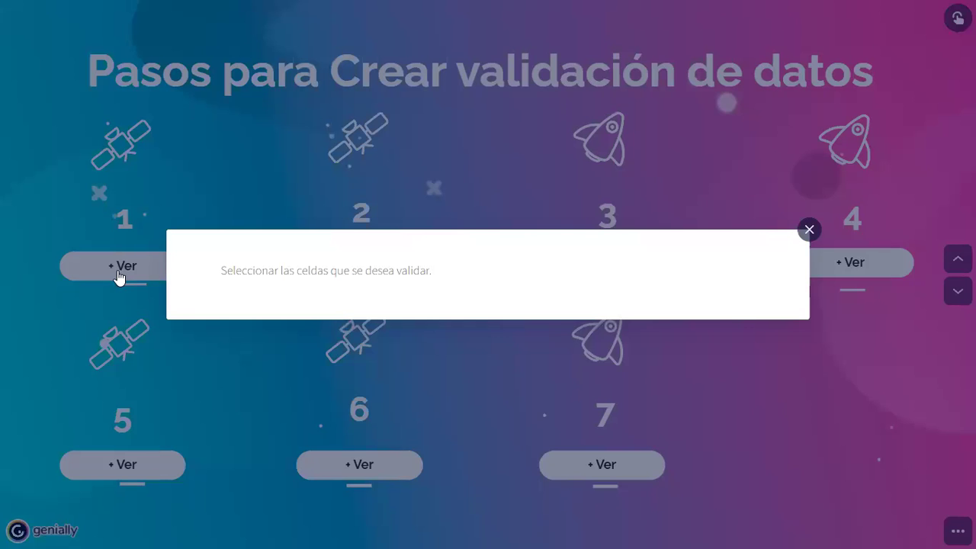
Step: Read the explanations of steps 1 and 2 in the guide to creating data validation
left_click(118, 274)
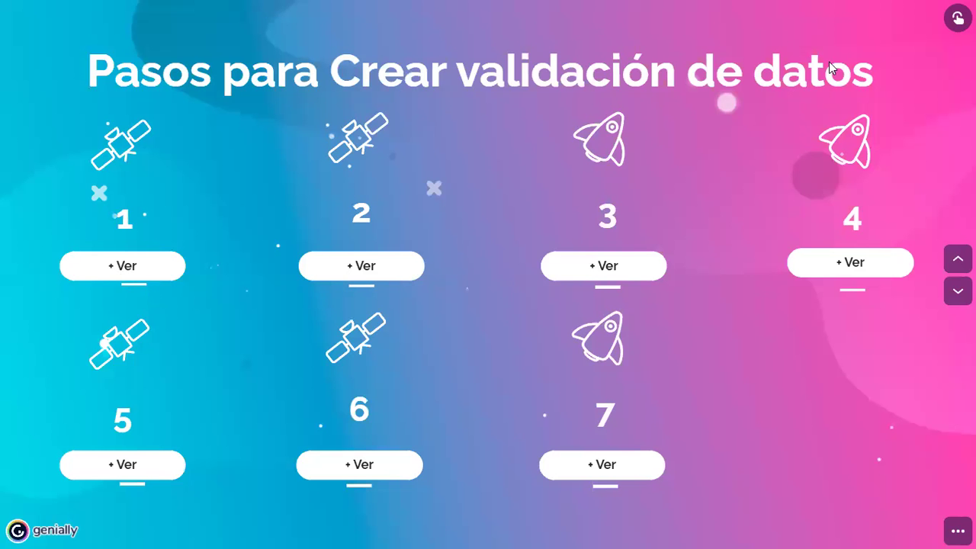
left_click(951, 29)
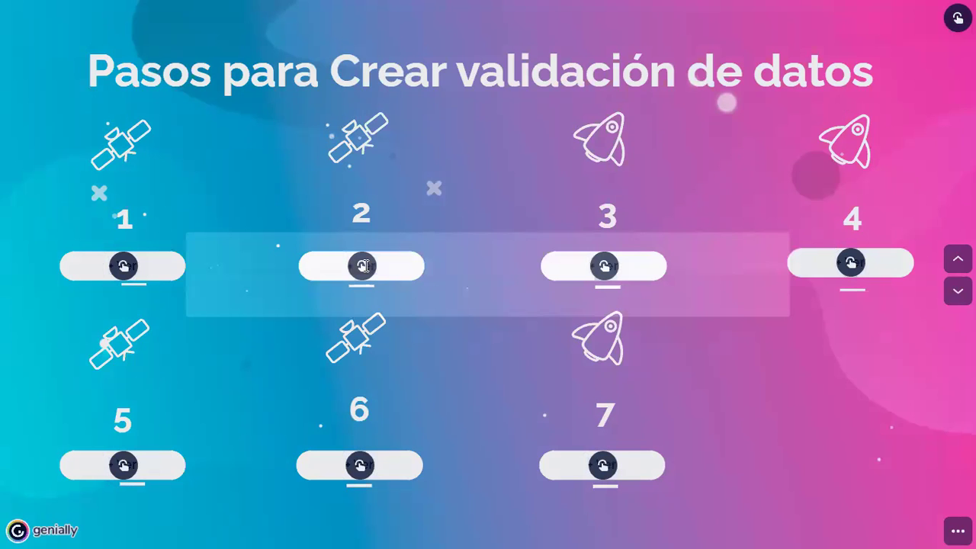
left_click(364, 265)
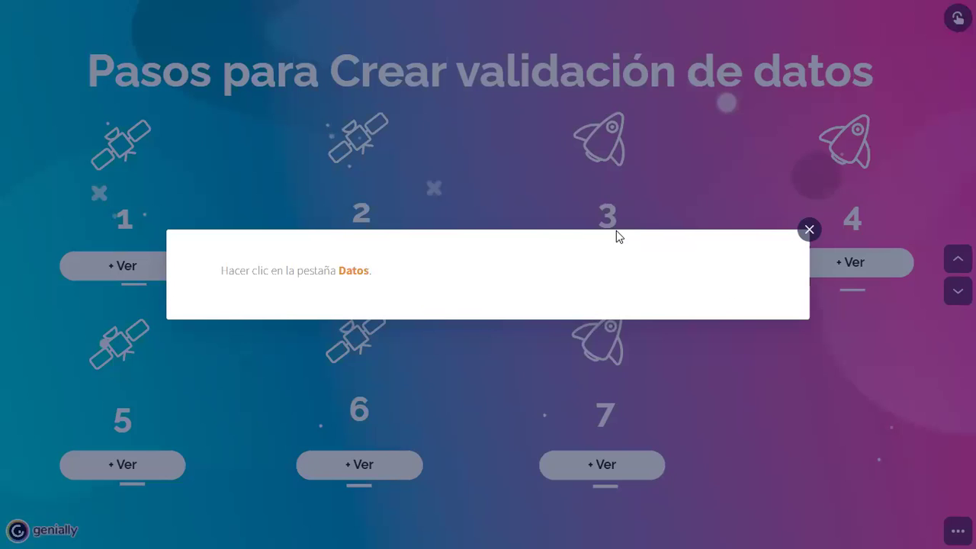
left_click(381, 210)
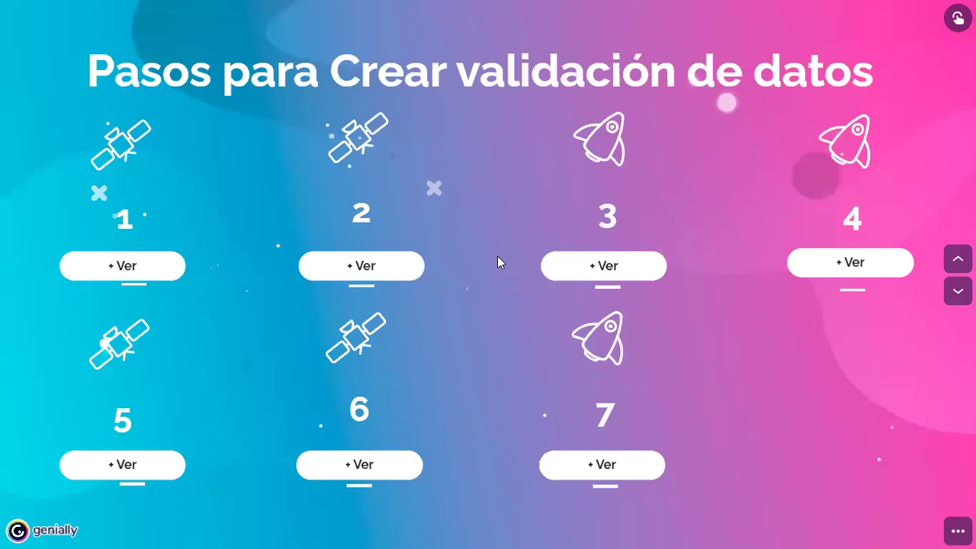
Step: Read the explanations of steps 3 and 4 in the data validation guide, revealing the slide's interactive elements
left_click(610, 269)
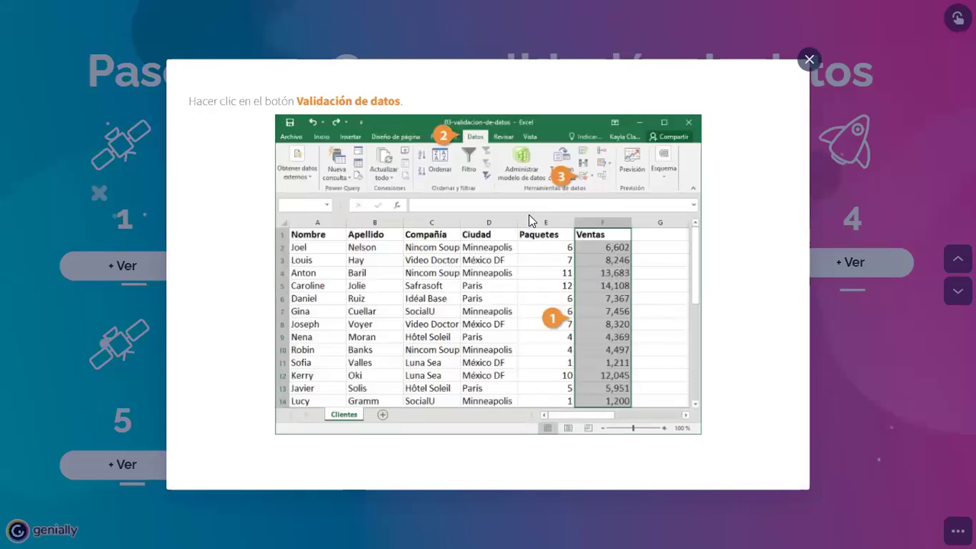
left_click(549, 57)
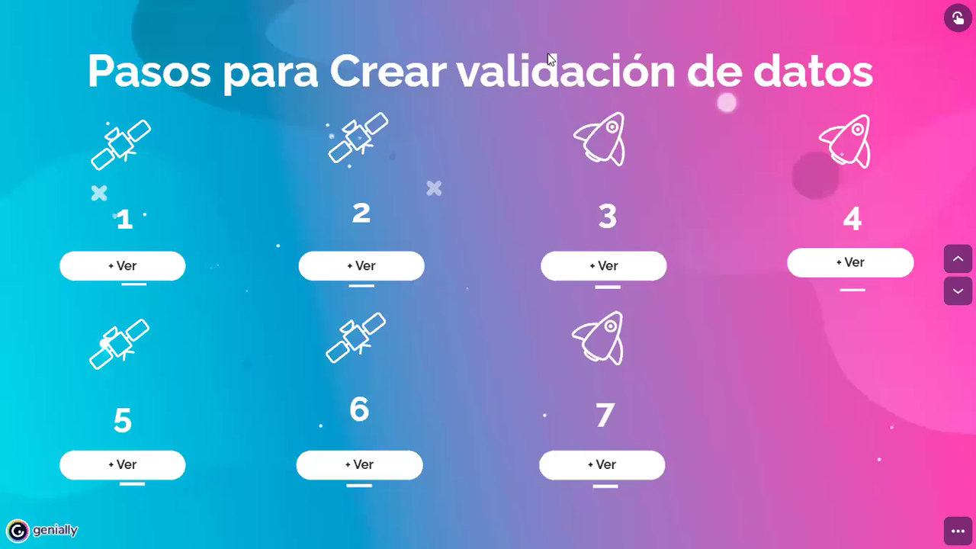
left_click(958, 17)
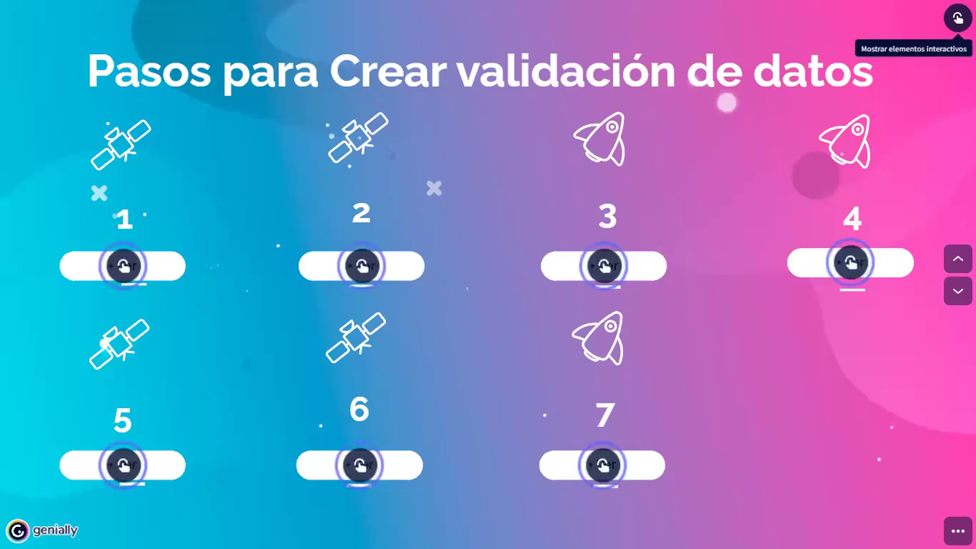
left_click(849, 264)
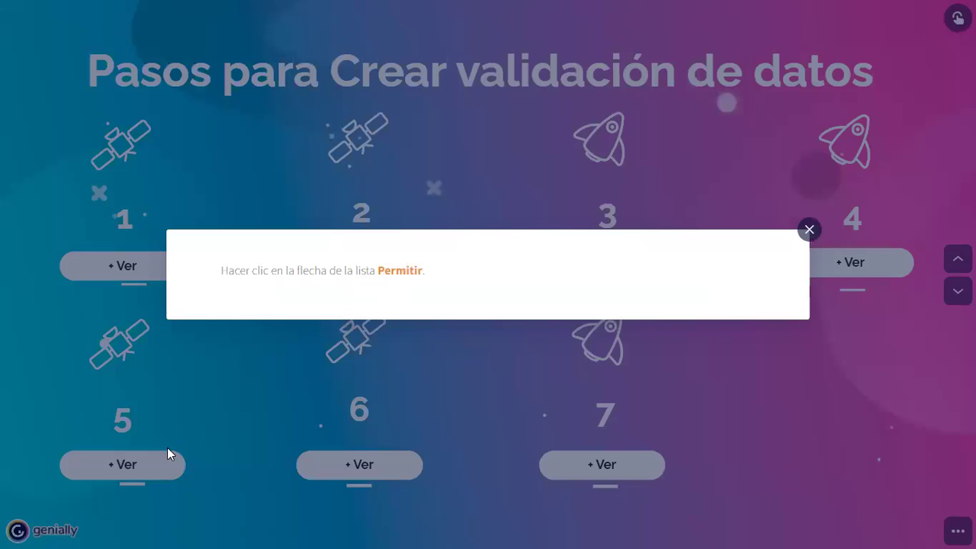
left_click(117, 462)
Step: Open step 5 and highlight the allowed data types Número entero, Decimal, Lista, Fecha, Hora, Longitud del texto and Personalizada while reading them
left_click(118, 465)
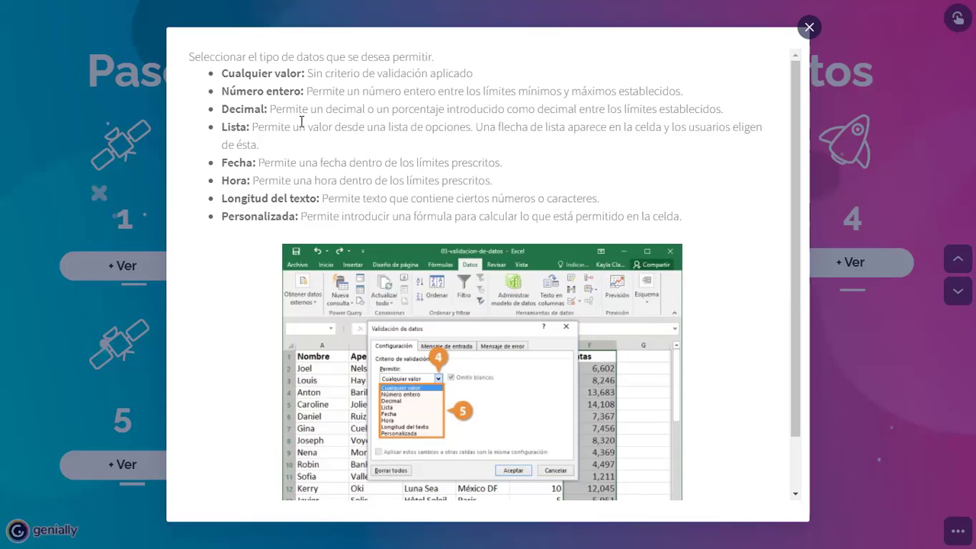
left_click_drag(225, 90, 303, 91)
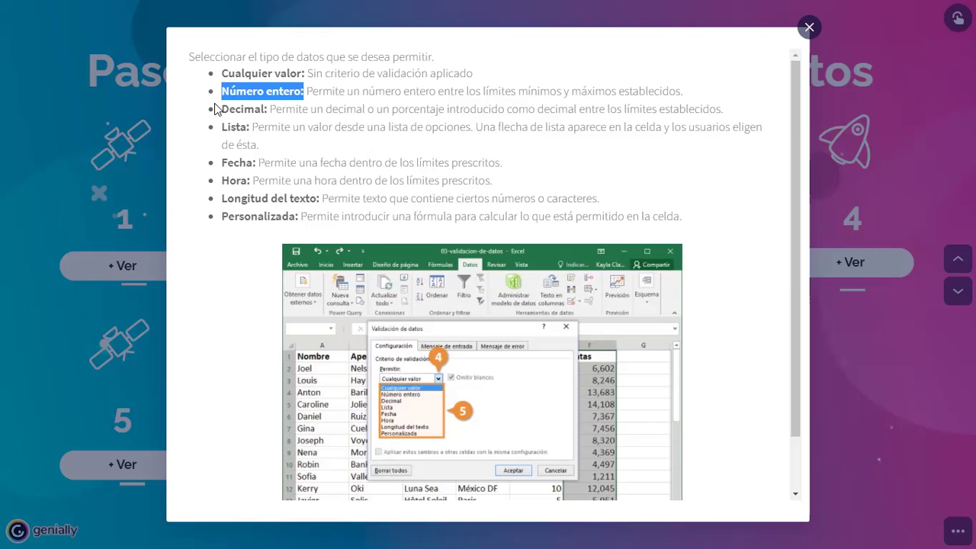
left_click_drag(220, 109, 273, 109)
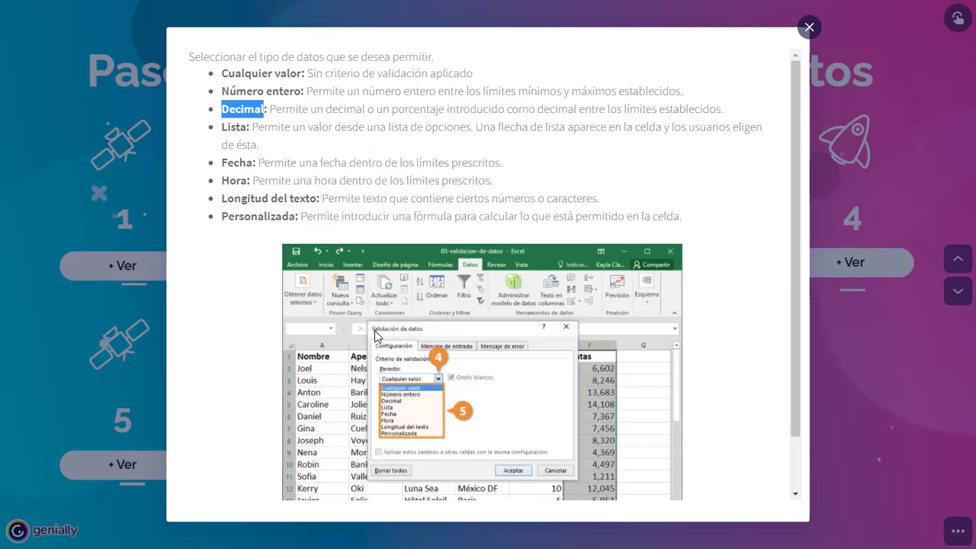
left_click_drag(222, 128, 246, 129)
left_click(252, 128)
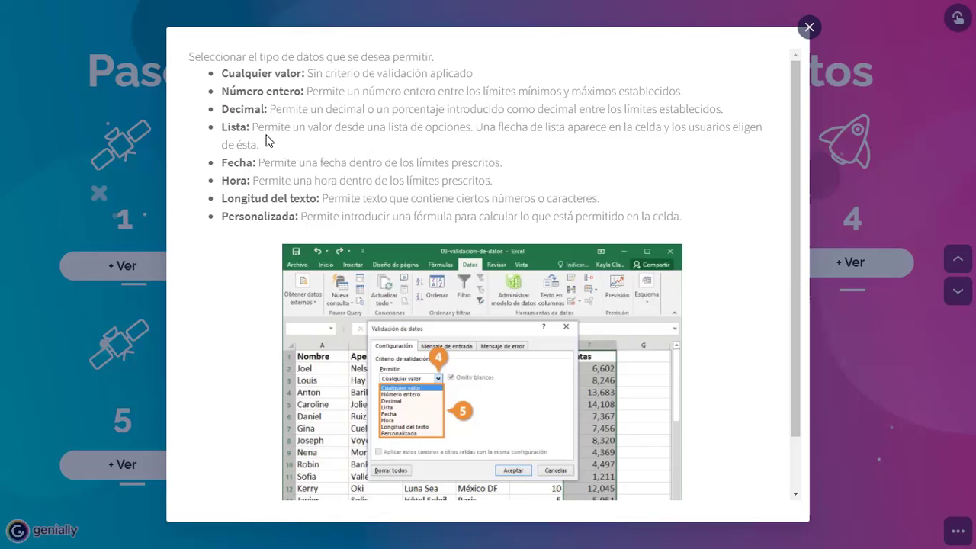
left_click_drag(222, 163, 261, 162)
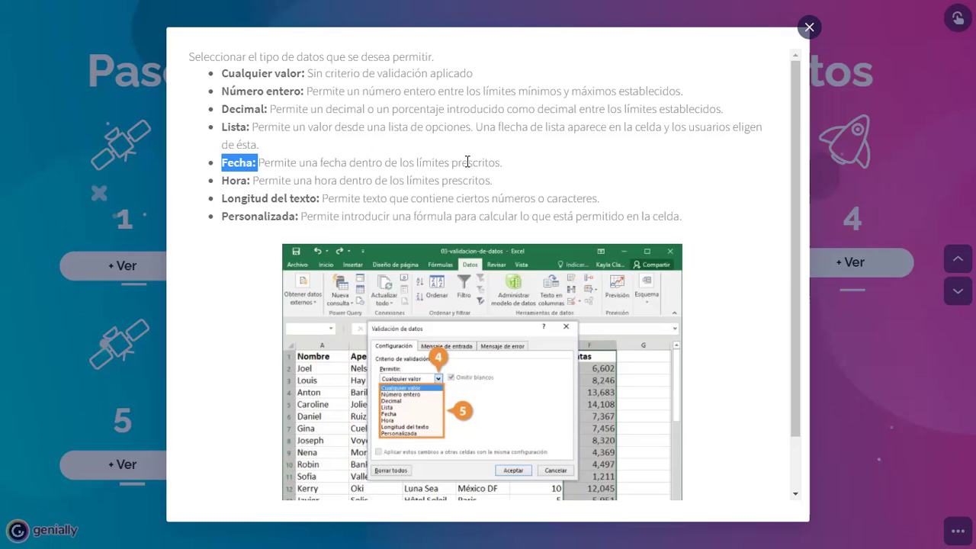
left_click_drag(221, 181, 252, 180)
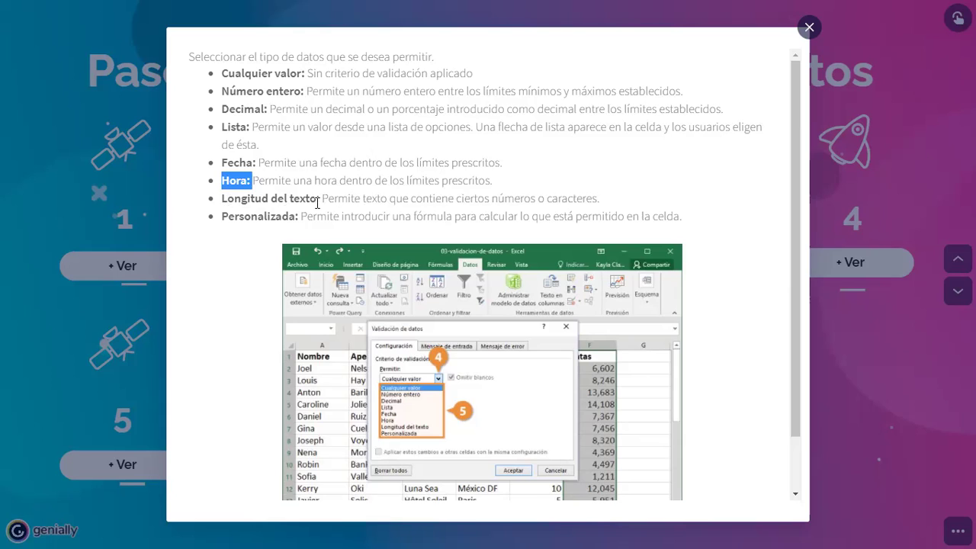
left_click_drag(220, 199, 327, 197)
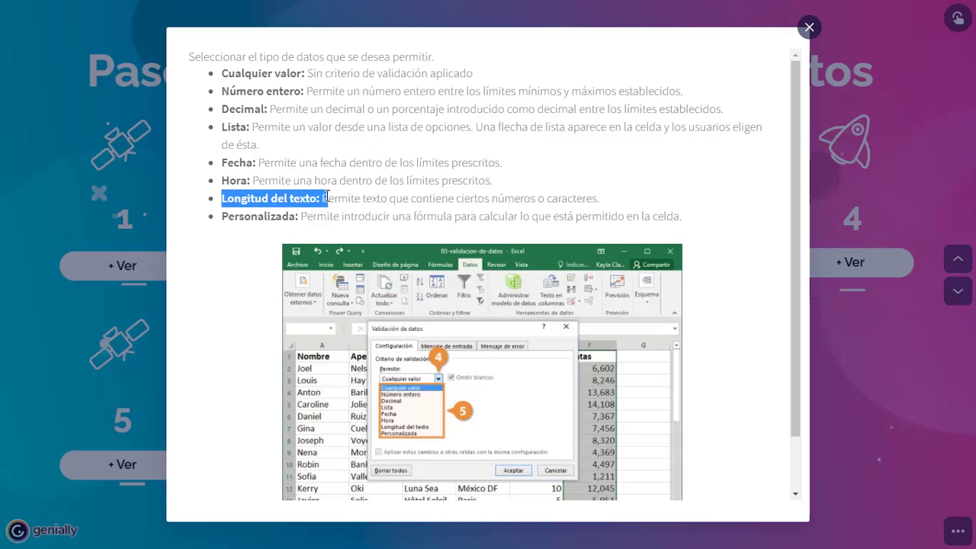
left_click(235, 225)
left_click_drag(222, 218, 299, 214)
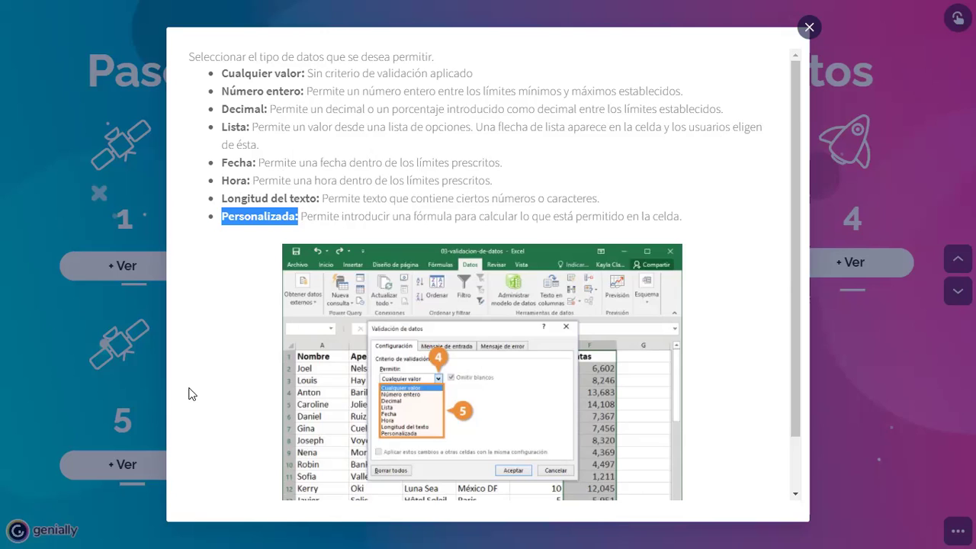
Step: Review the example image in step 5, highlight the whole list of data types, and close the explanation
scroll(454, 296, "down", 1)
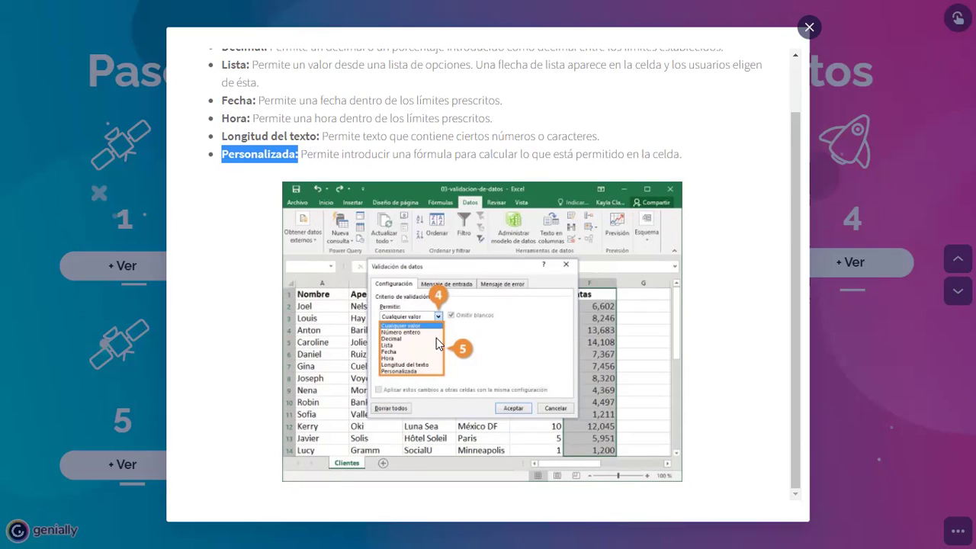
scroll(533, 306, "up", 1)
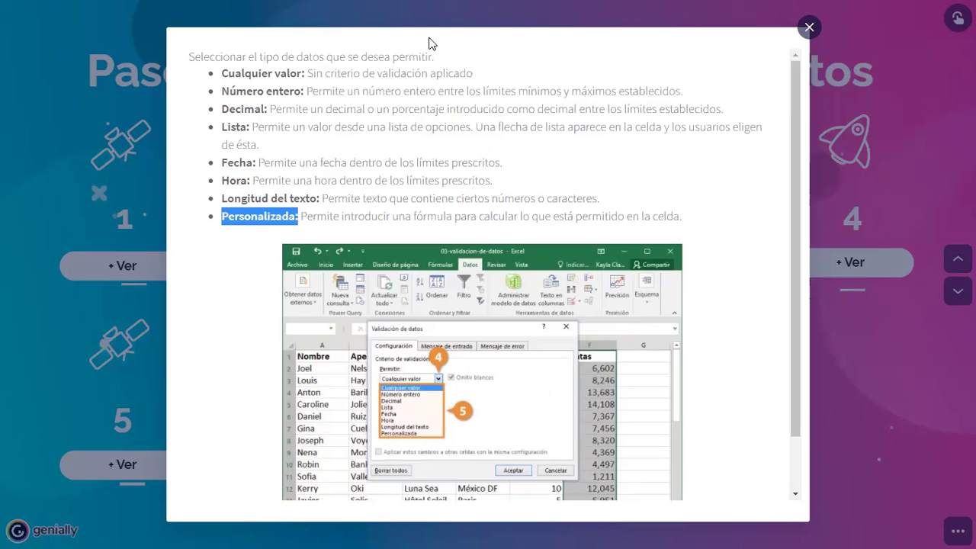
left_click(223, 75)
left_click_drag(223, 74, 573, 235)
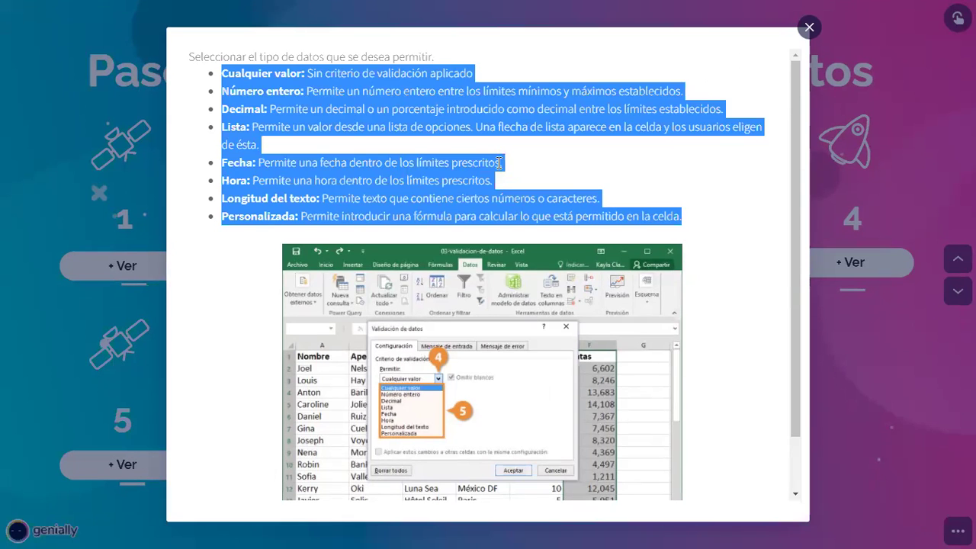
left_click_drag(691, 220, 220, 73)
scroll(409, 166, "down", 1)
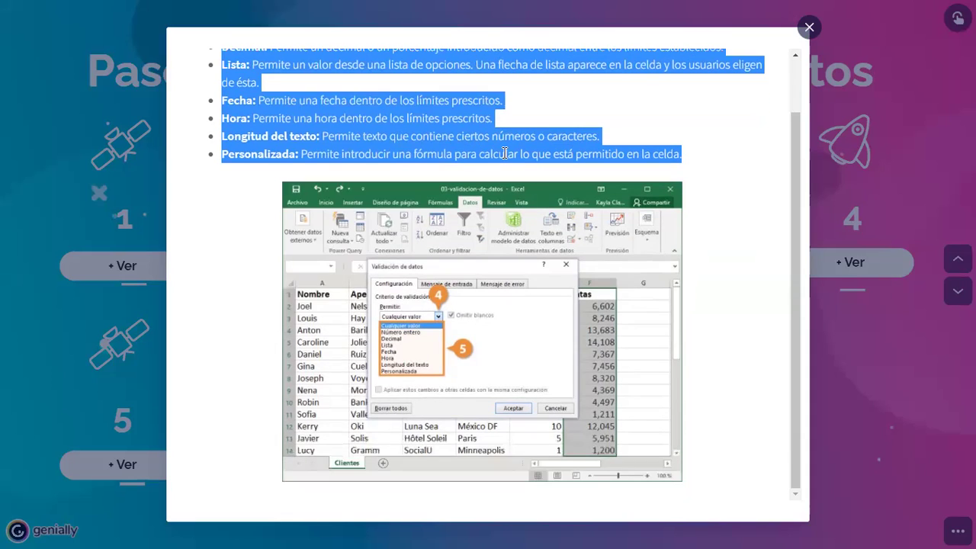
left_click(504, 153)
scroll(509, 154, "up", 1)
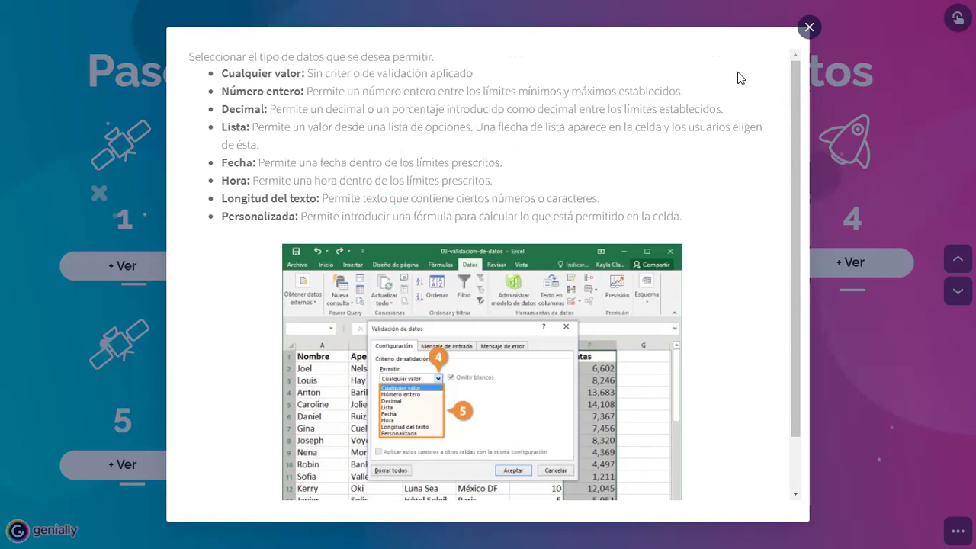
left_click(823, 198)
Step: Check the explanation of step 6 and look again at the data types in step 5
left_click(355, 466)
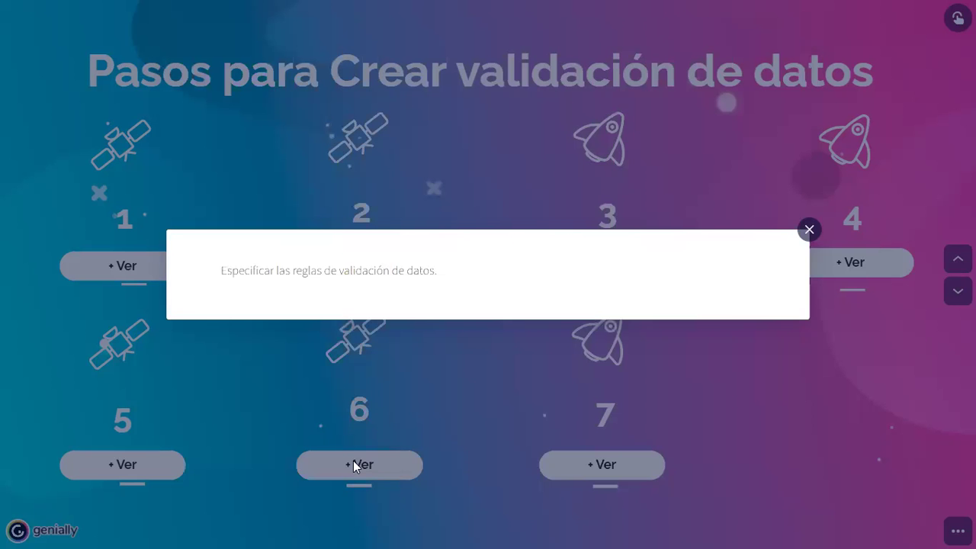
left_click(136, 474)
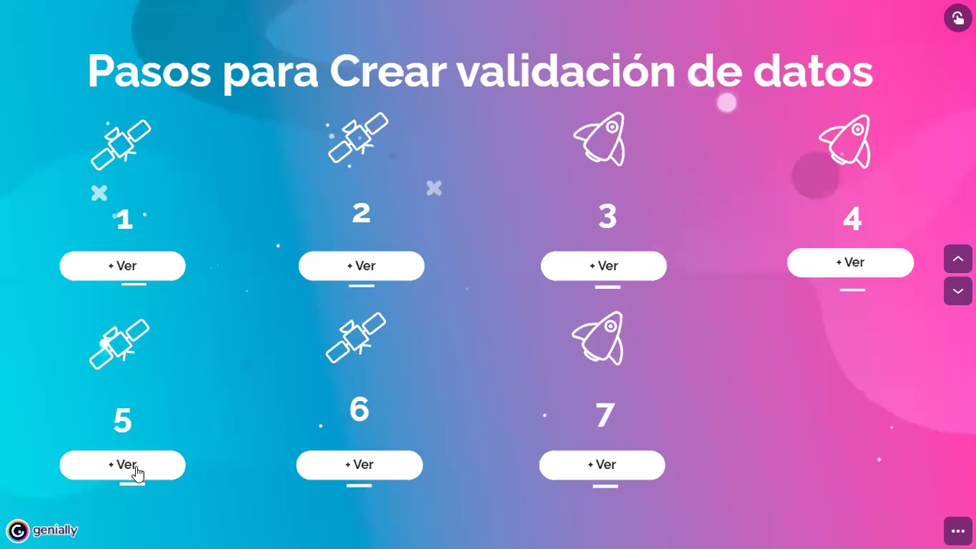
left_click(137, 472)
left_click(82, 386)
Step: Read the explanations of steps 6 and 7 on specifying the validation rules and accepting them
left_click(335, 466)
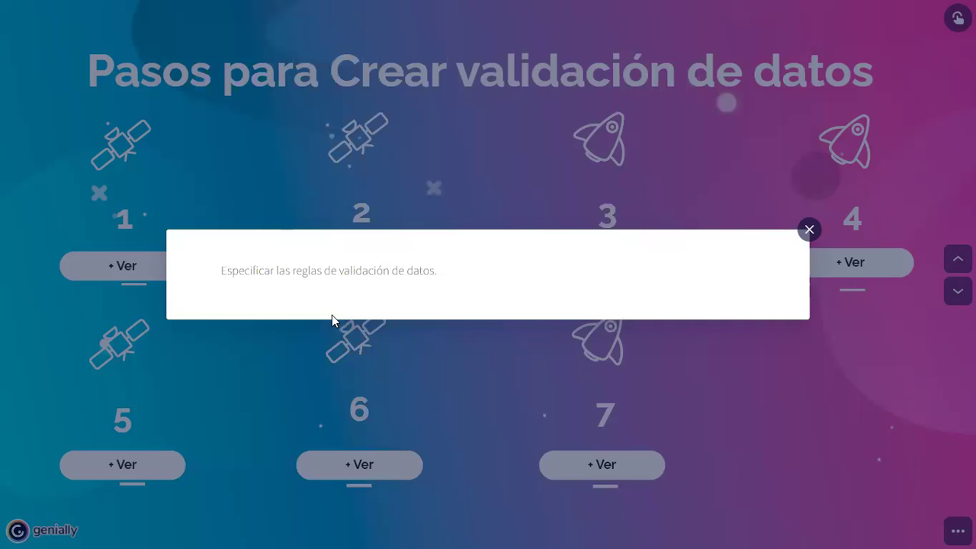
left_click(453, 419)
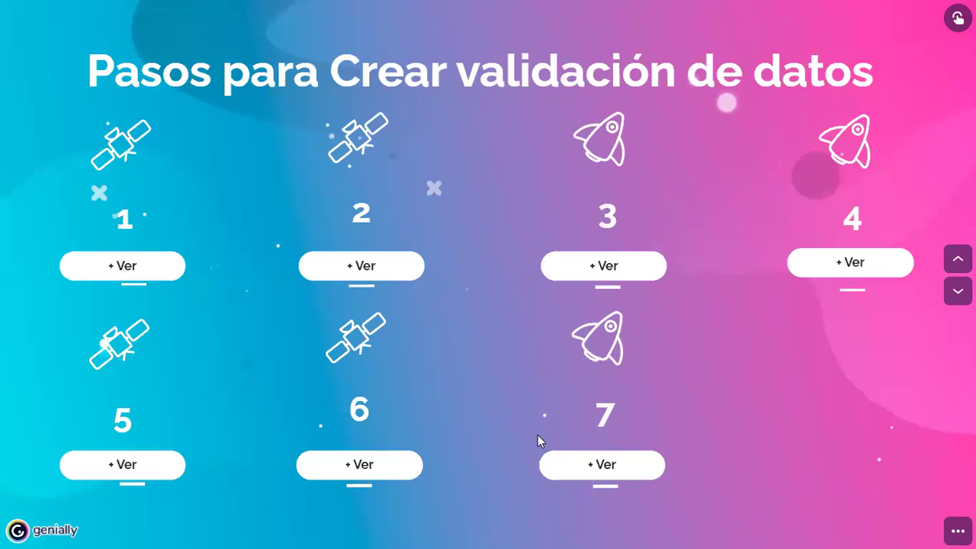
left_click(588, 466)
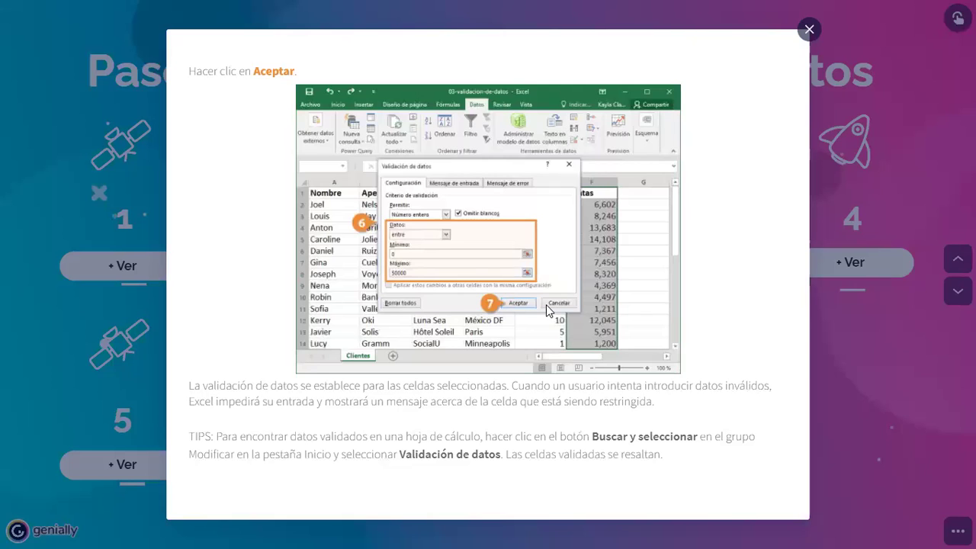
left_click(857, 403)
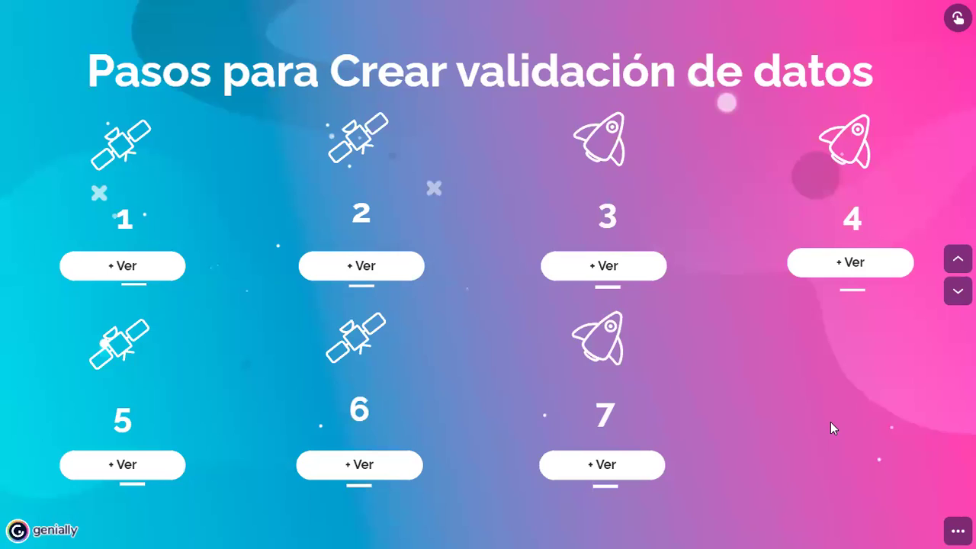
Step: Advance to the slide "Agregar Mensajes de Entrada y de Error" and open its steps page
left_click(958, 291)
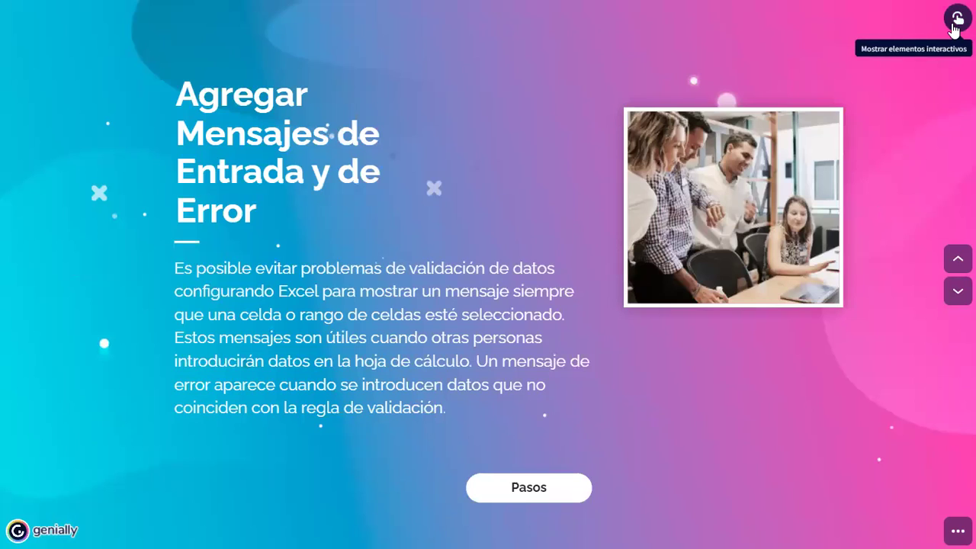
left_click(810, 239)
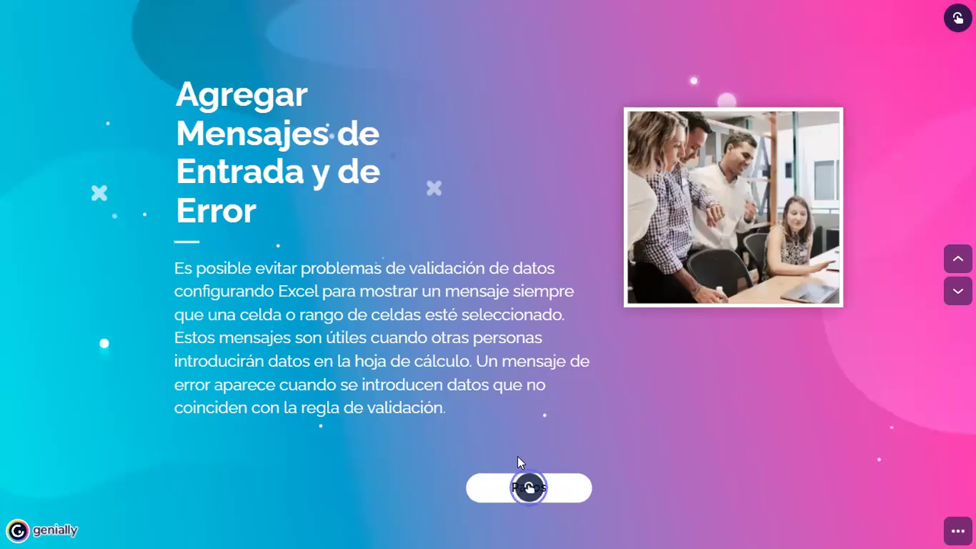
left_click(524, 494)
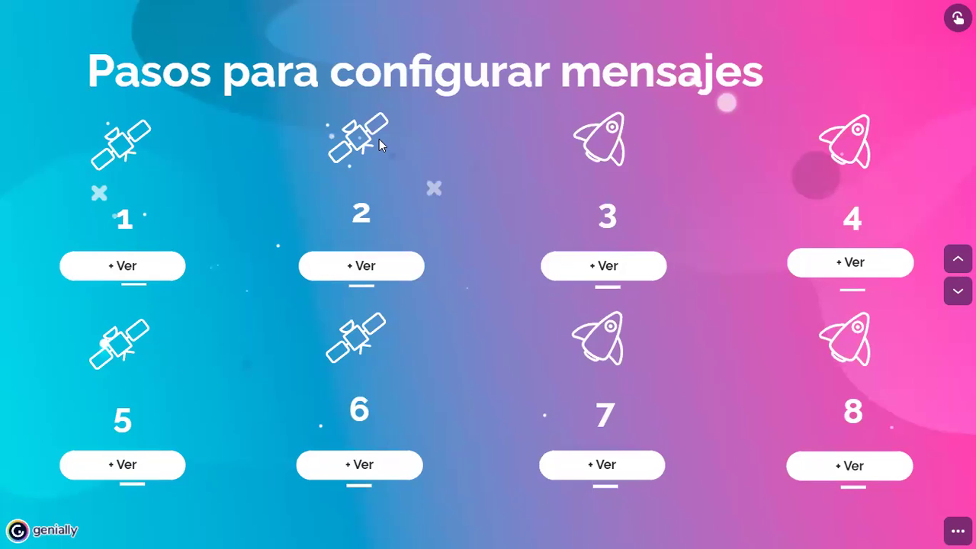
Step: Read the explanations of steps 1, 2 and 3 in the guide to configuring messages, closing each one
left_click(122, 267)
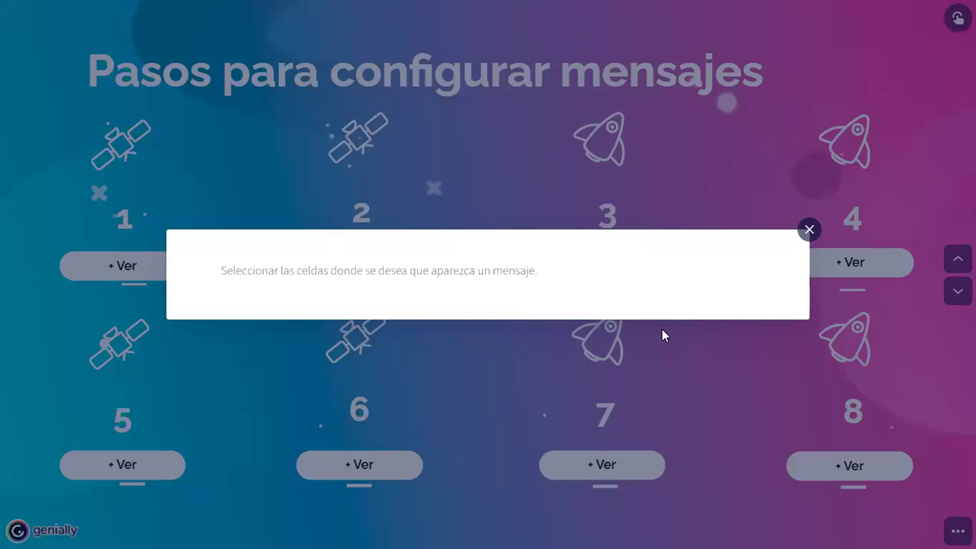
left_click(801, 236)
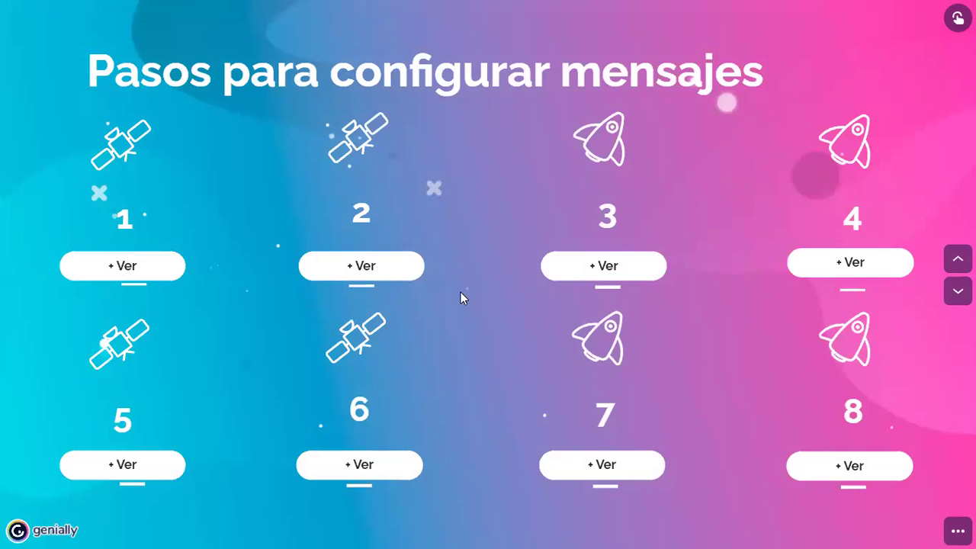
left_click(364, 266)
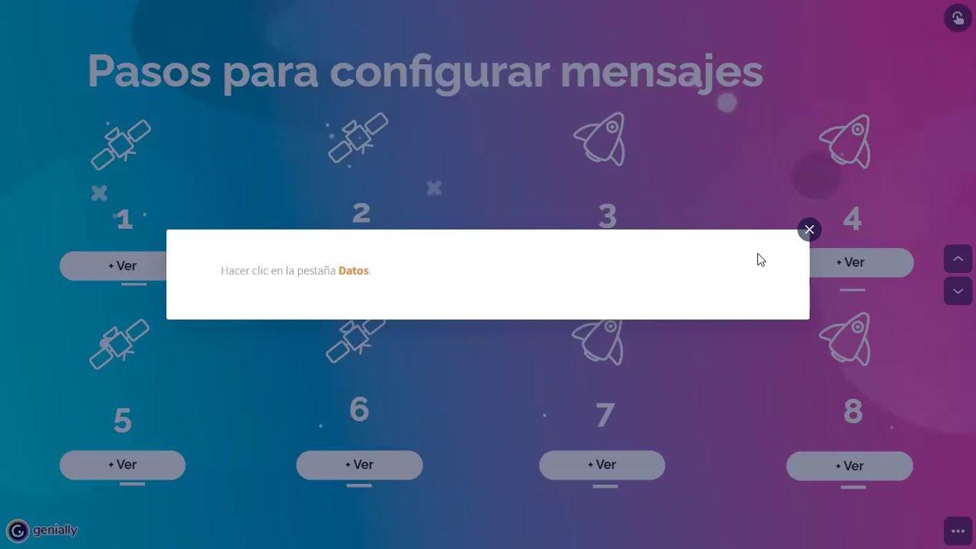
left_click(806, 231)
left_click(609, 269)
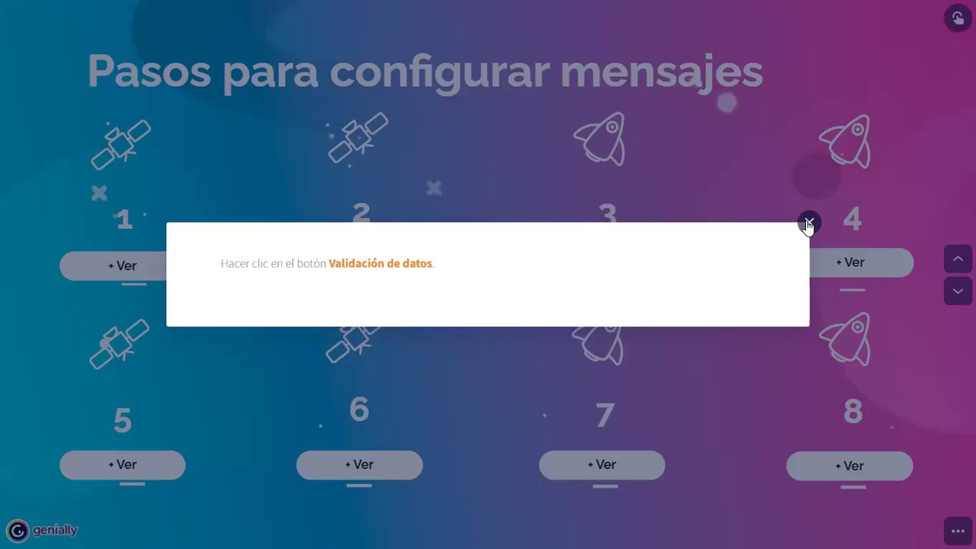
left_click(749, 182)
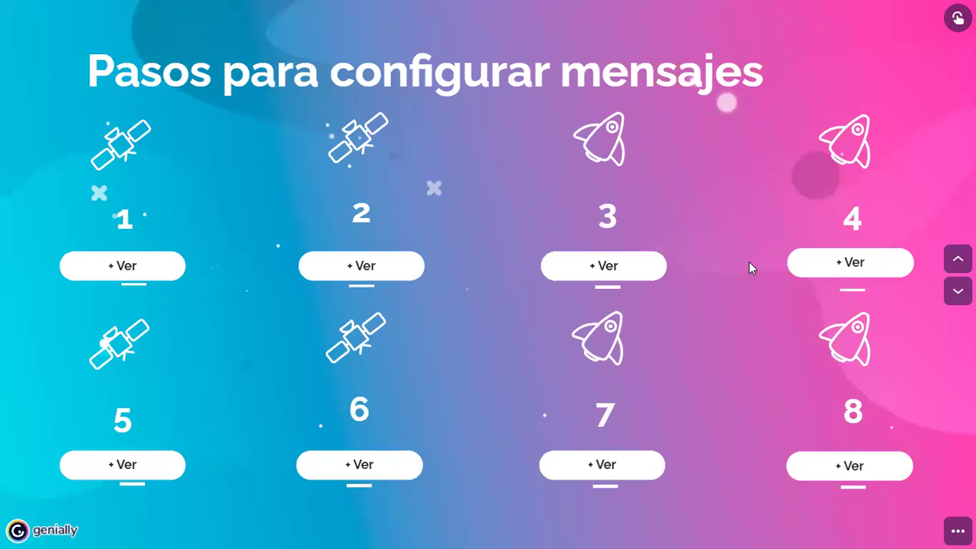
Step: Read the explanations of steps 4, 5 and 6 in the guide to configuring messages, closing each one
left_click(822, 264)
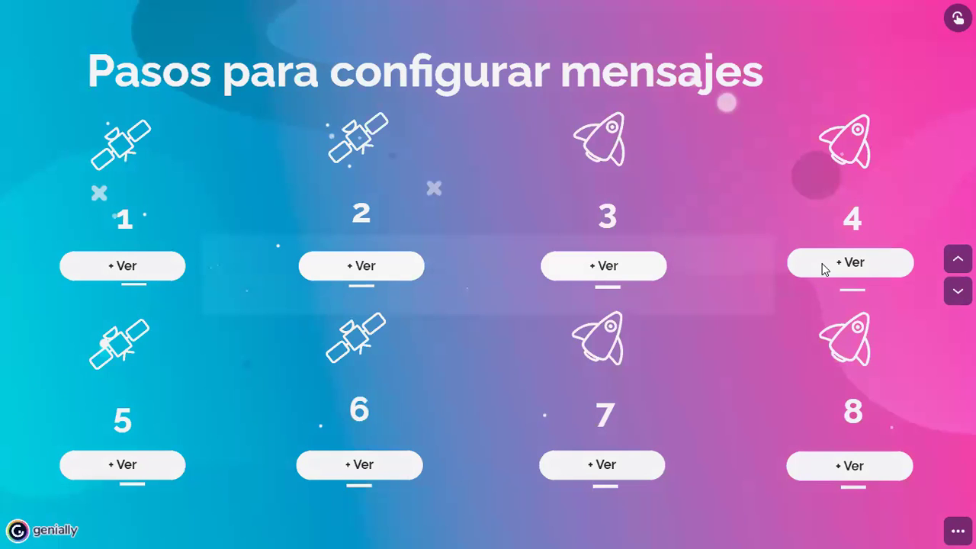
left_click(822, 267)
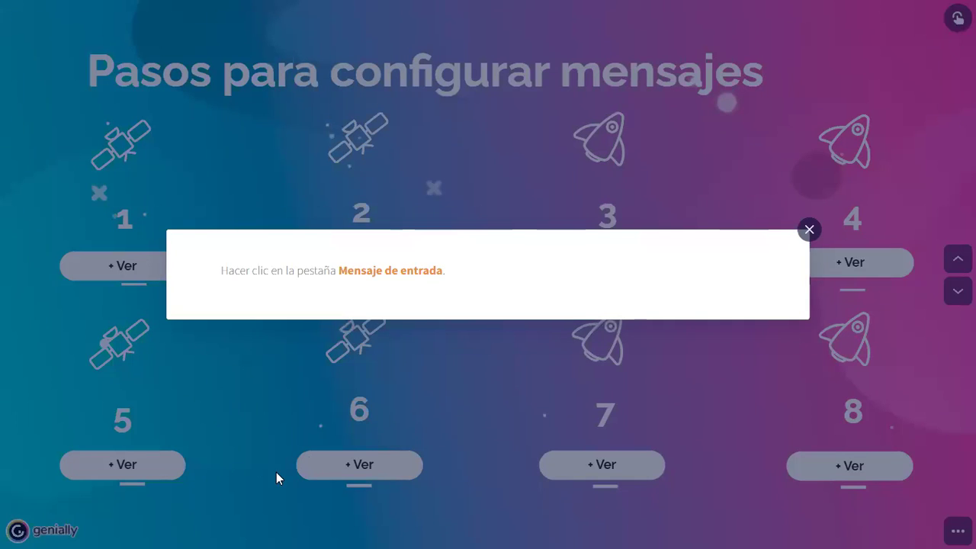
left_click(116, 467)
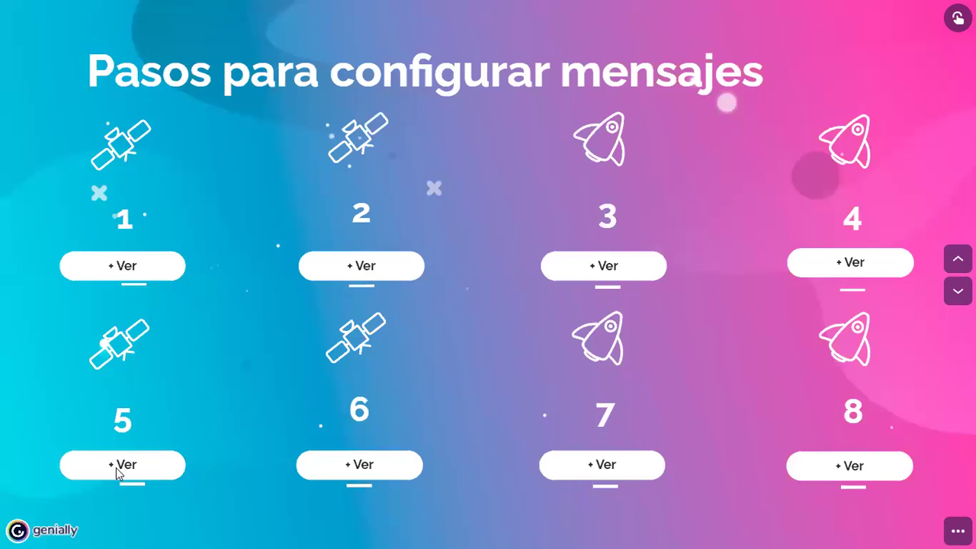
left_click(118, 468)
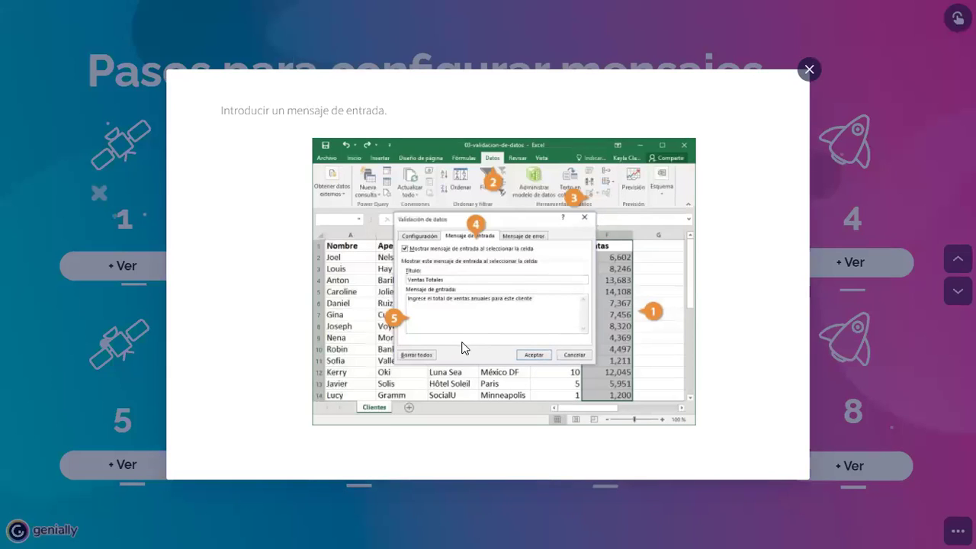
left_click(279, 527)
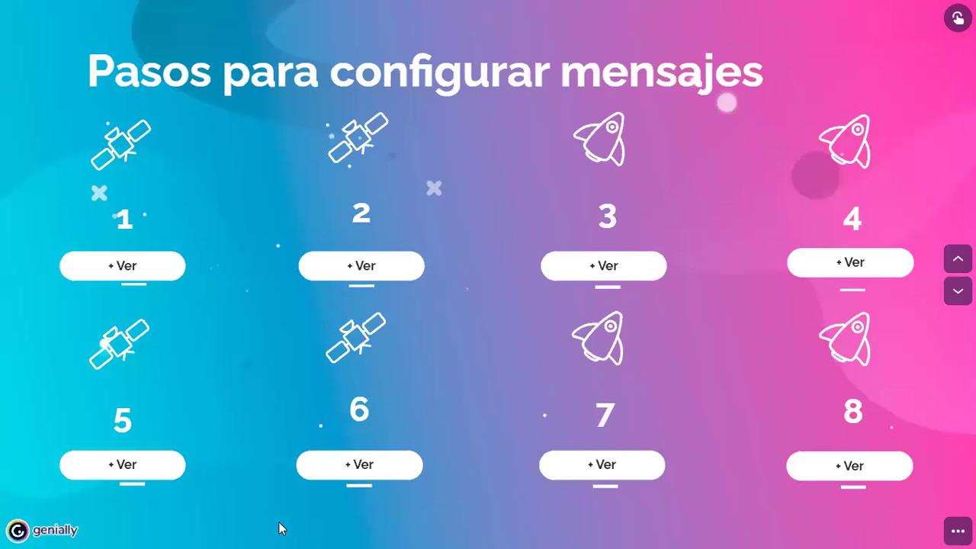
left_click(366, 467)
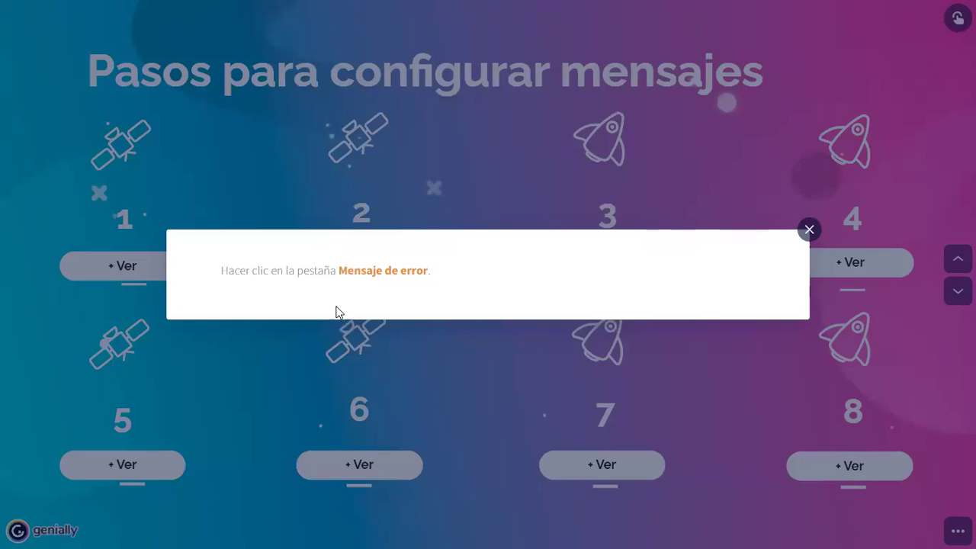
left_click(808, 235)
Step: Read the step 7 explanation of the error alert styles, highlighting Detener, Advertencia and Información, and close it
left_click(603, 465)
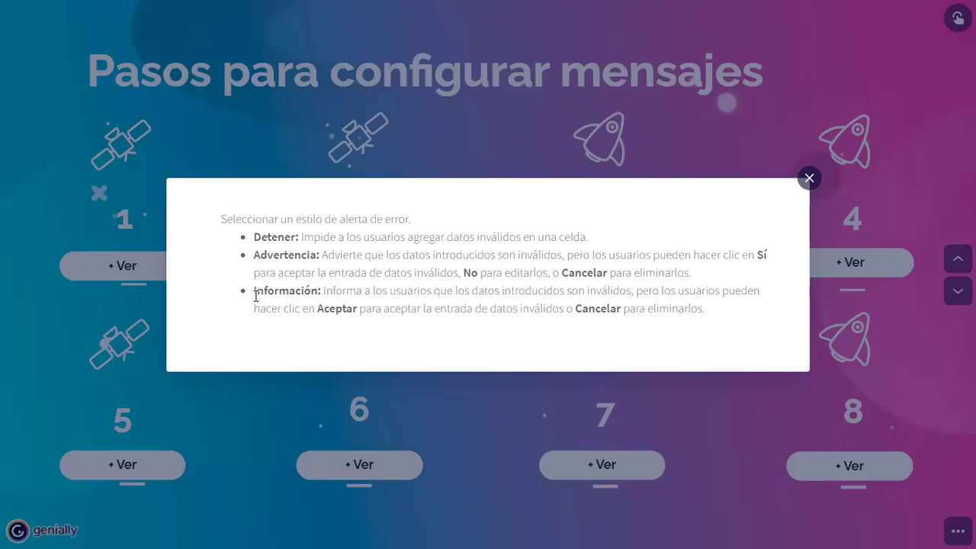
double_click(295, 290)
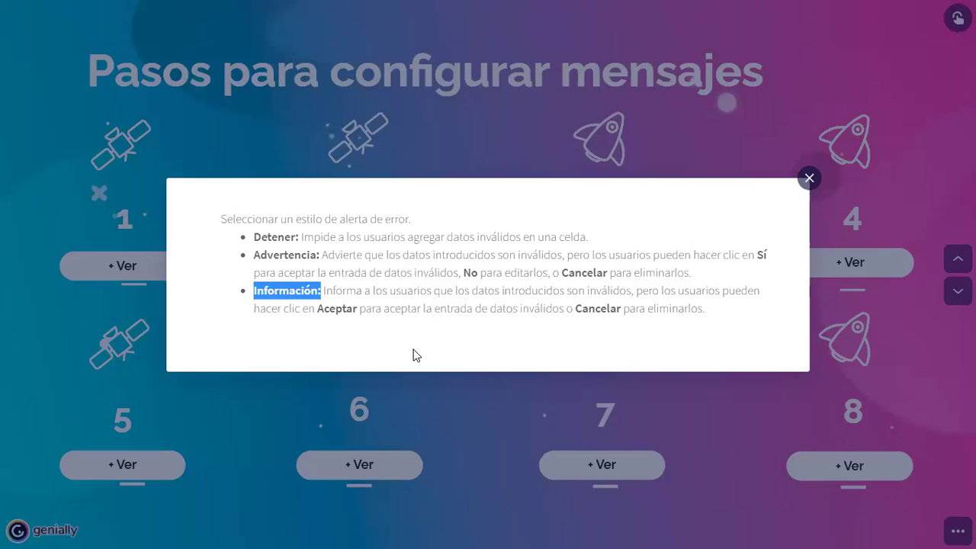
left_click_drag(254, 237, 302, 236)
left_click_drag(254, 257, 324, 257)
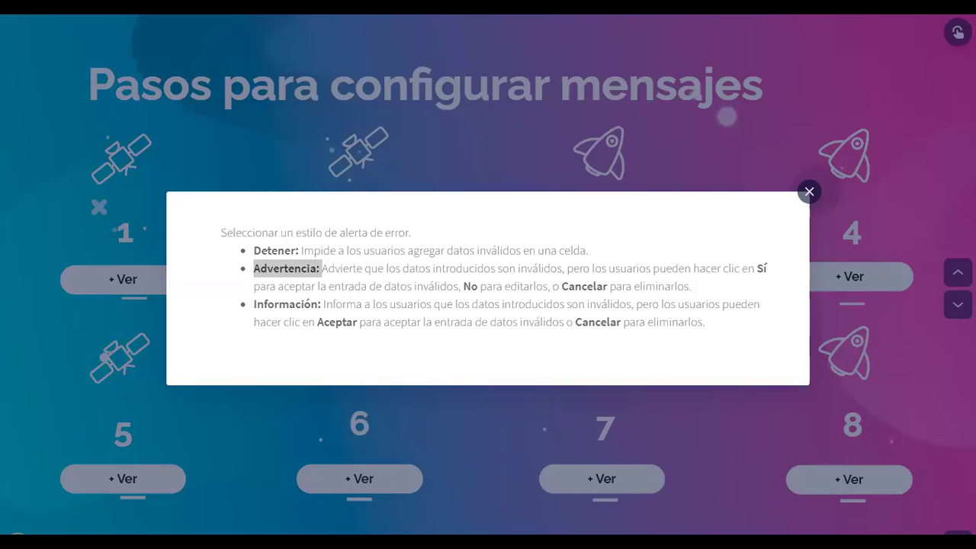
left_click(621, 224)
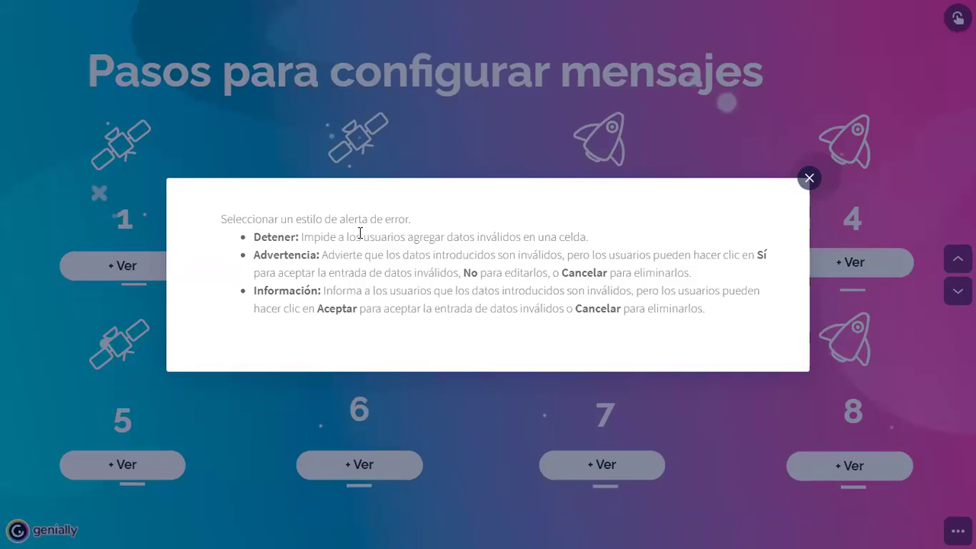
mouse_move(256, 235)
left_mouse_down()
mouse_move(320, 256)
mouse_move(705, 309)
mouse_move(254, 237)
left_mouse_up()
left_click(710, 315)
left_click(258, 238)
double_click(261, 255)
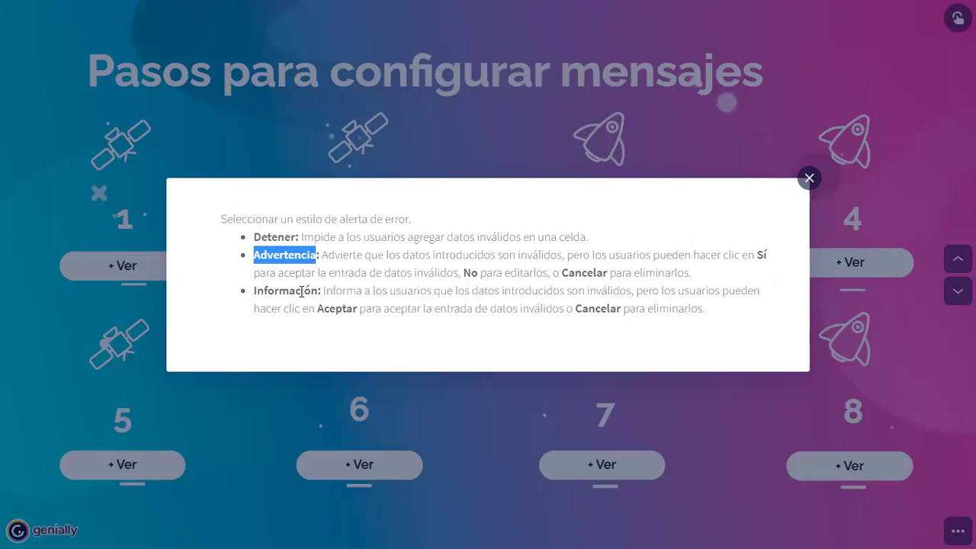
double_click(301, 291)
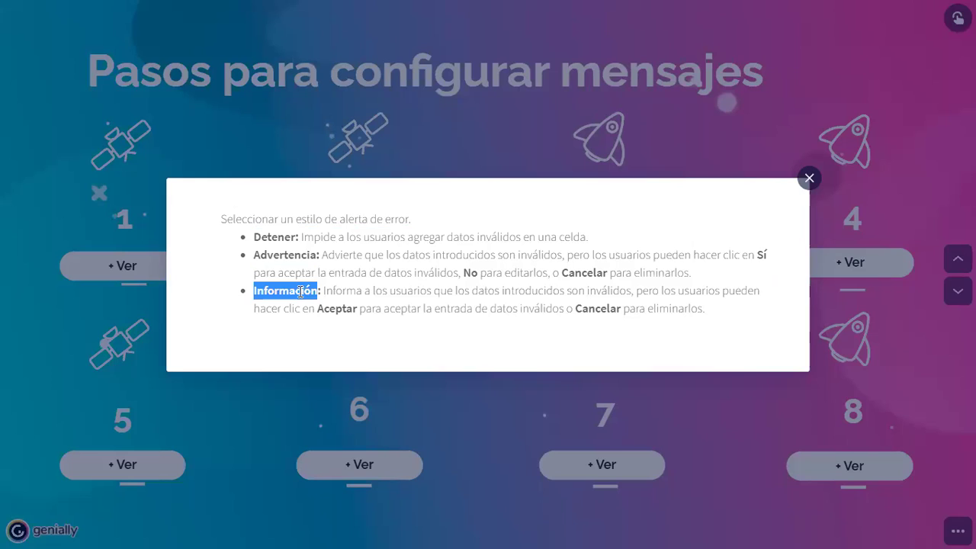
left_click(300, 291)
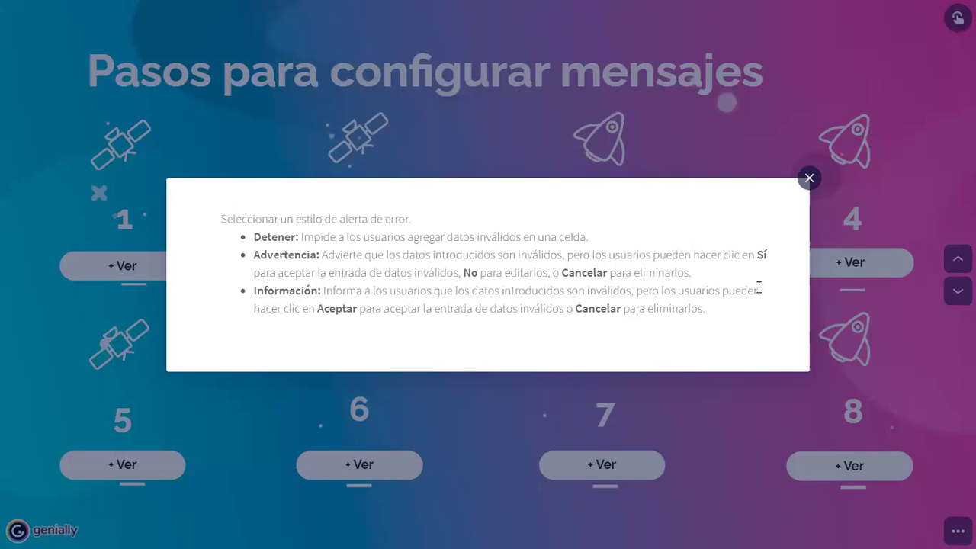
left_click(809, 180)
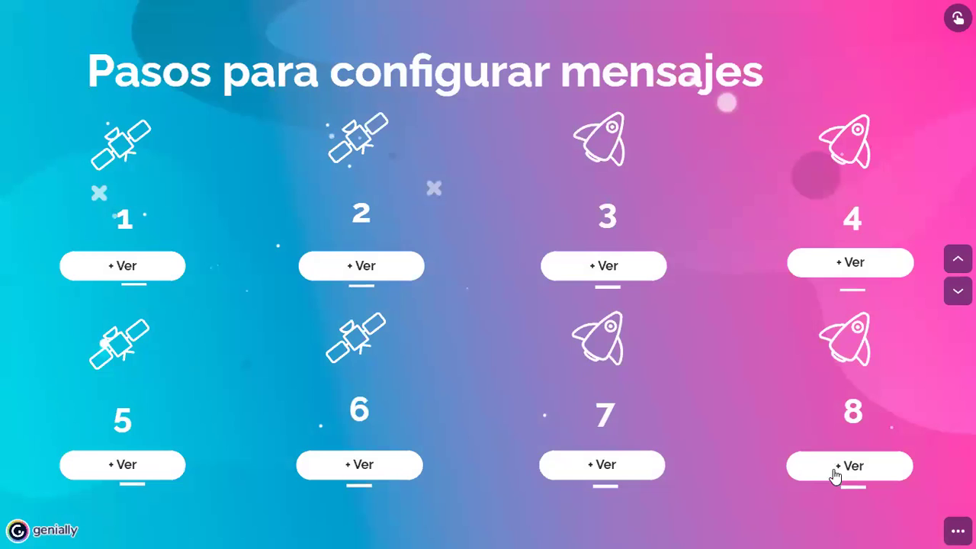
Step: Read the whole step 8 explanation on entering an error message and selecting a cell with an input message, and close it
left_click(825, 472)
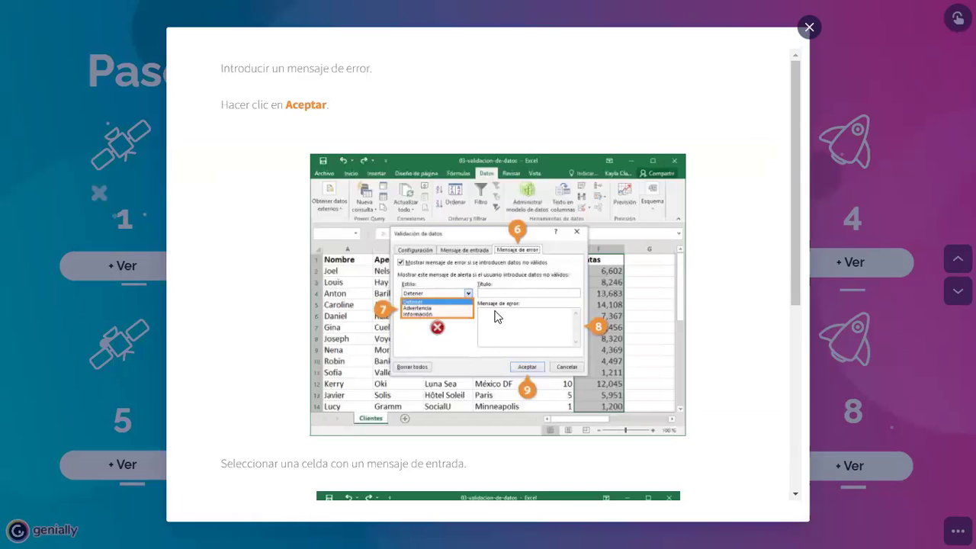
scroll(498, 308, "down", 1)
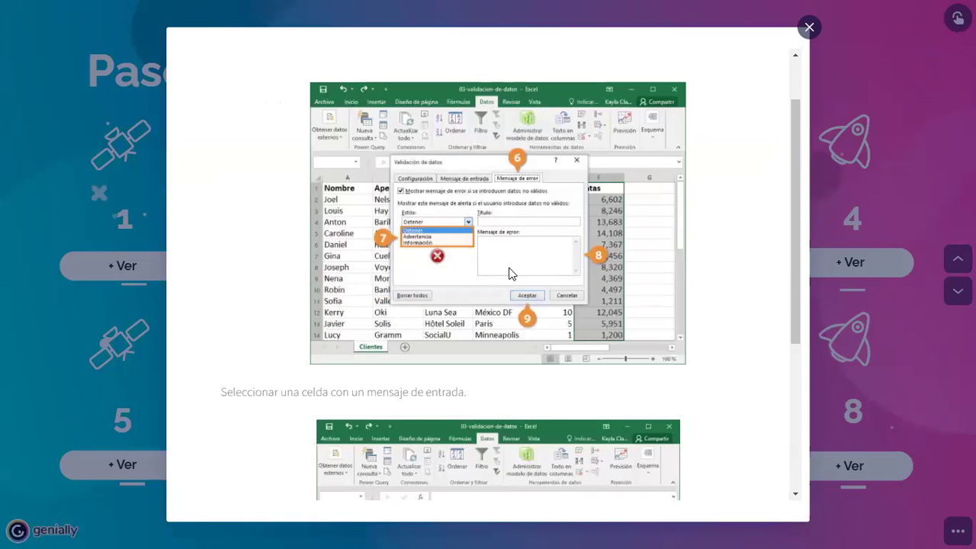
scroll(511, 273, "down", 3)
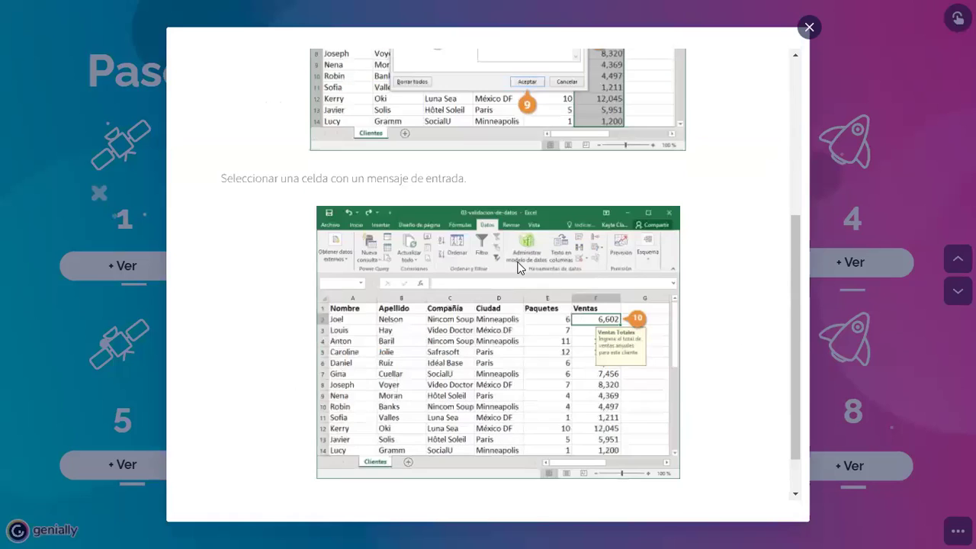
scroll(246, 151, "down", 1)
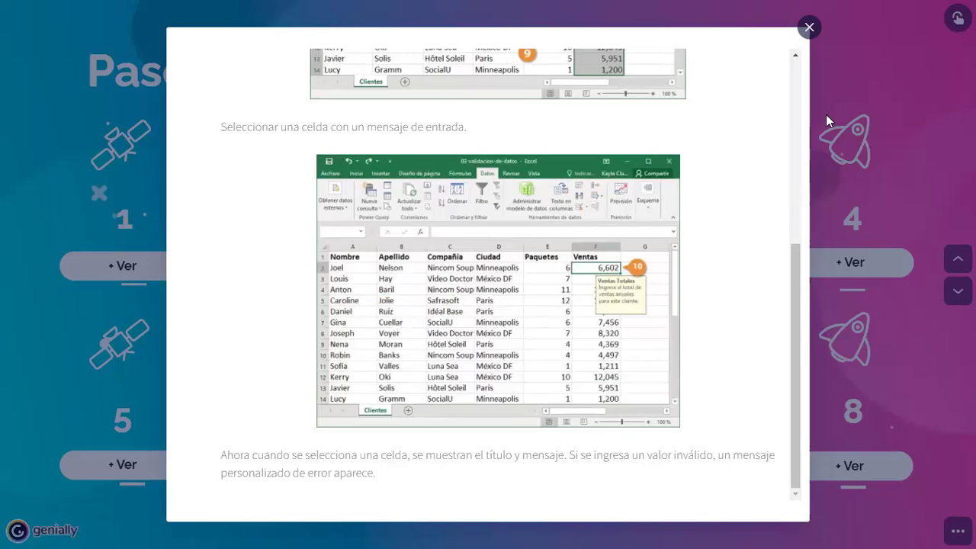
left_click(809, 27)
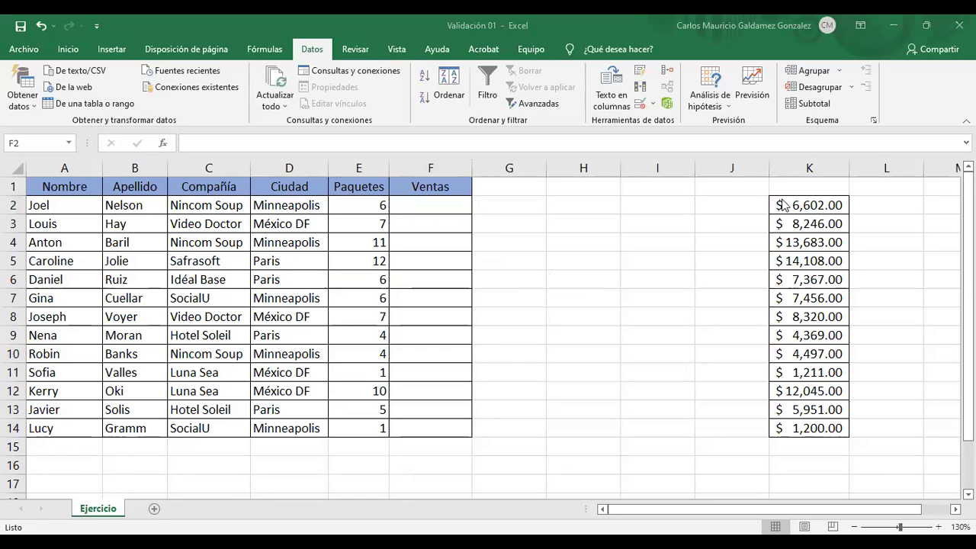
Step: In the Excel workbook Validación 01, try pasting the amounts from K2:K14 into the Ventas column starting at F2, and remove them again
left_click_drag(785, 205, 806, 428)
key("ctrl+c")
left_click(451, 212)
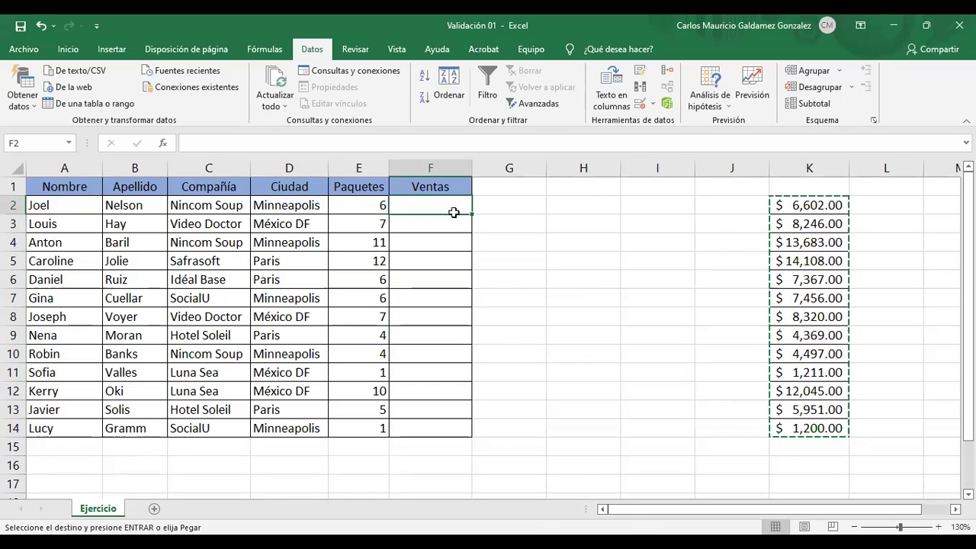
key("ctrl+v")
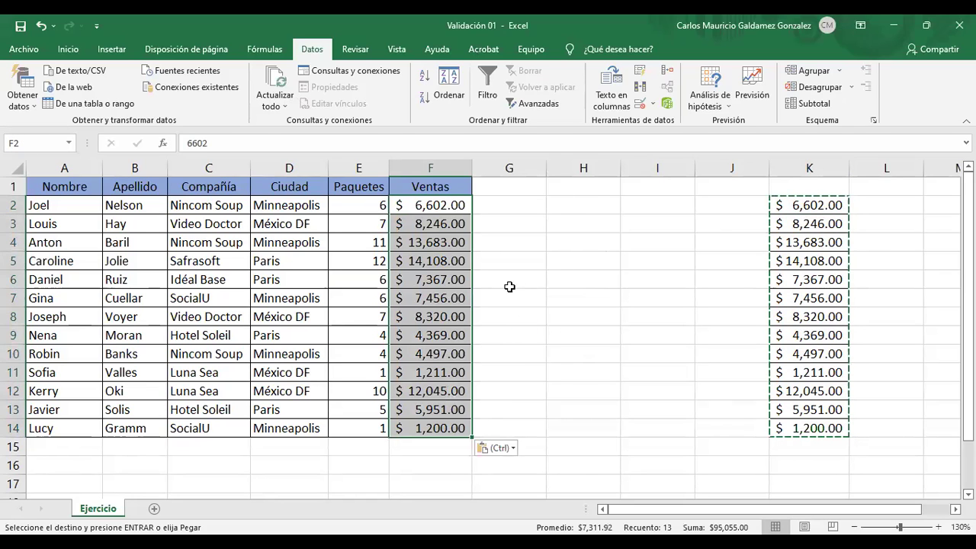
key("Delete")
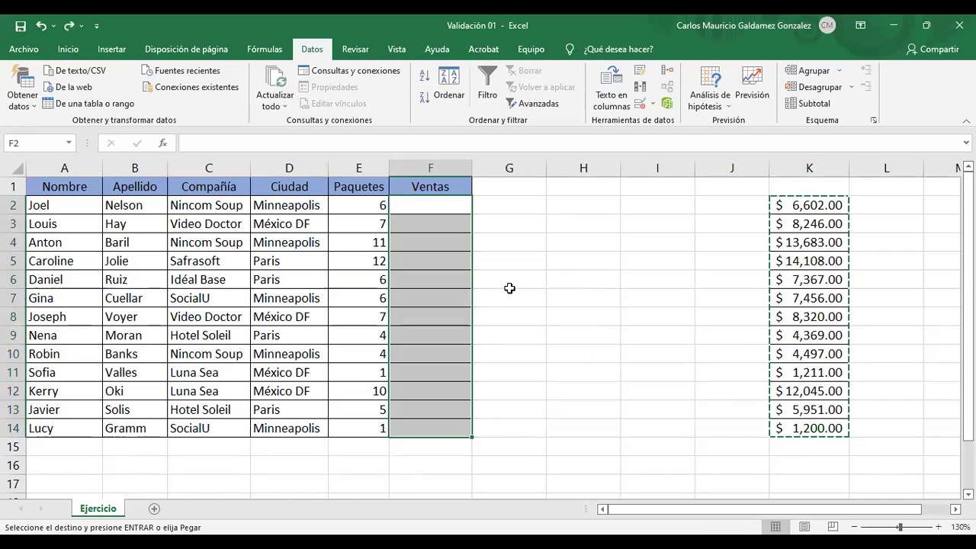
left_click(510, 287)
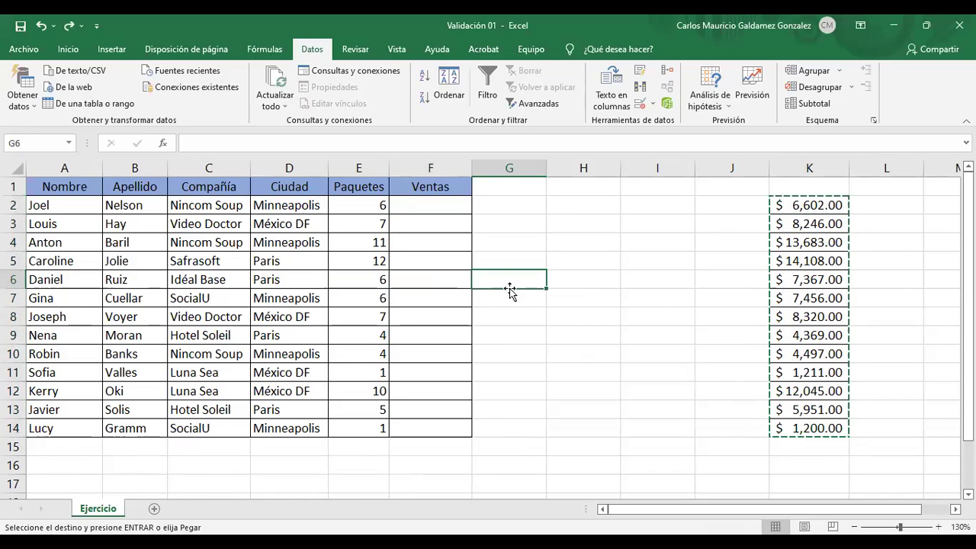
double_click(509, 288)
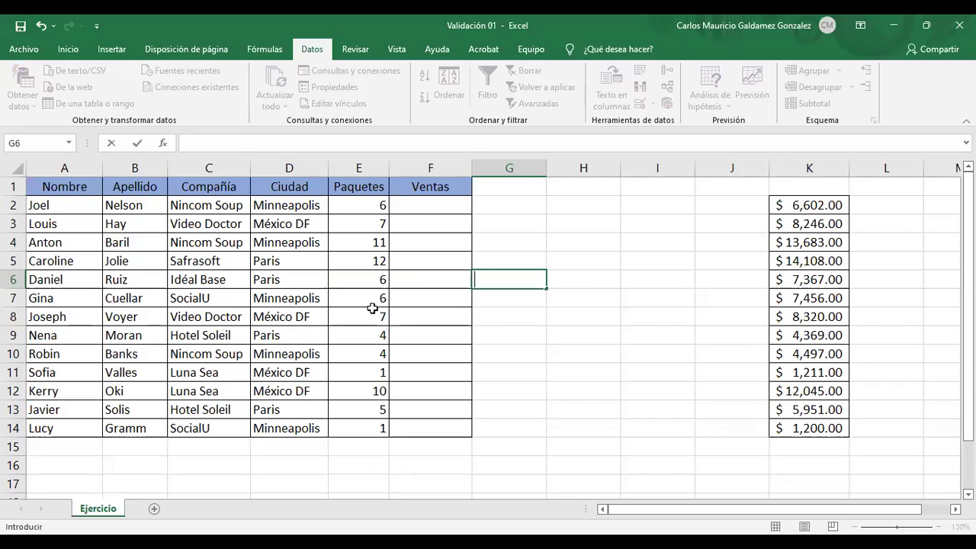
Step: Select the empty Ventas cells F2:F14 and open the data validation settings for them
left_click(414, 206)
left_click_drag(417, 241, 444, 427)
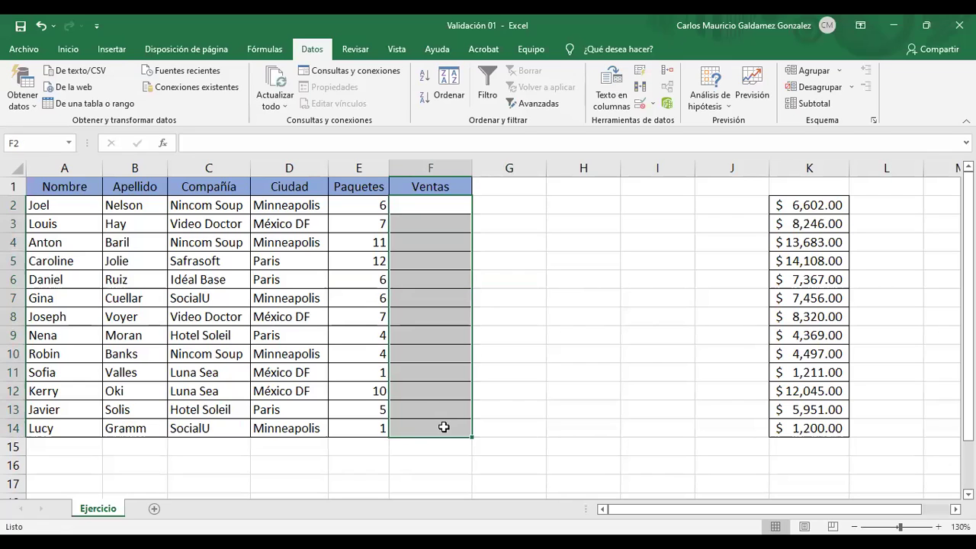
left_click(68, 49)
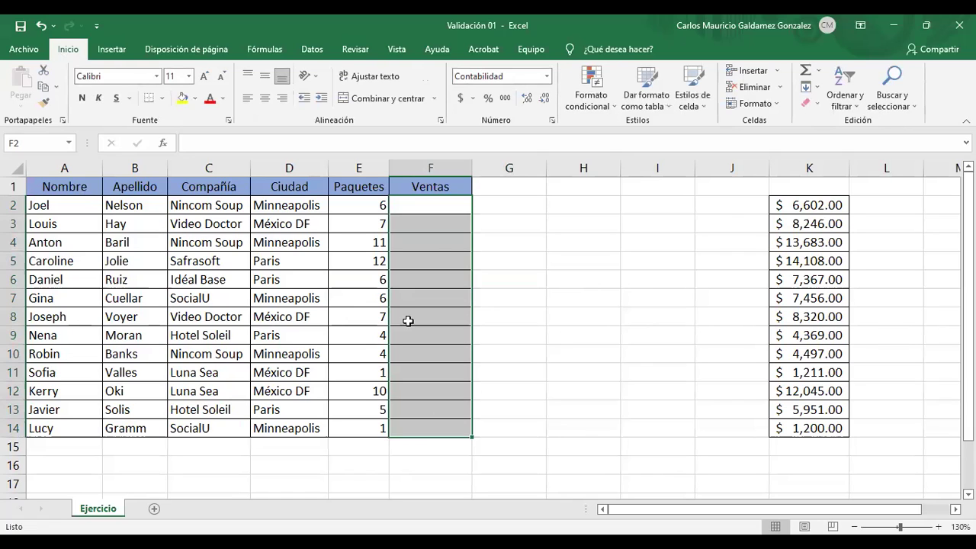
scroll(164, 73, "down", 3)
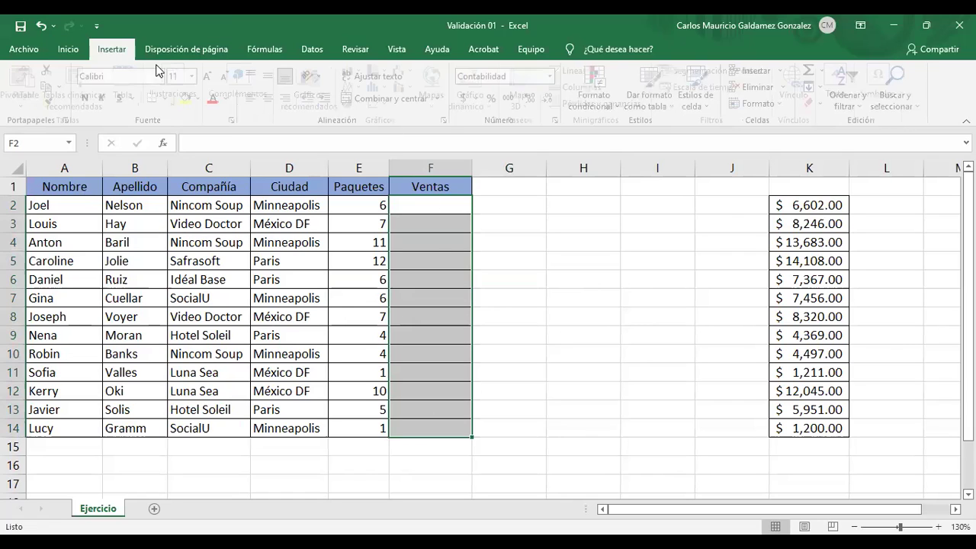
scroll(313, 77, "down", 1)
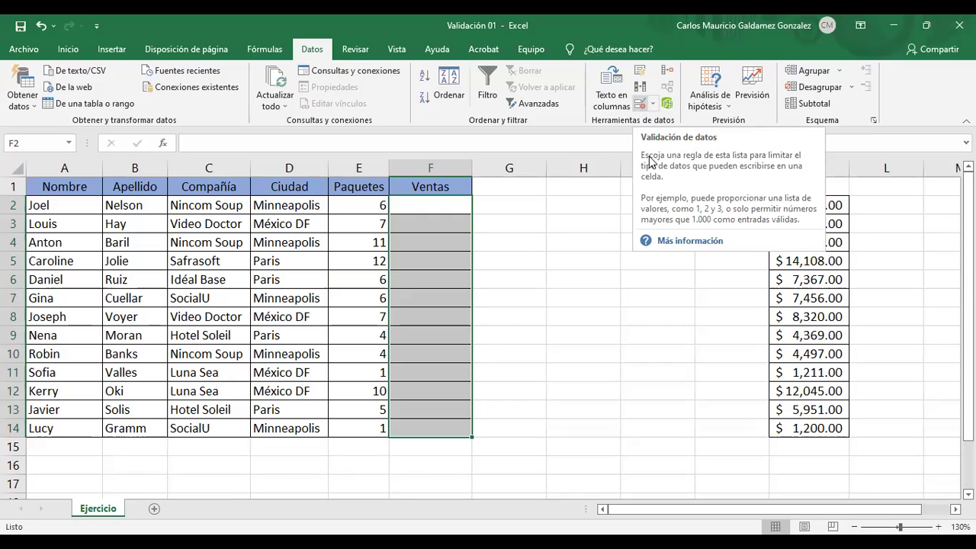
left_click(639, 101)
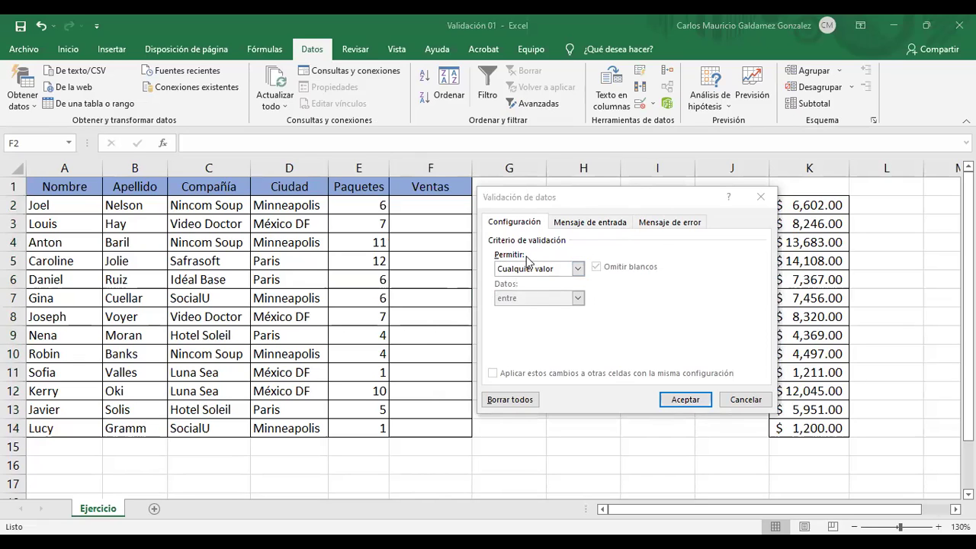
Step: Restrict the selected Ventas cells to whole numbers (Número entero) using the entre condition
left_click(579, 270)
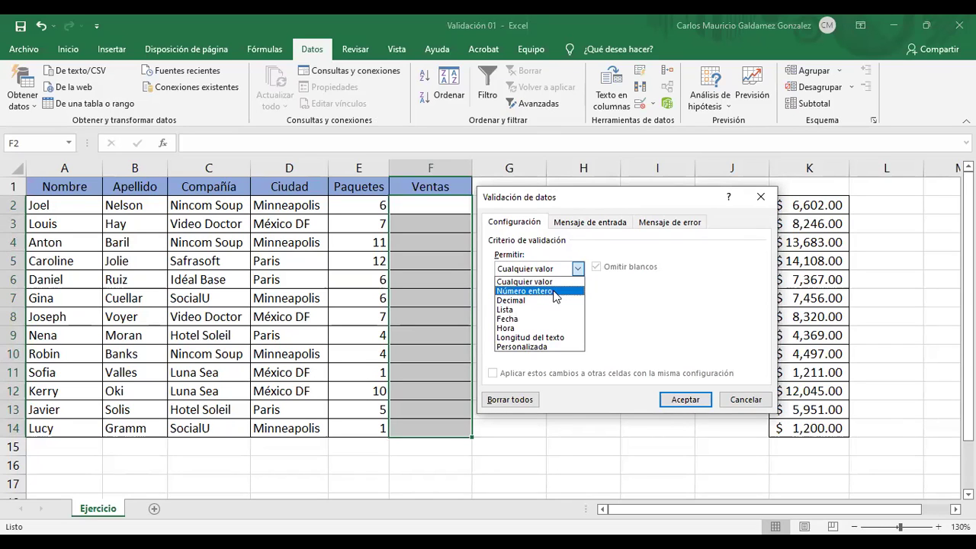
left_click(555, 292)
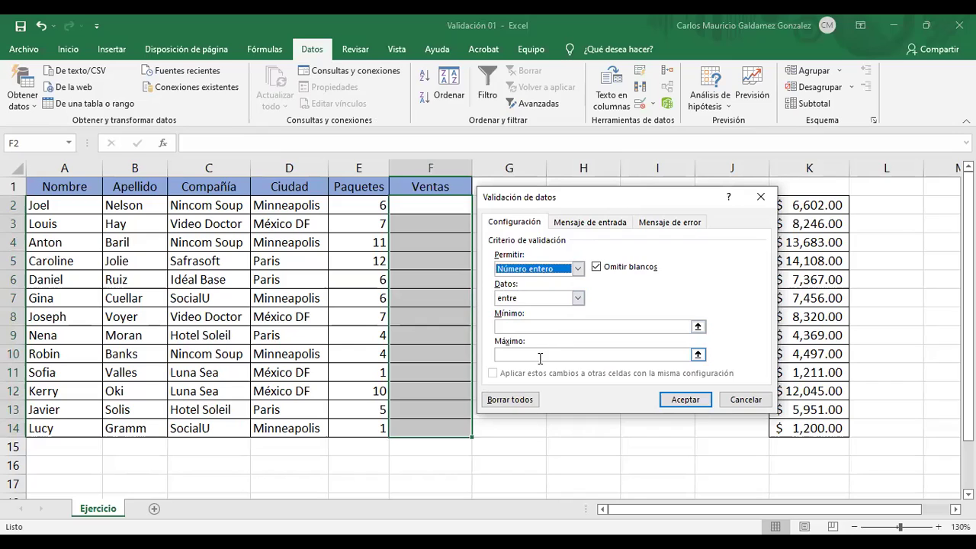
left_click(578, 298)
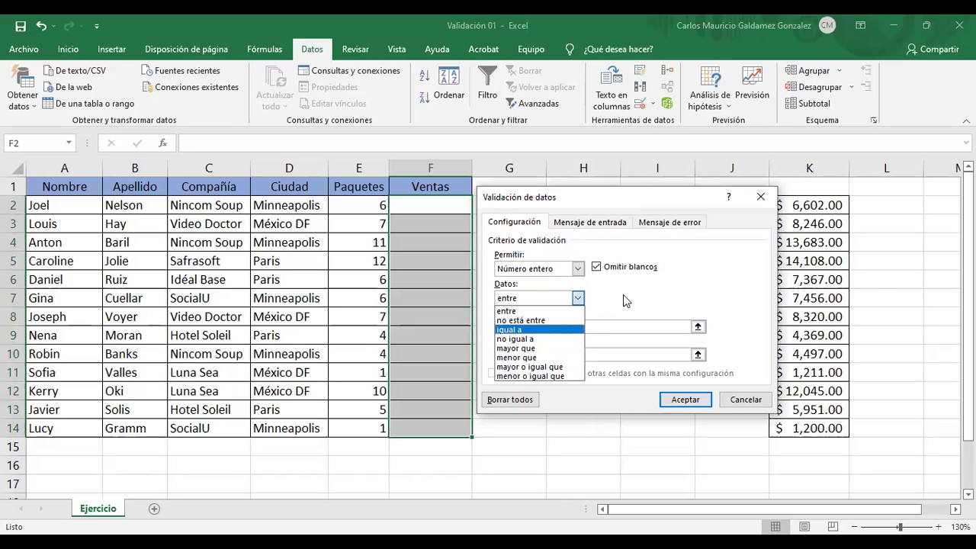
left_click(580, 299)
left_click(578, 298)
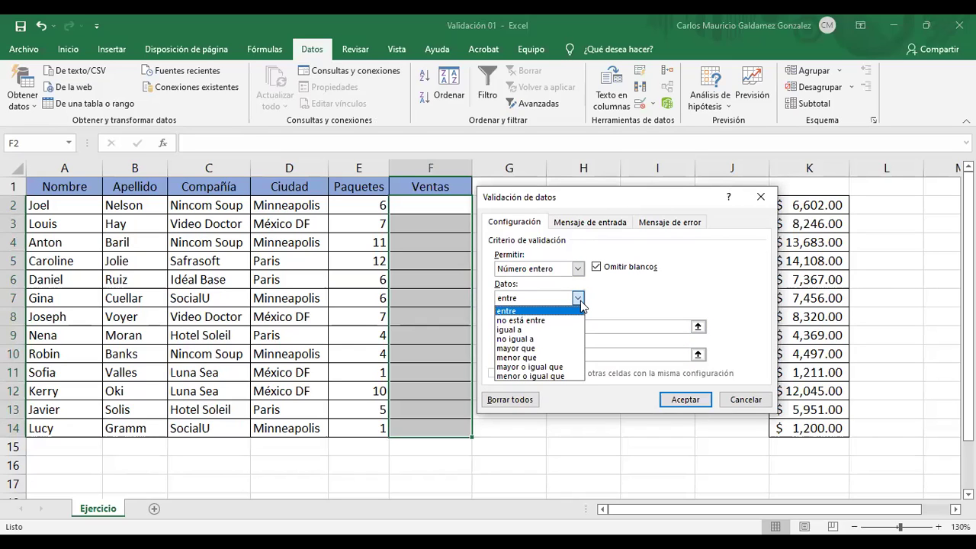
left_click(509, 312)
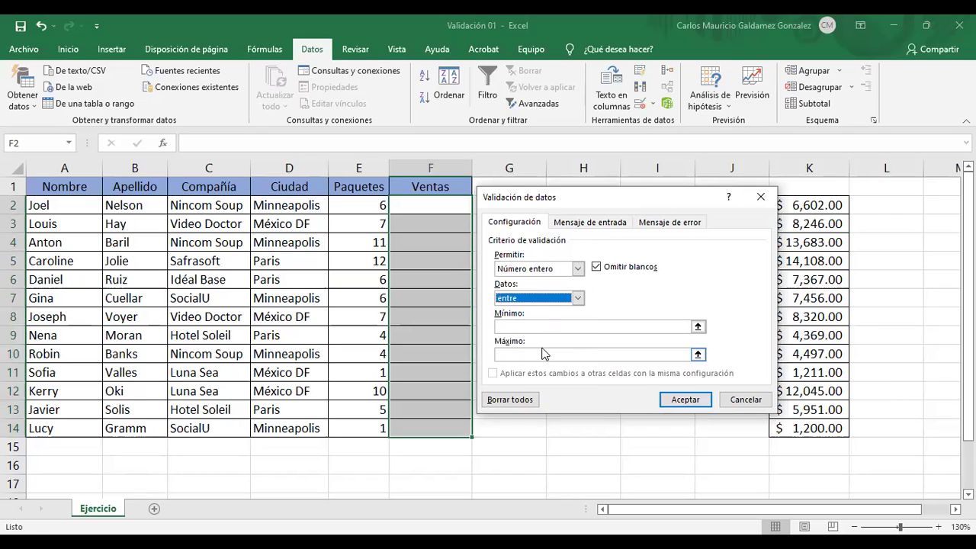
Step: Set the allowed minimum to 1 and maximum to 10, and apply the validation rule
left_click(524, 328)
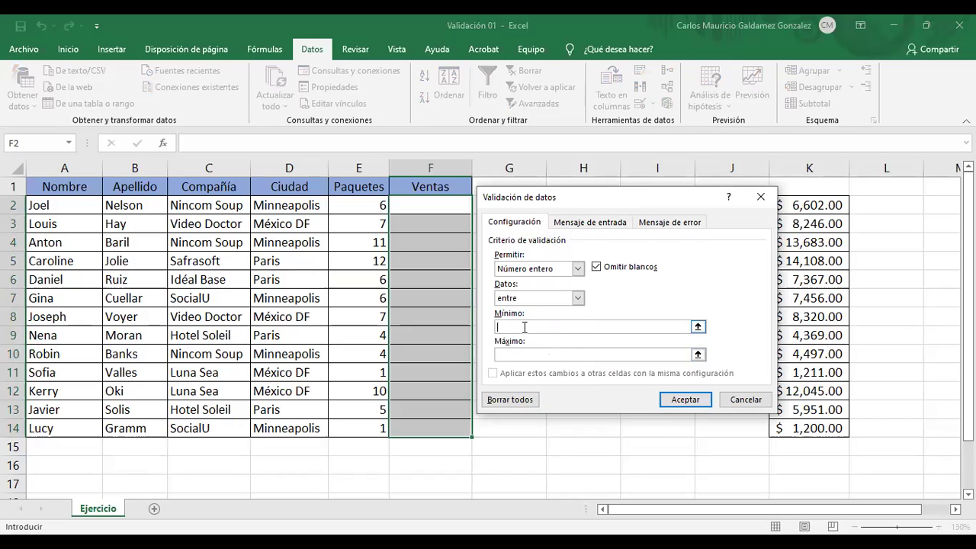
type("1")
key("Tab")
type("10")
type("+")
left_click(412, 207)
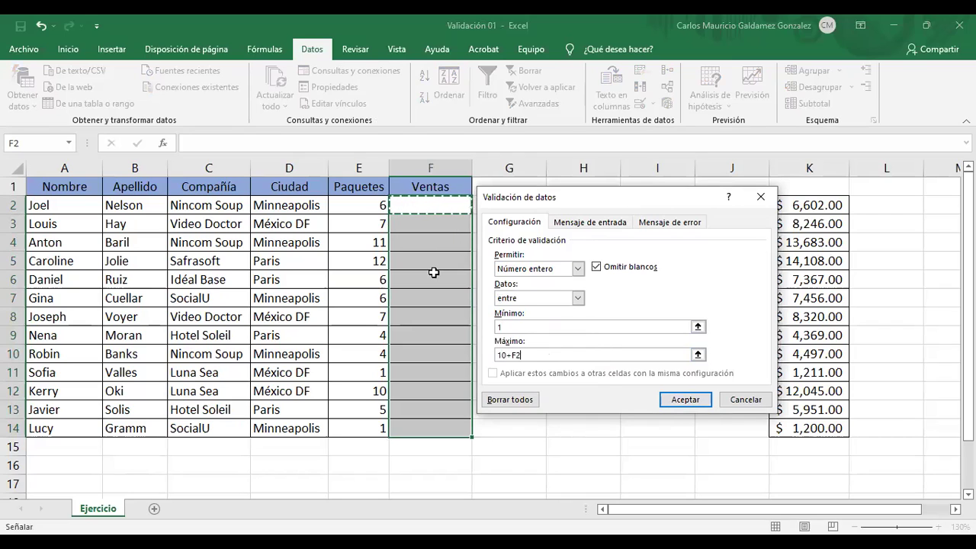
key("BackSpace")
key("BackSpace")
key("BackSpace")
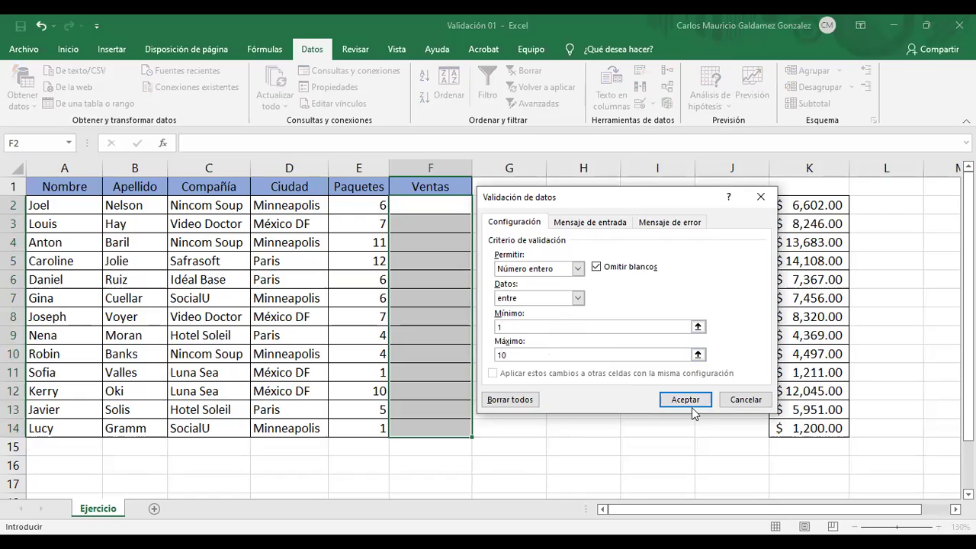
left_click(693, 399)
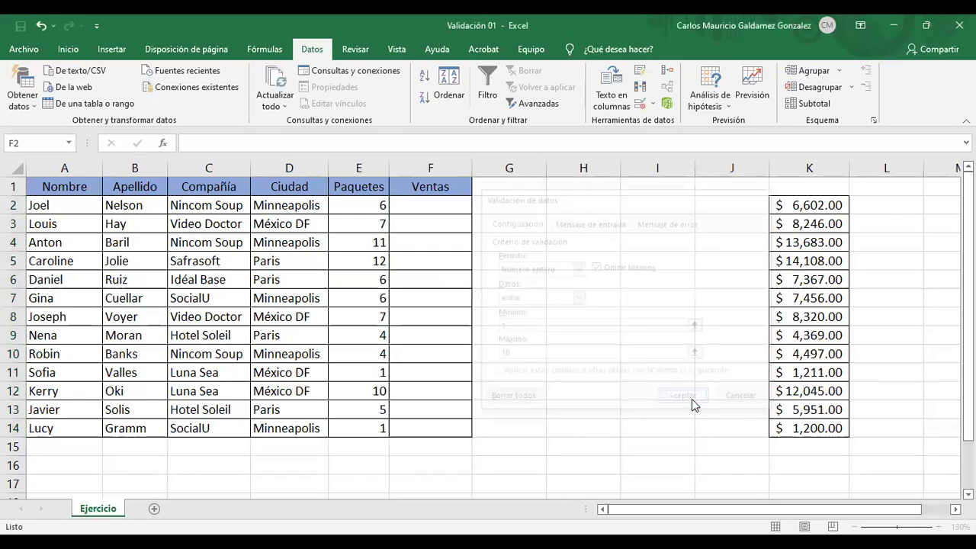
Step: Check the validation settings of F2, then test the rule by entering 0.5 and retrying with 1
left_click(453, 212)
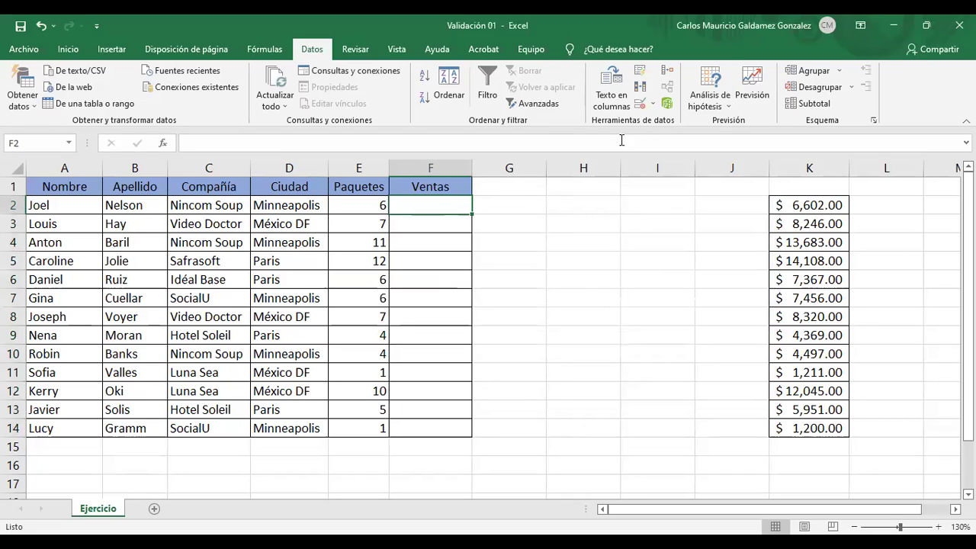
left_click(646, 107)
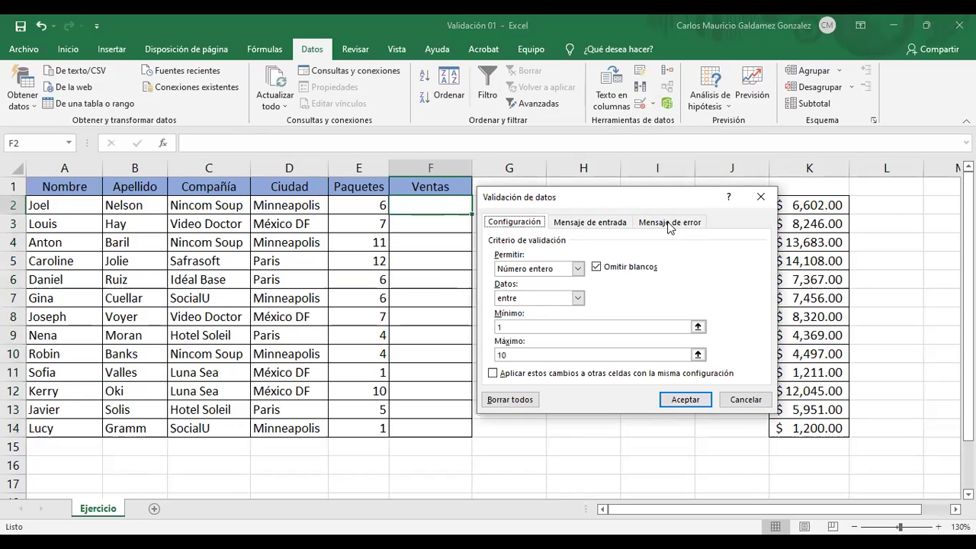
left_click(759, 196)
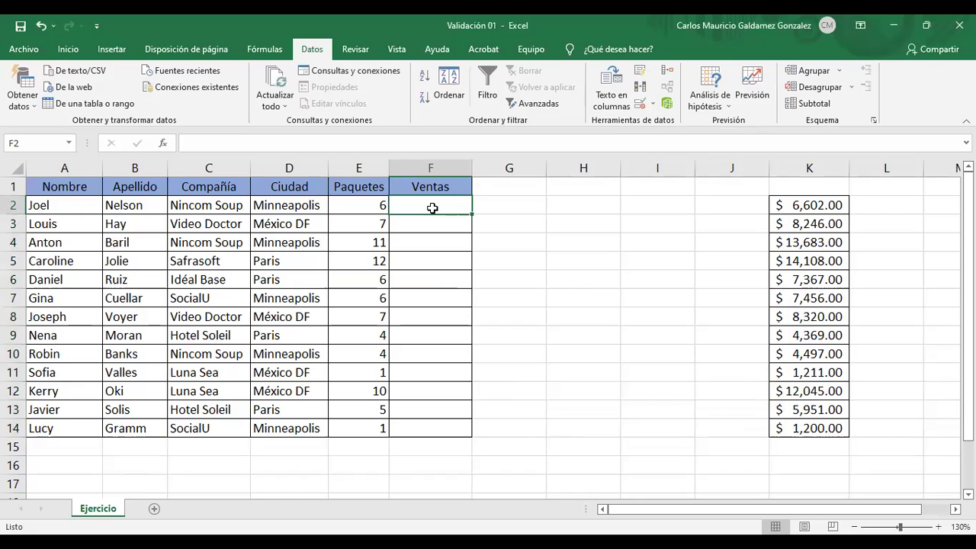
type("0.5")
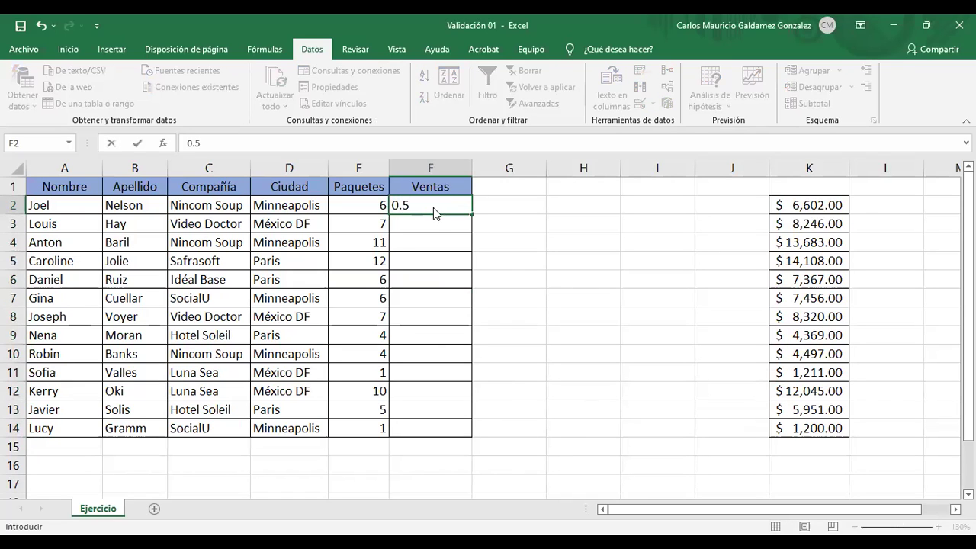
key("Return")
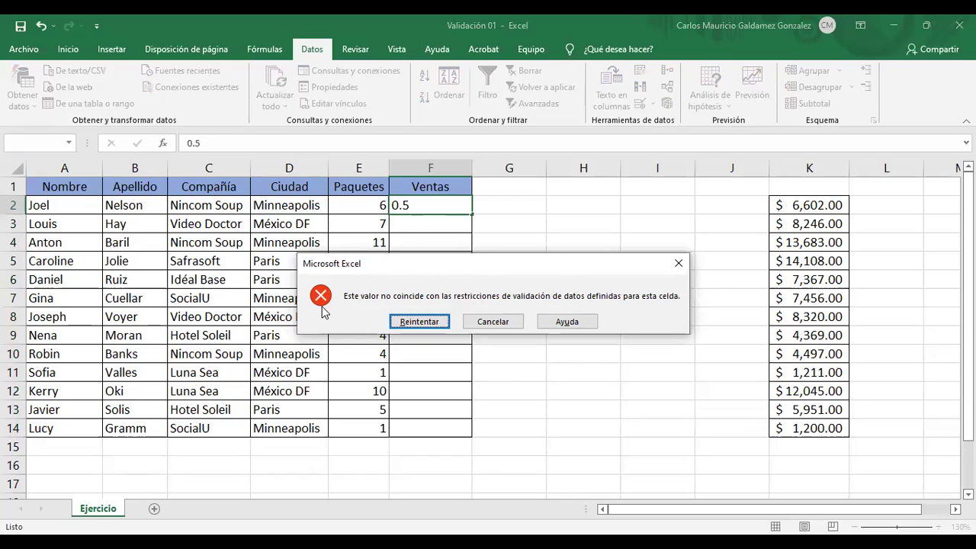
left_click(435, 325)
type("1")
key("Tab")
Step: Undo the entry in F2, try entering 0.5 there again, and cancel it
left_click(424, 203)
key("ctrl+z")
type("0.5")
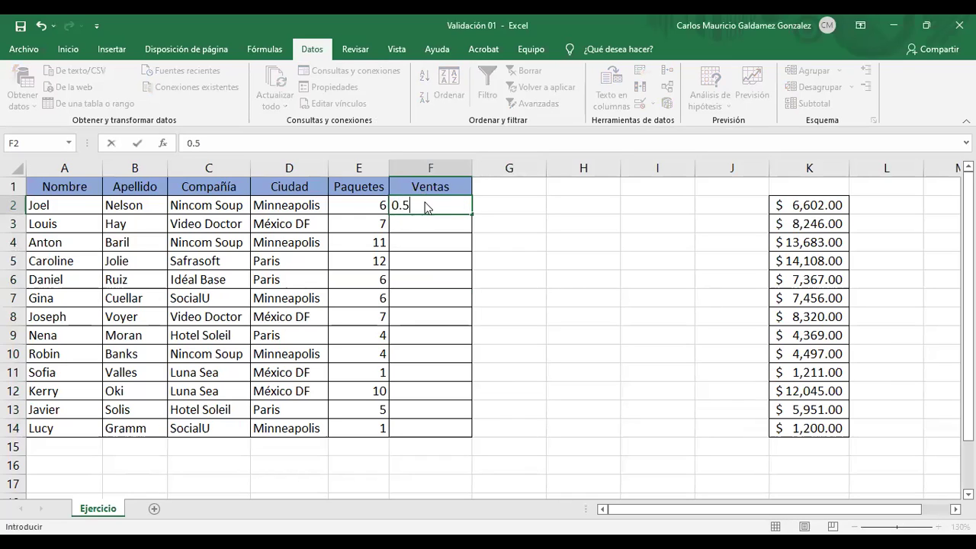
key("Return")
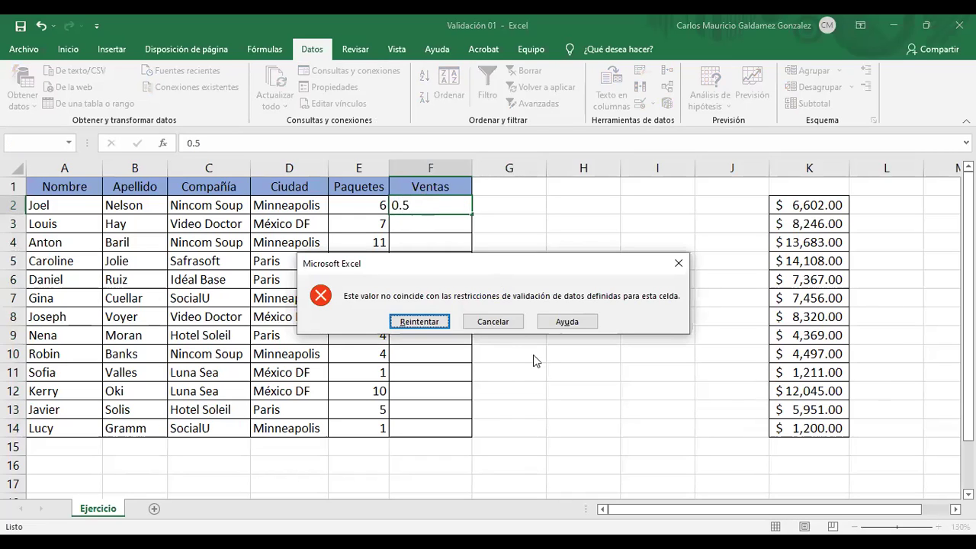
left_click(496, 322)
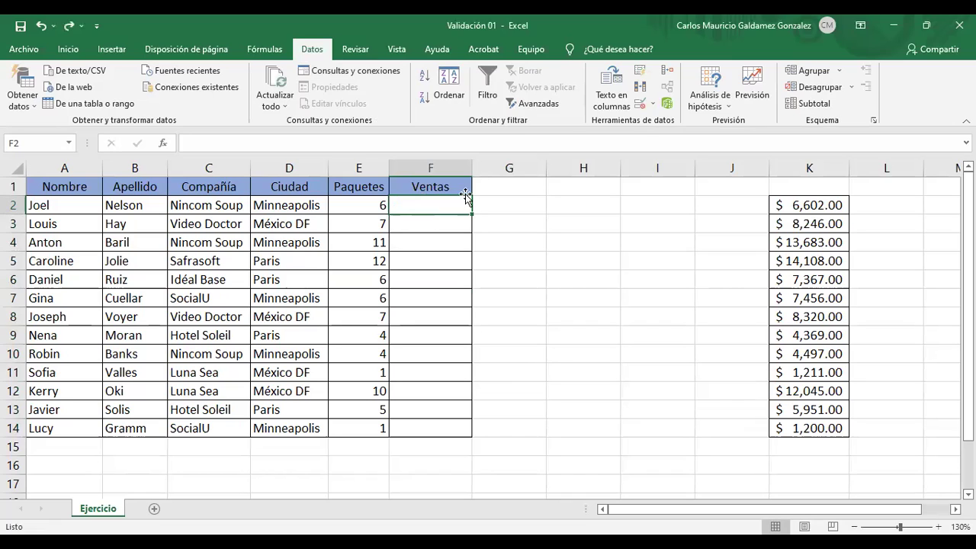
Step: Review the limits of the rule on F2, try the out-of-range values -5 and 20 in that cell, and cancel the entry
left_click(640, 106)
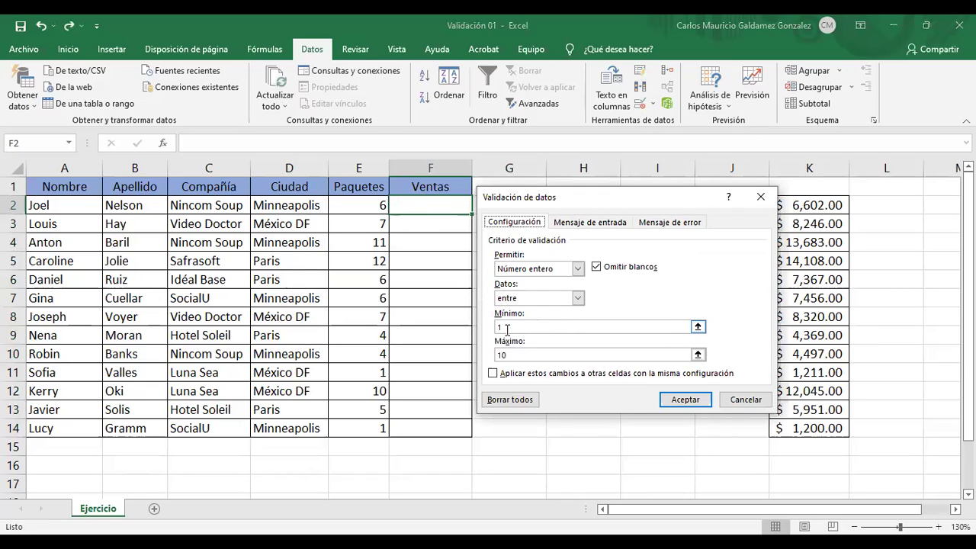
left_click(745, 399)
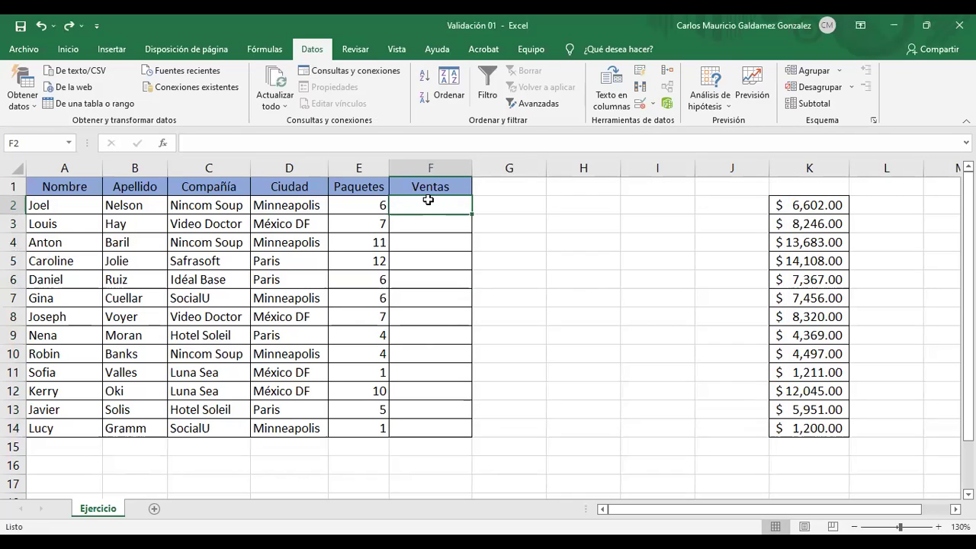
type("-5")
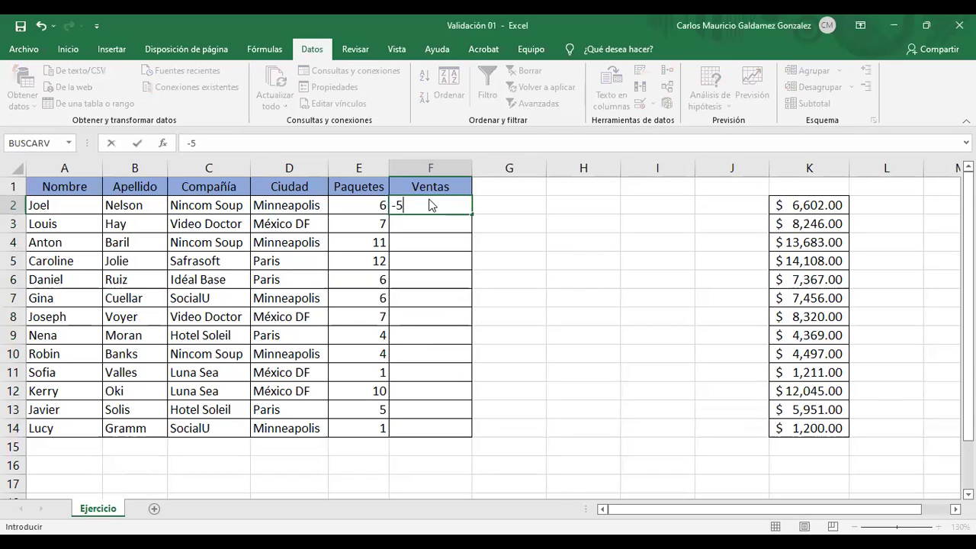
key("Return")
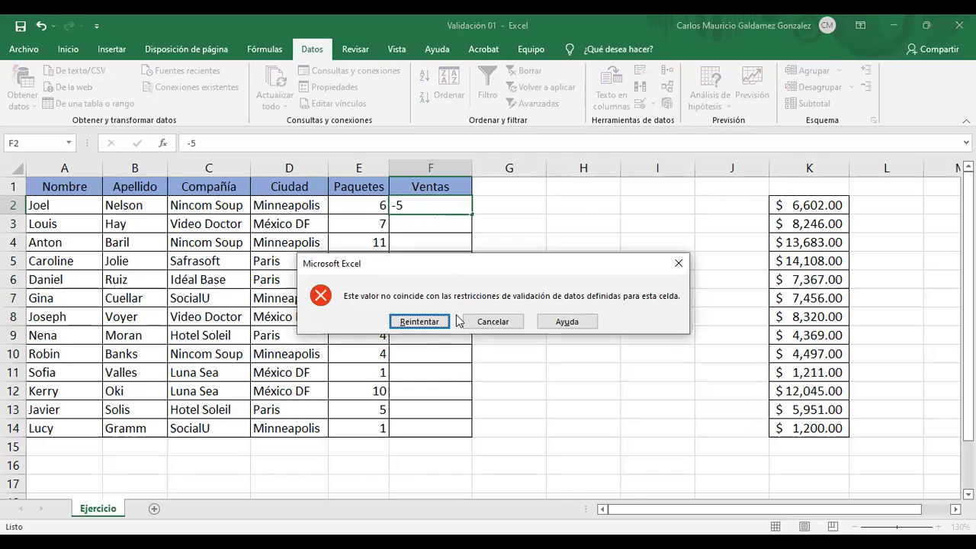
left_click(418, 323)
type("20")
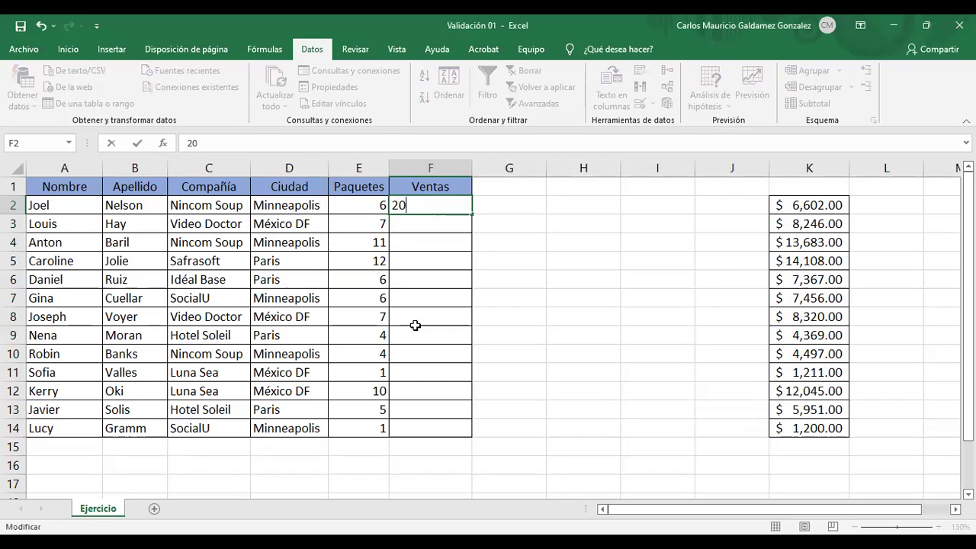
key("Return")
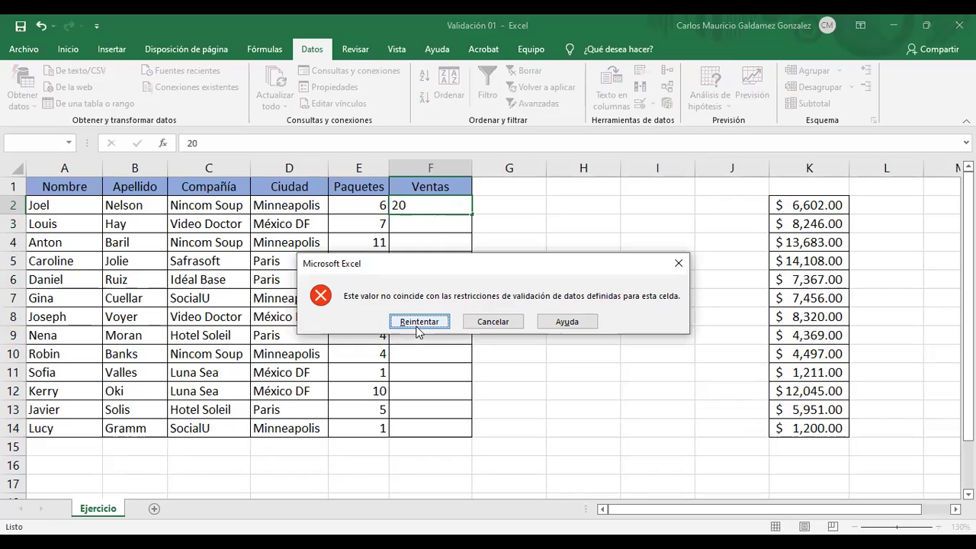
left_click(490, 322)
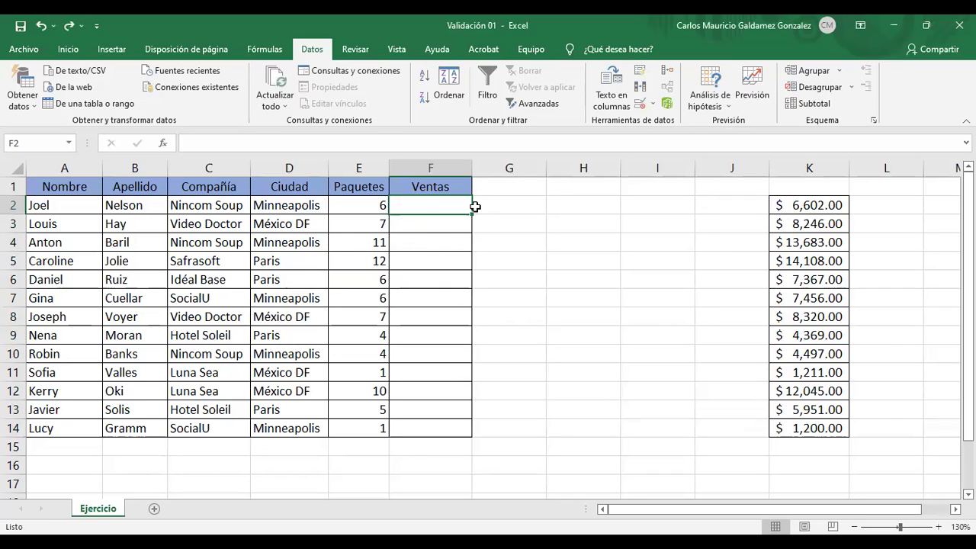
Step: Change the validation condition of Ventas cells F2:F14 to no está entre and apply it
left_click_drag(434, 200, 428, 425)
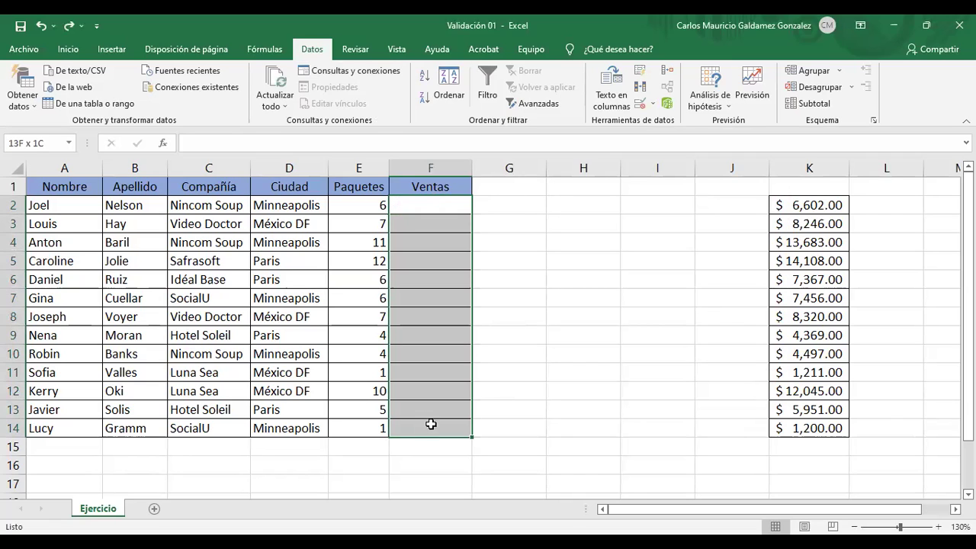
left_click(640, 105)
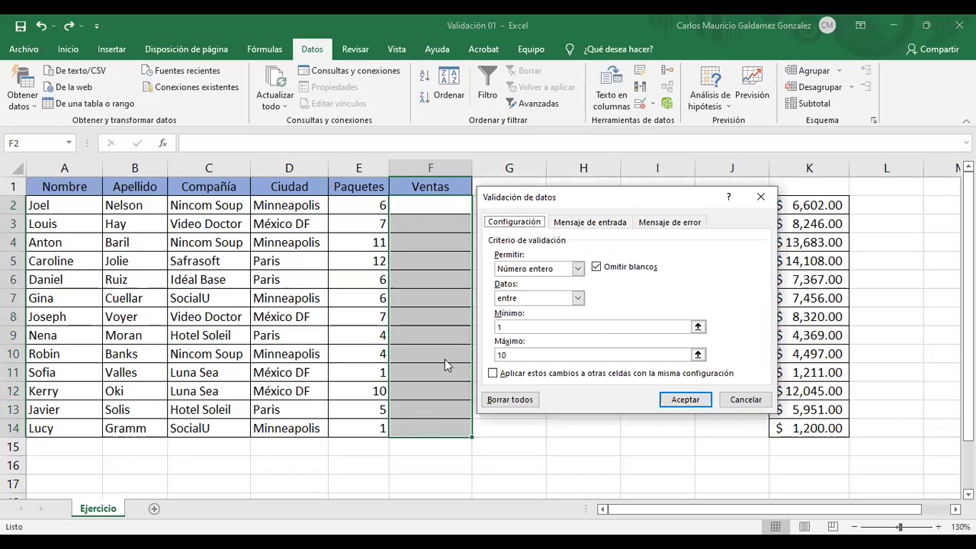
left_click(579, 298)
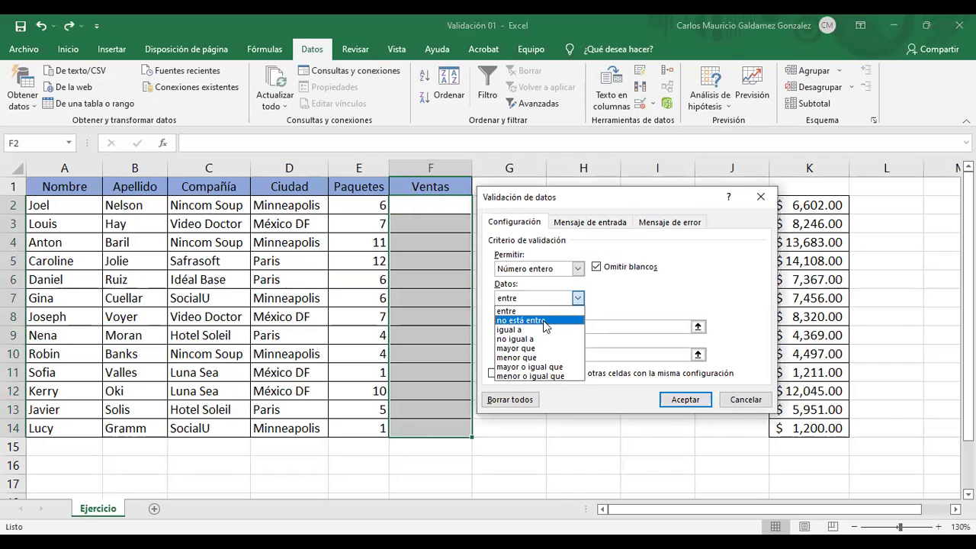
key("Return")
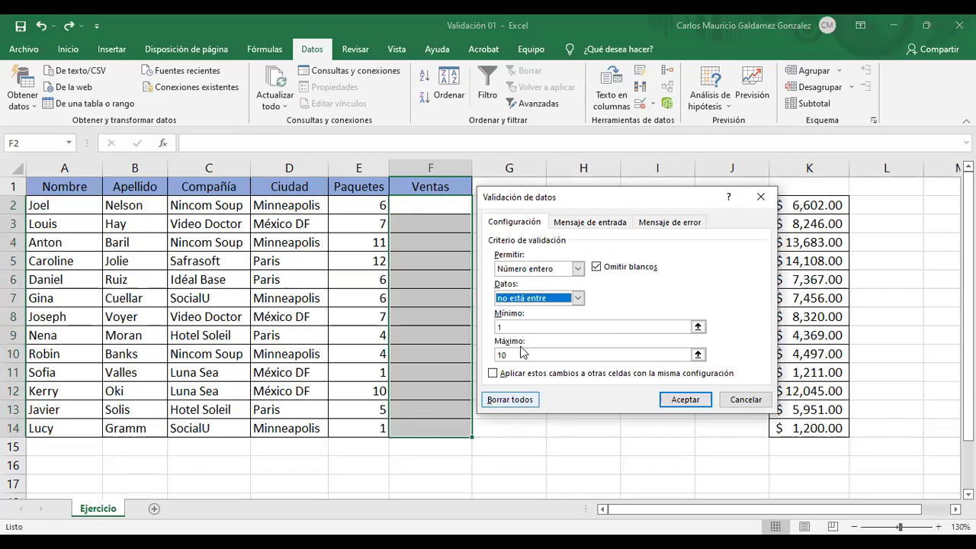
key("Tab")
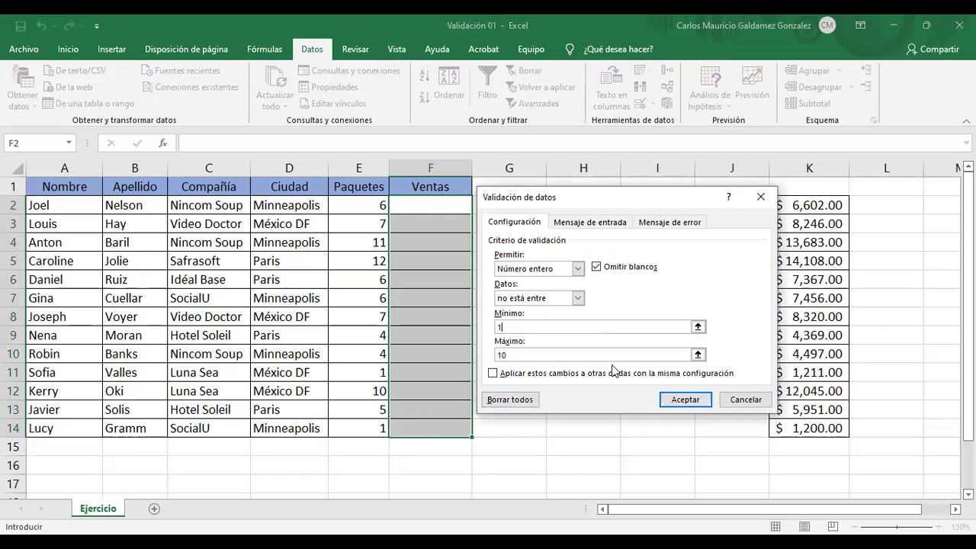
left_click(685, 399)
Step: Test the changed rule in F2 by entering -5 and undoing it, then try 5 and cancel the entry
left_click(403, 202)
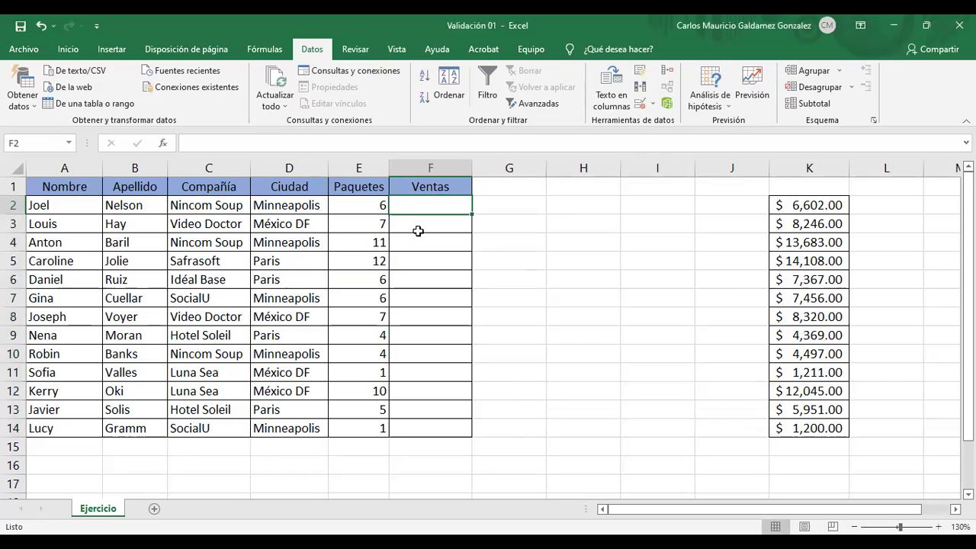
type("-5")
key("Return")
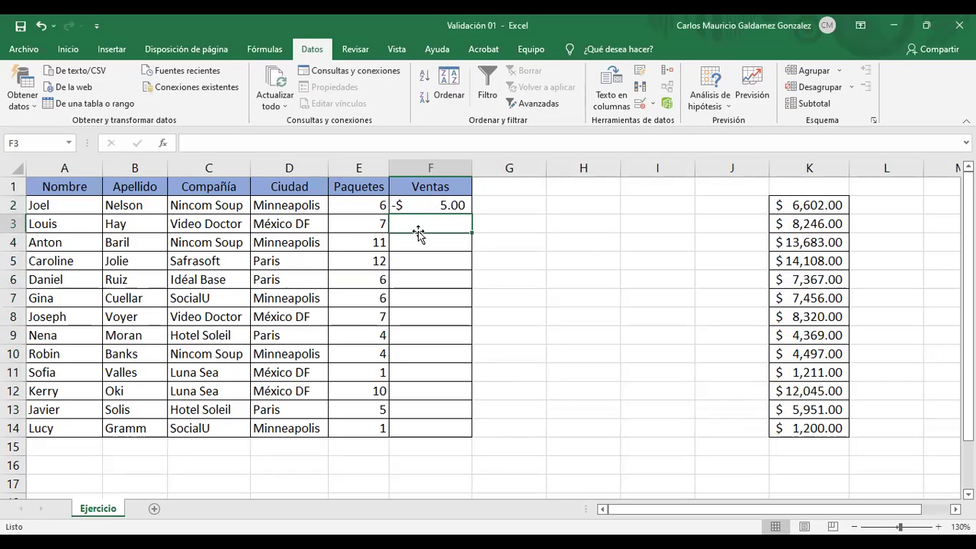
key("Up")
key("ctrl+z")
type("5")
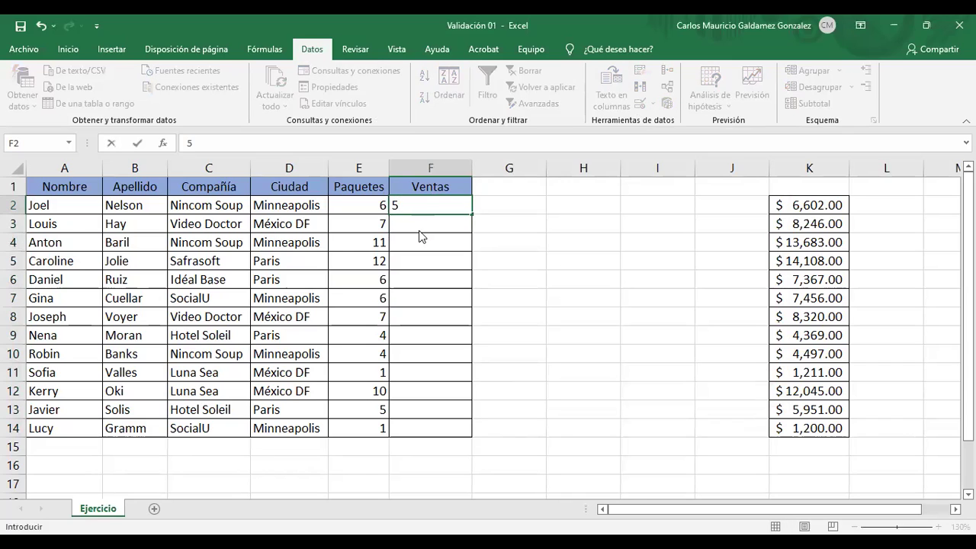
key("Return")
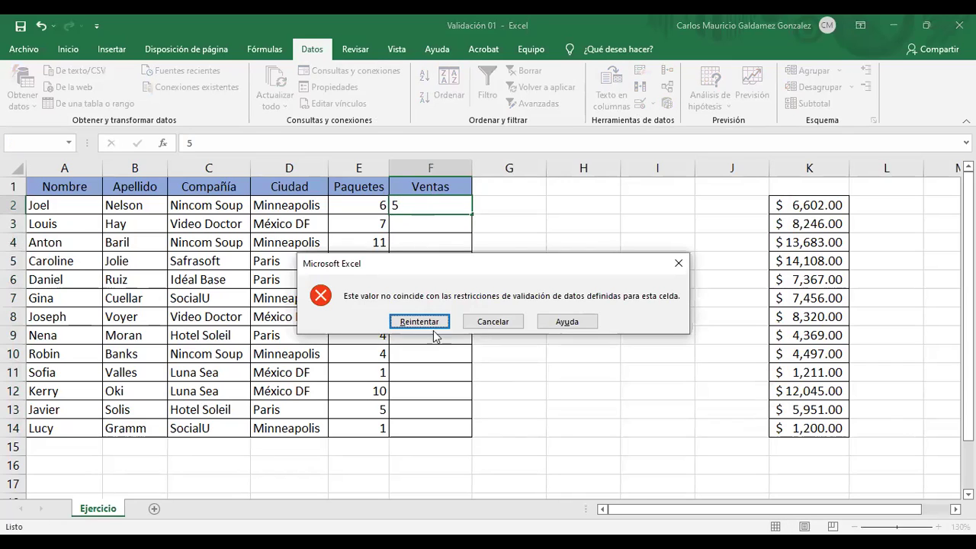
left_click(482, 322)
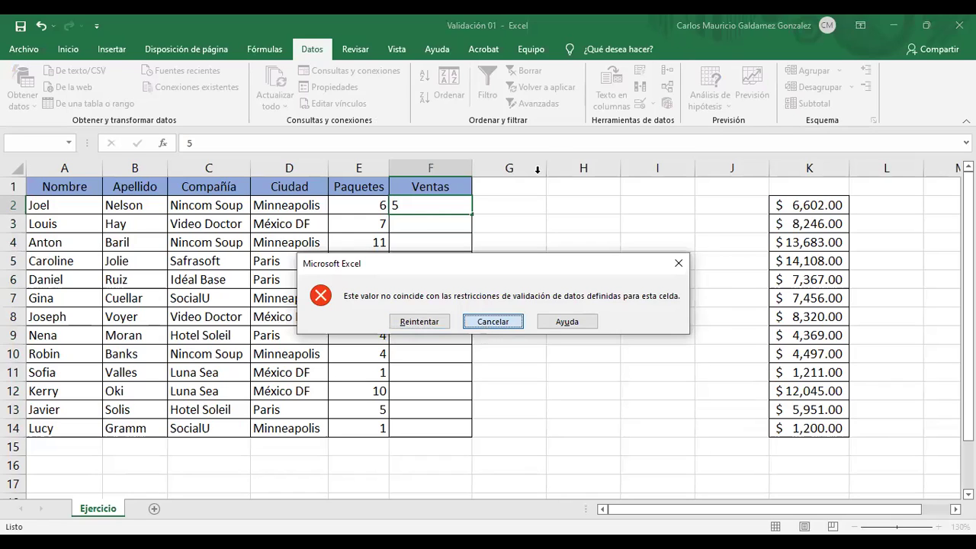
Step: Change the whole-number validation of Ventas cells F2:F14 to the condition igual a with the value 0, and apply it
left_click_drag(408, 260, 408, 427)
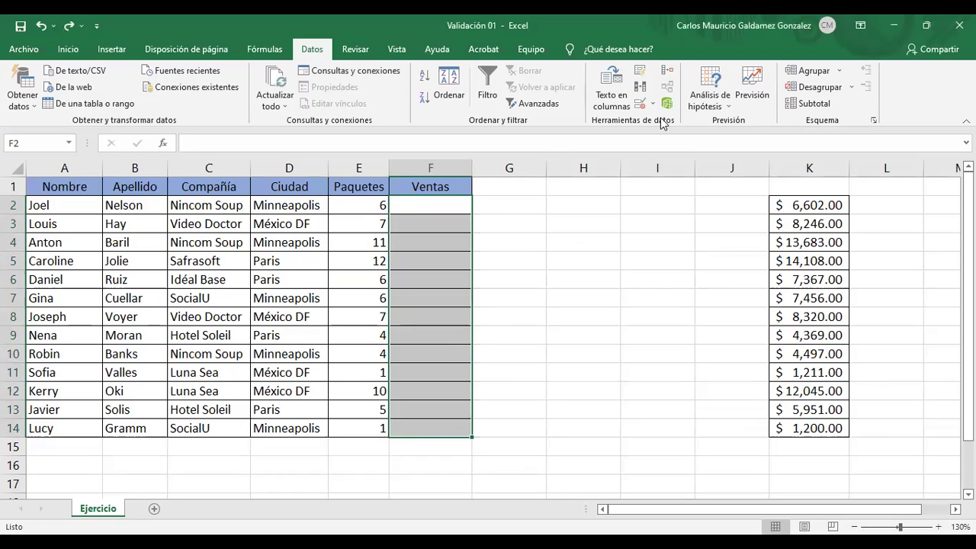
left_click(637, 104)
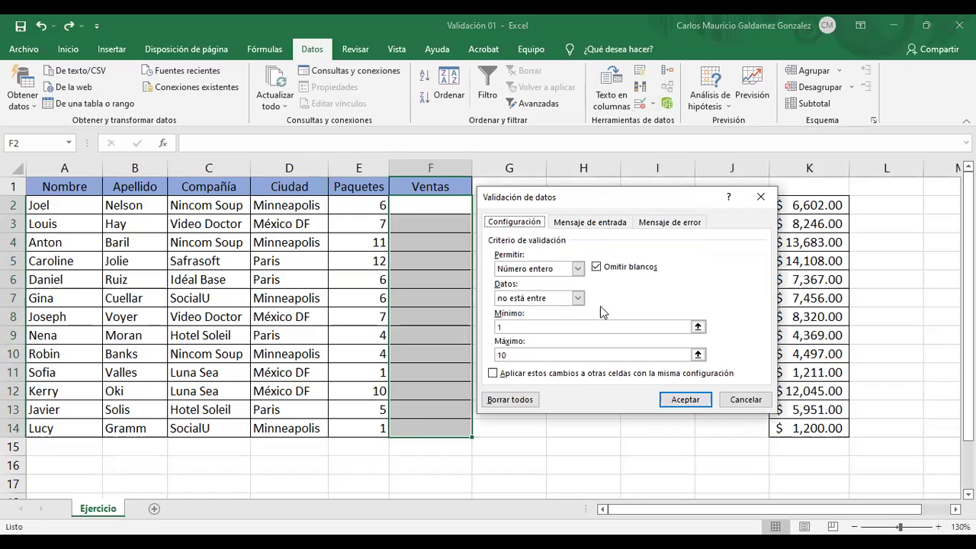
left_click(578, 299)
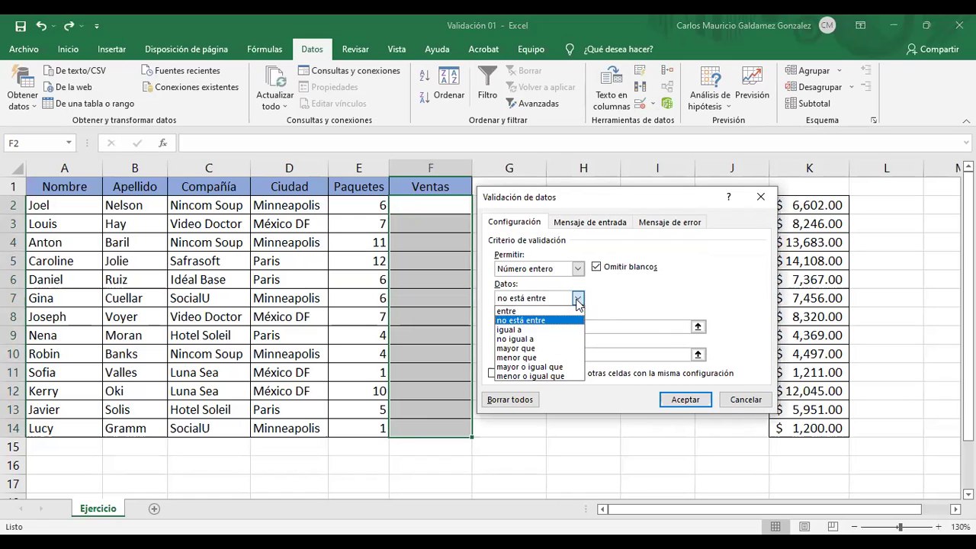
left_click(530, 330)
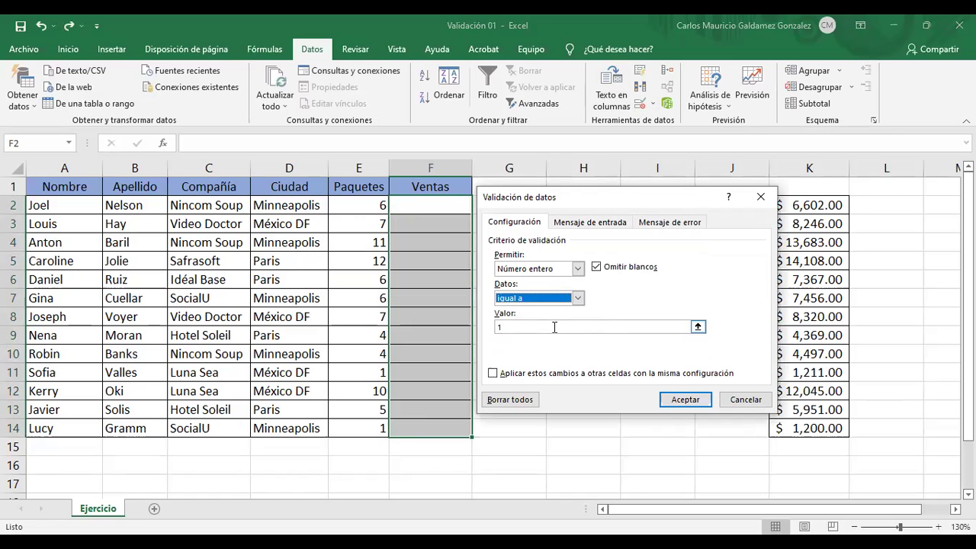
left_click(554, 327)
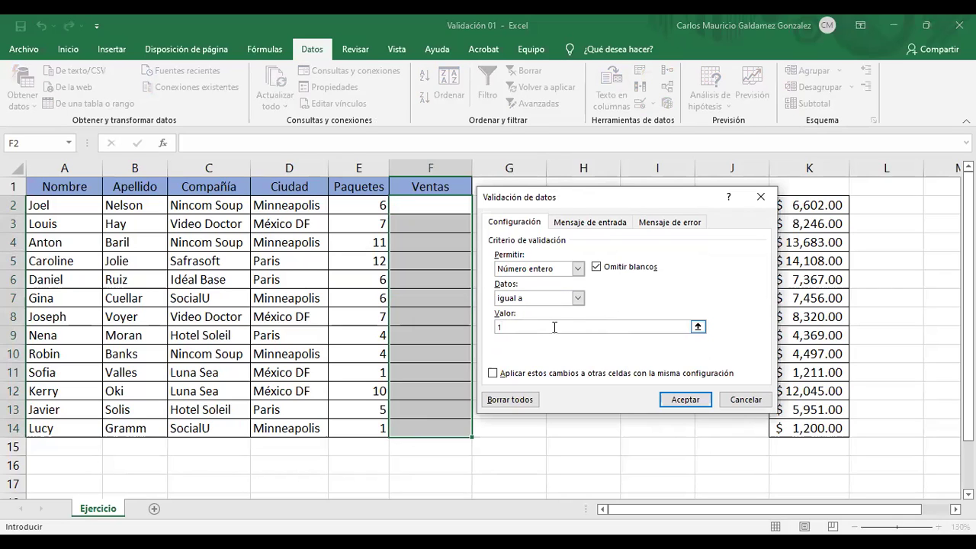
key("BackSpace")
type("1")
key("Return")
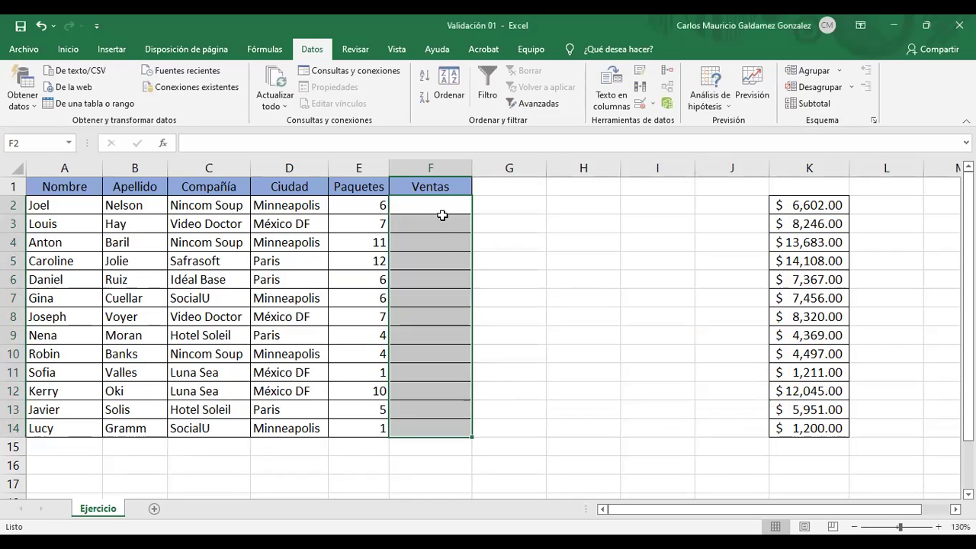
Step: Test the igual a rule in F2 by trying 5 and -5, and enter 0 in the cell
left_click(441, 212)
type("5")
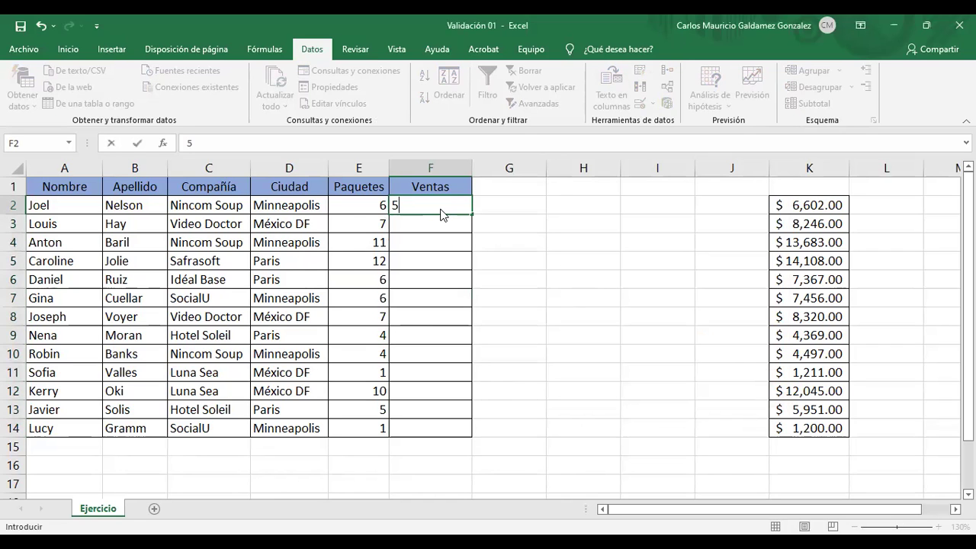
key("Return")
key("Return")
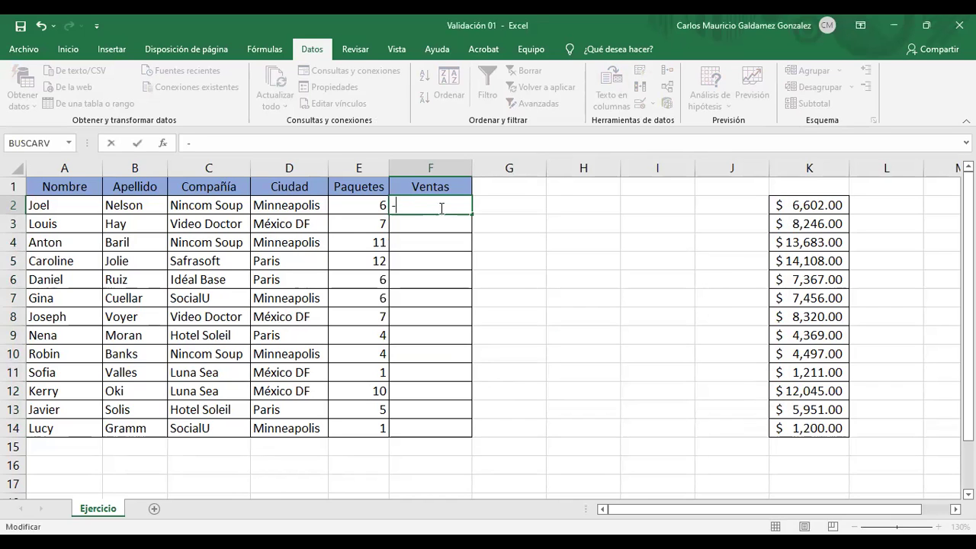
type("-5")
key("Return")
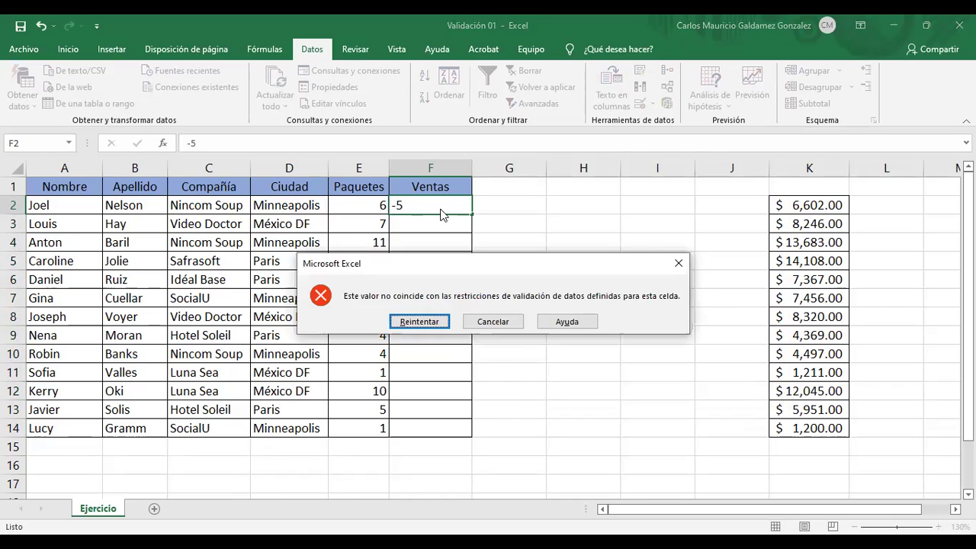
key("Return")
type("0")
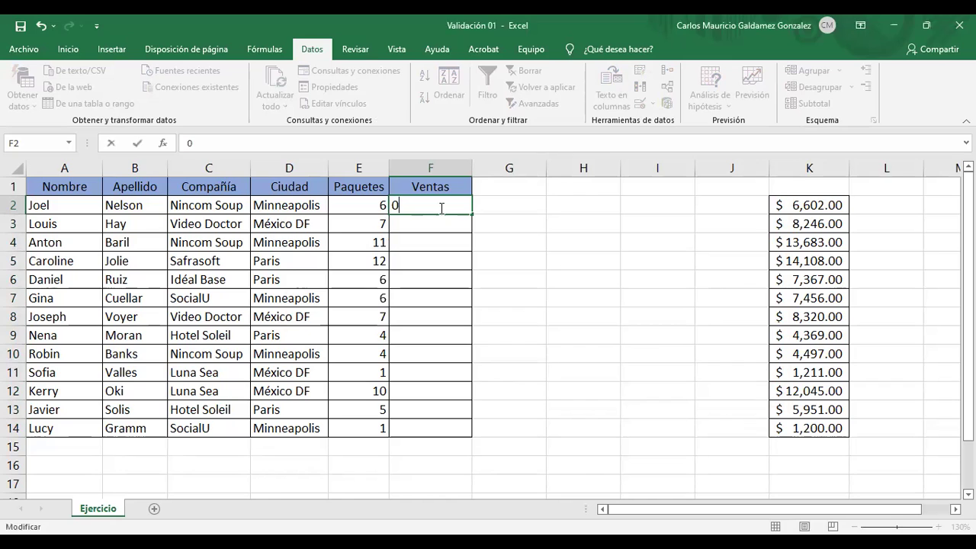
key("Return")
Step: Preview the Decimal and Lista criteria in the validation settings of F2, clear the list source, and cancel
left_click(442, 205)
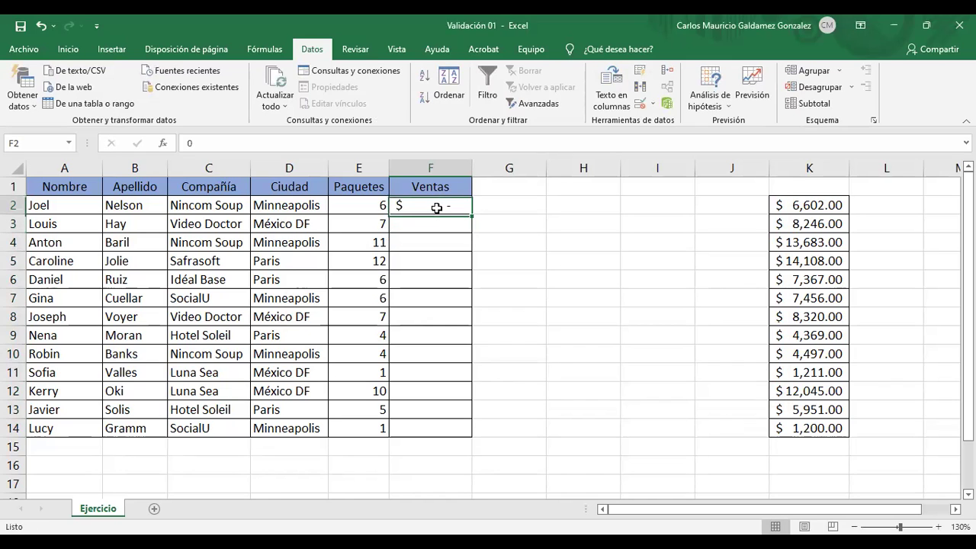
key("alt+d")
key("l")
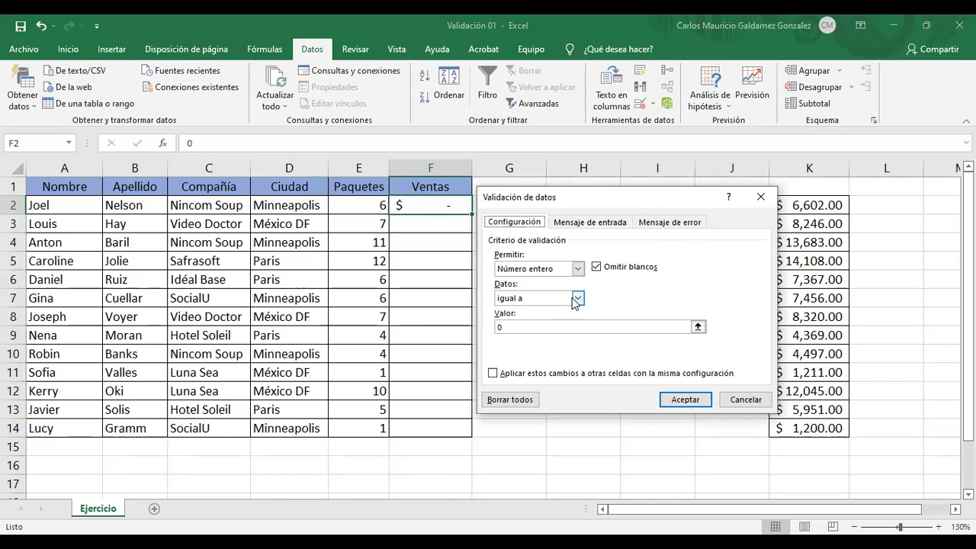
left_click(577, 298)
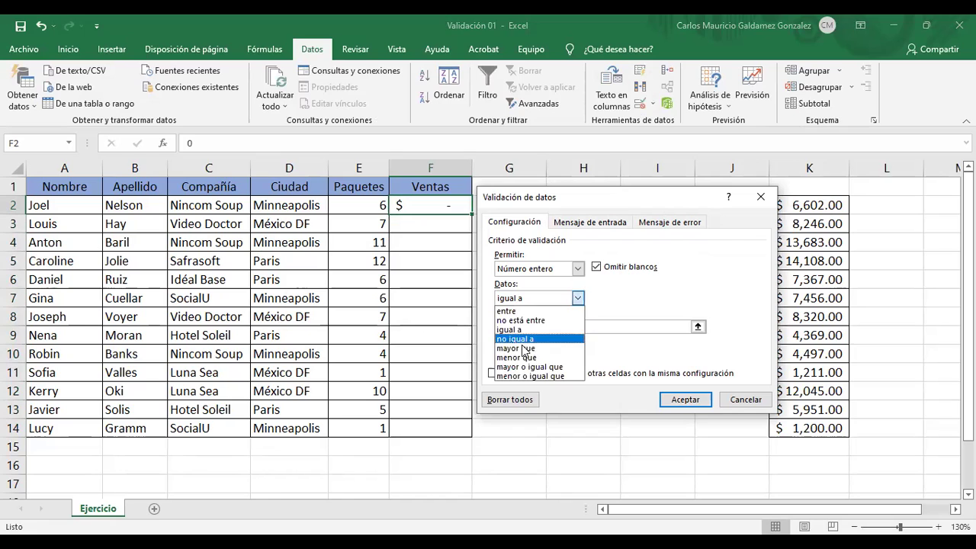
left_click(540, 273)
left_click(534, 302)
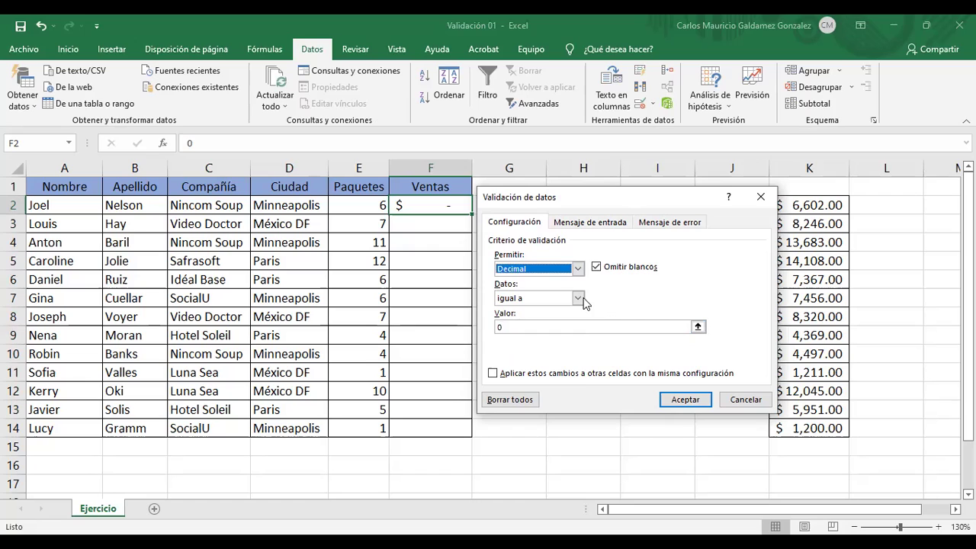
left_click(584, 298)
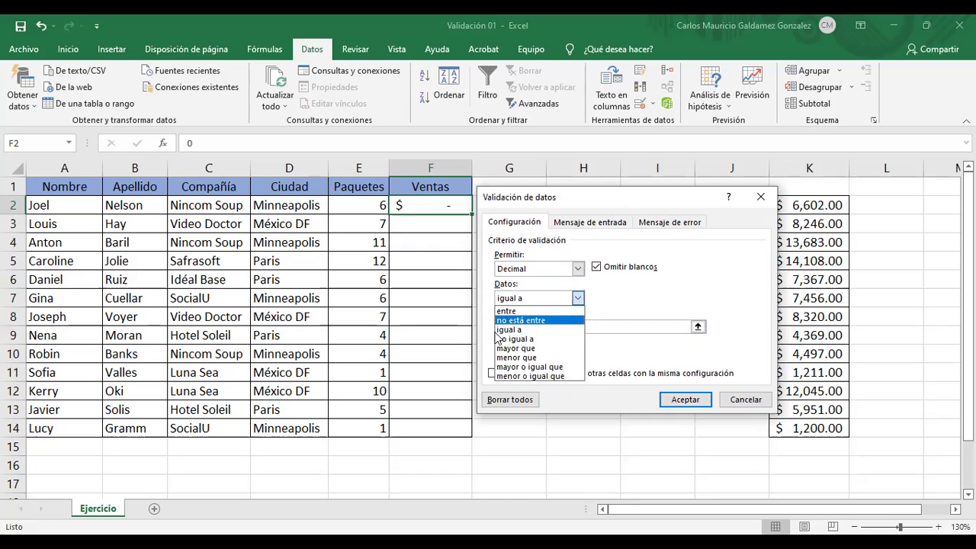
left_click(580, 270)
left_click(534, 309)
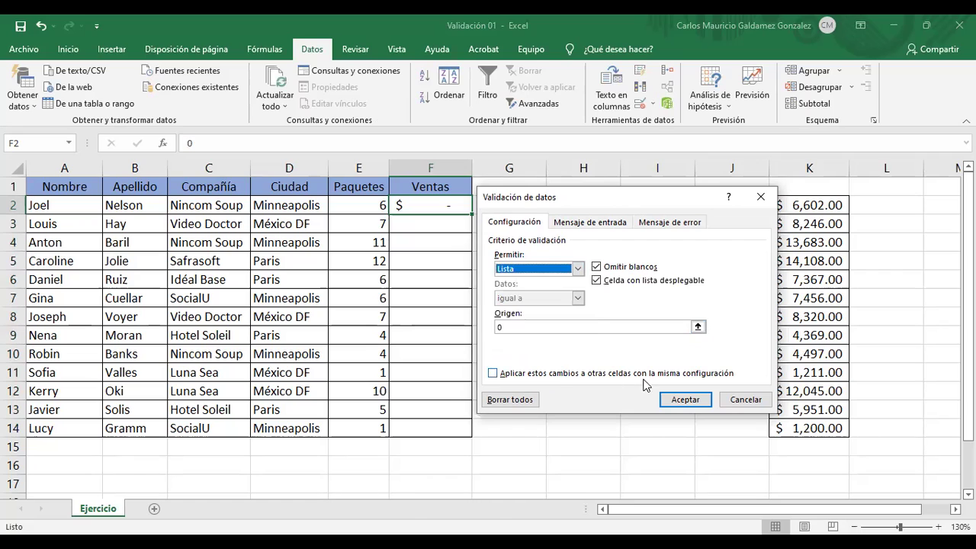
left_click(525, 328)
key("BackSpace")
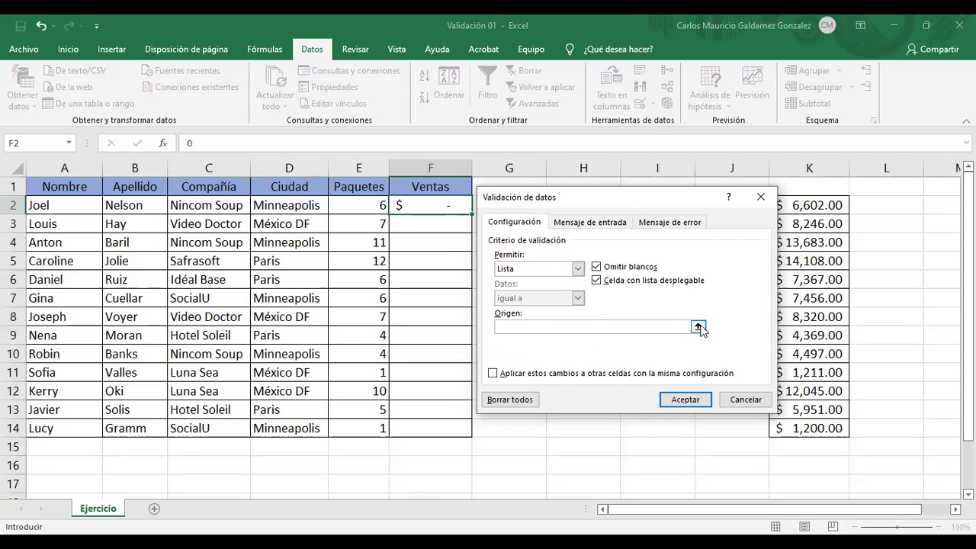
left_click(738, 402)
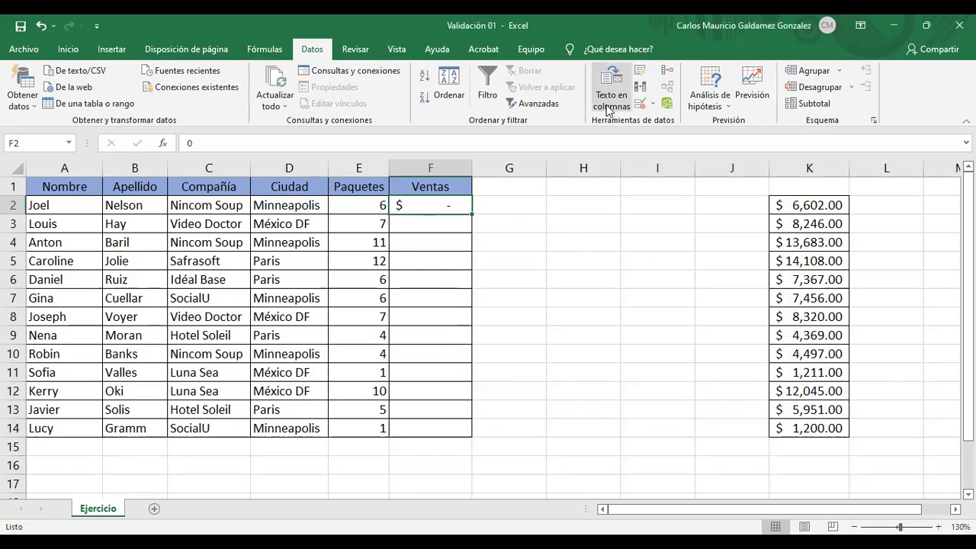
Step: Try a Decimal validation rule with the condition entre and a minimum of 0 on Ventas cell F14
left_click_drag(420, 205, 420, 425)
left_click(429, 430)
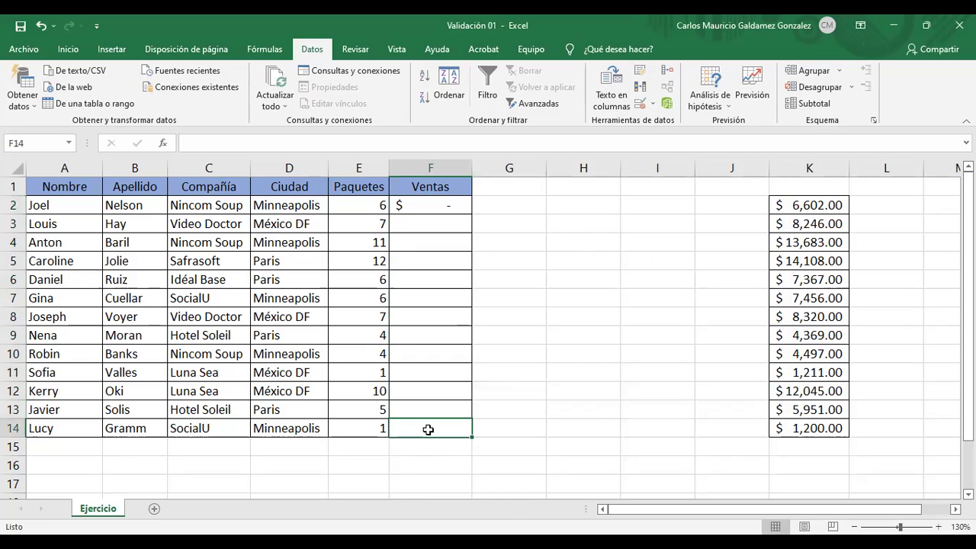
left_click(640, 103)
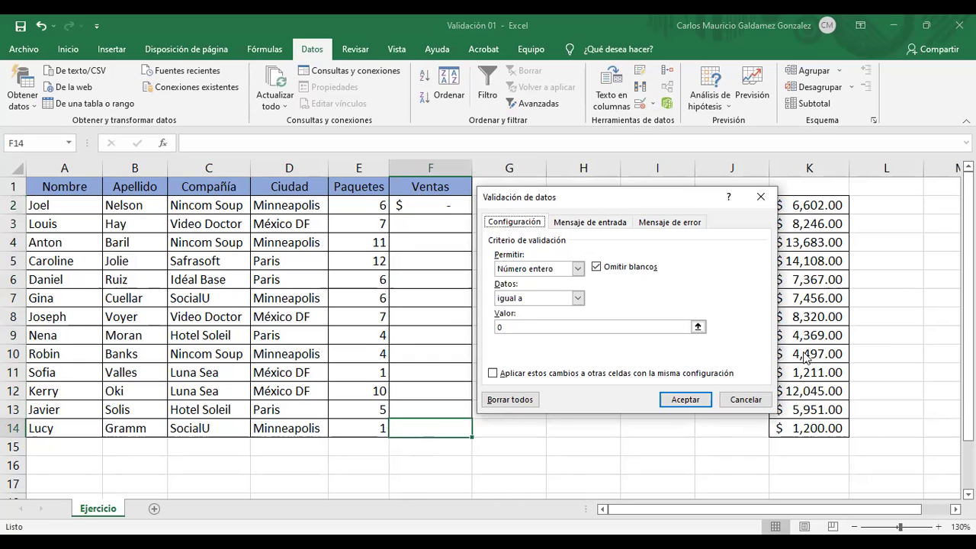
left_click(578, 270)
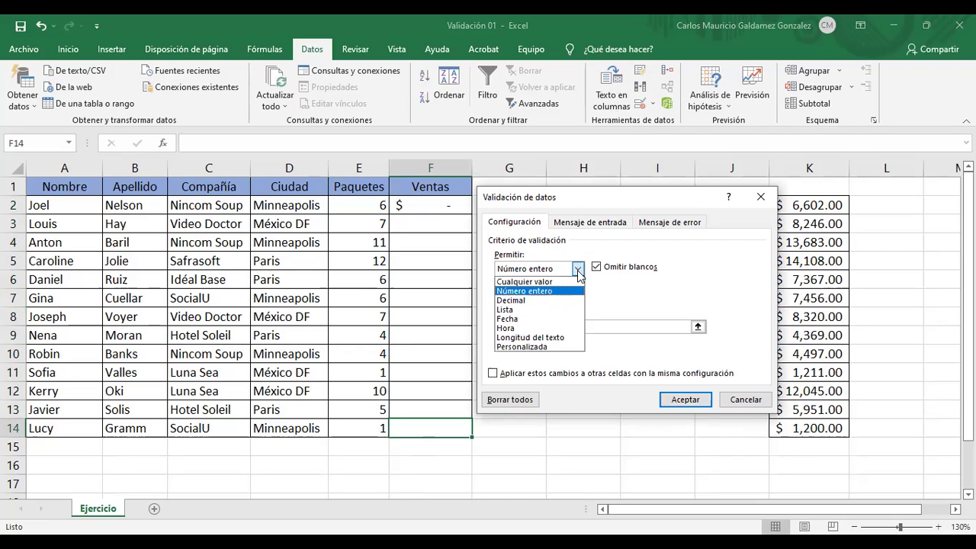
left_click(537, 300)
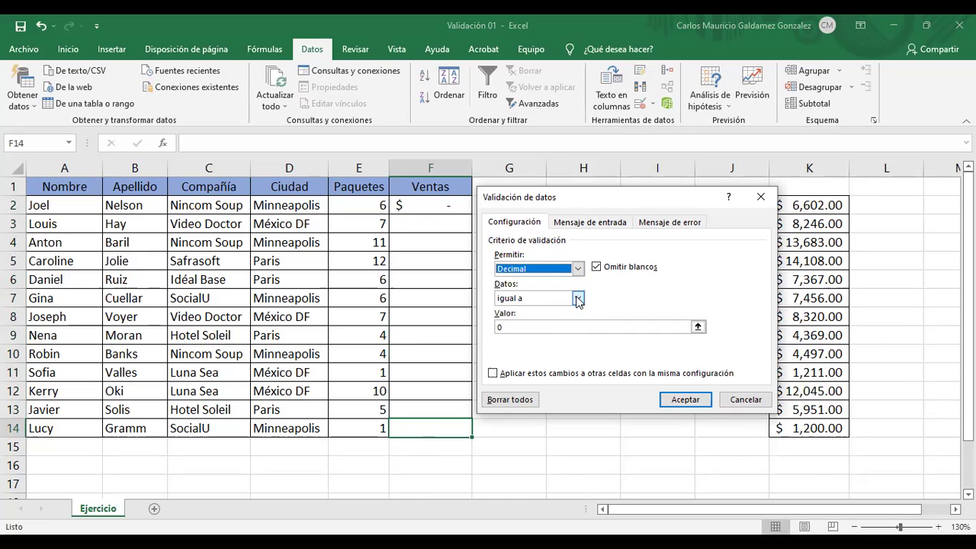
left_click(578, 299)
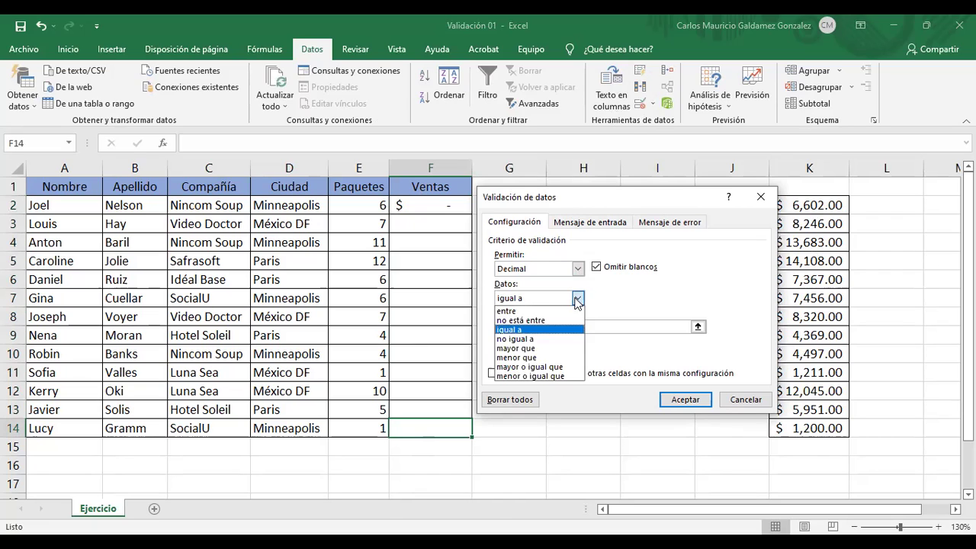
left_click(505, 312)
type("0")
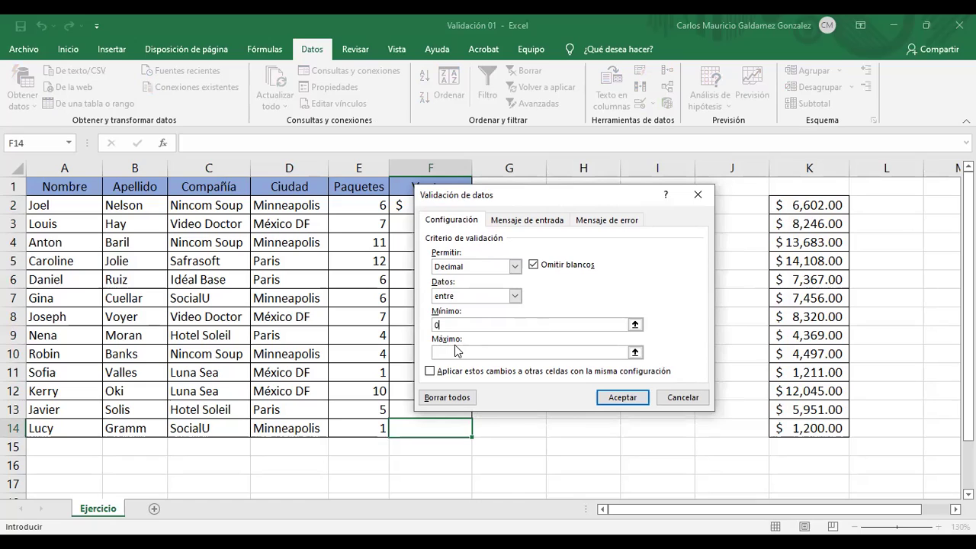
Step: Try the condition mayor o igual que with a minimum of 999.99 in F14's decimal rule, and cancel the settings
left_click(516, 296)
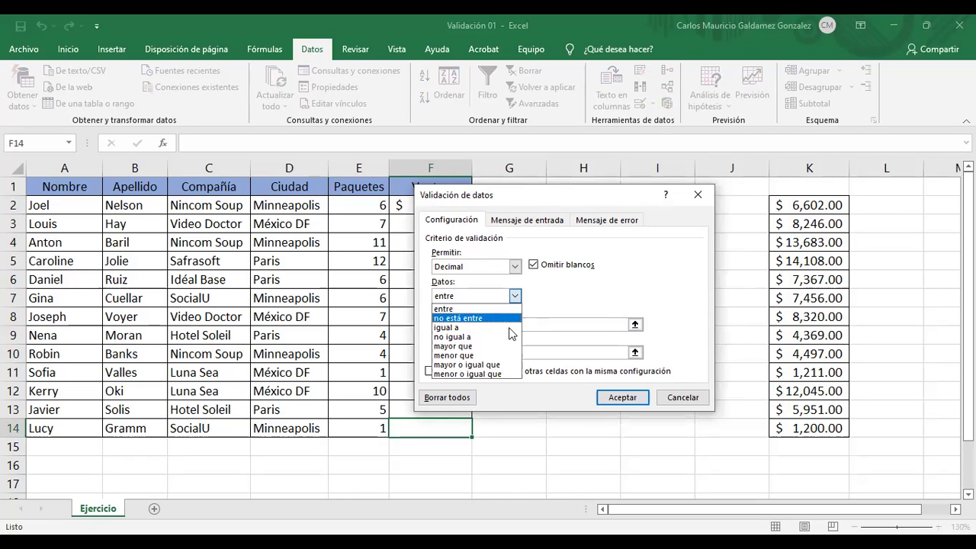
left_click(461, 366)
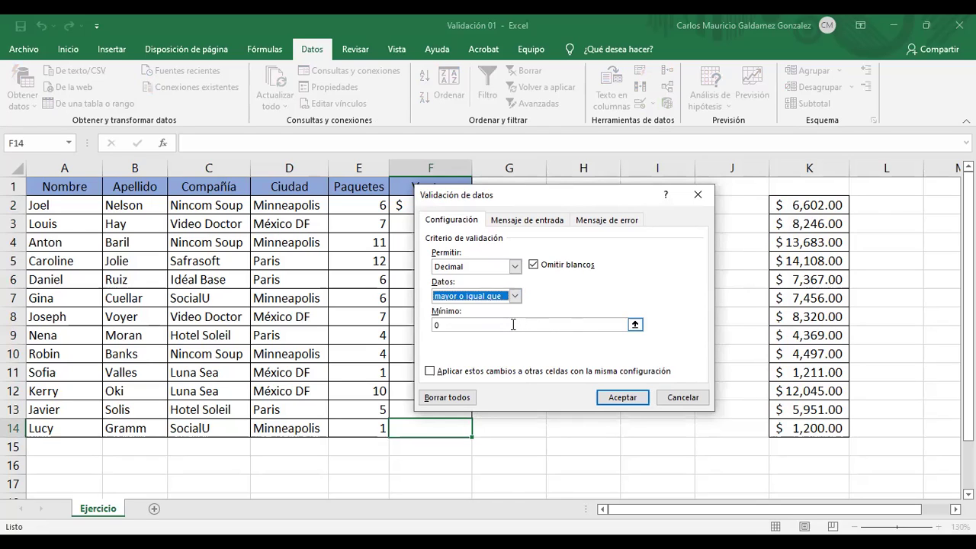
left_click(513, 325)
key("BackSpace")
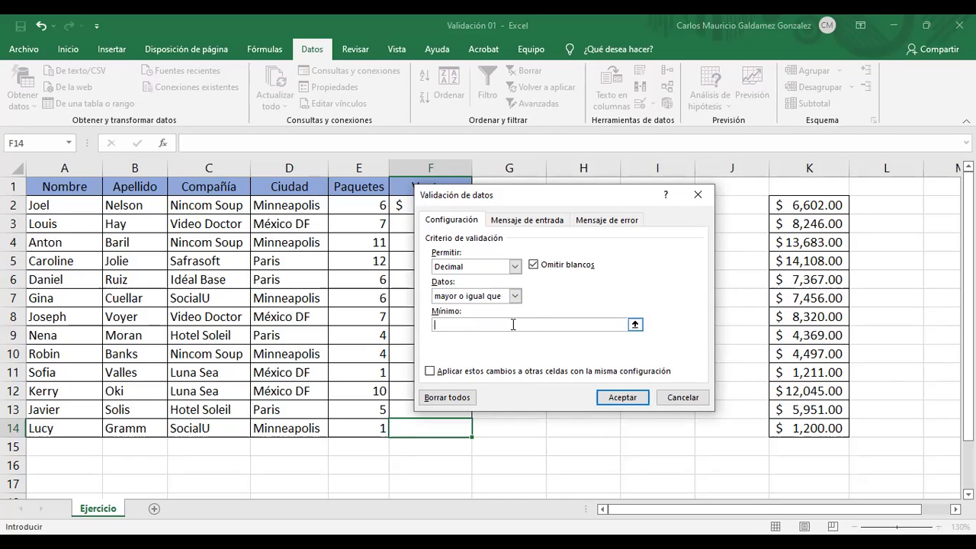
type("999.")
type("99.99")
left_click(448, 325)
left_click(664, 398)
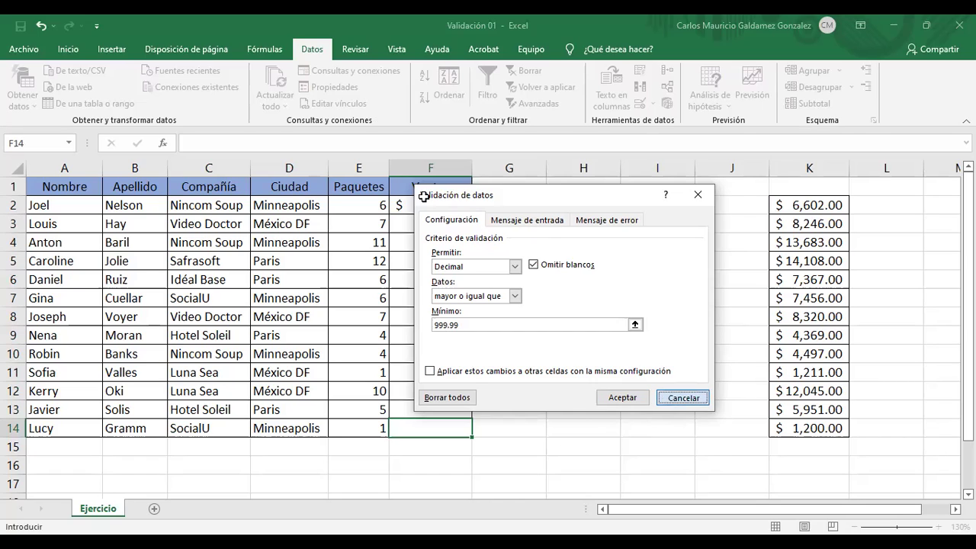
left_click_drag(433, 205, 447, 424)
left_click(446, 424)
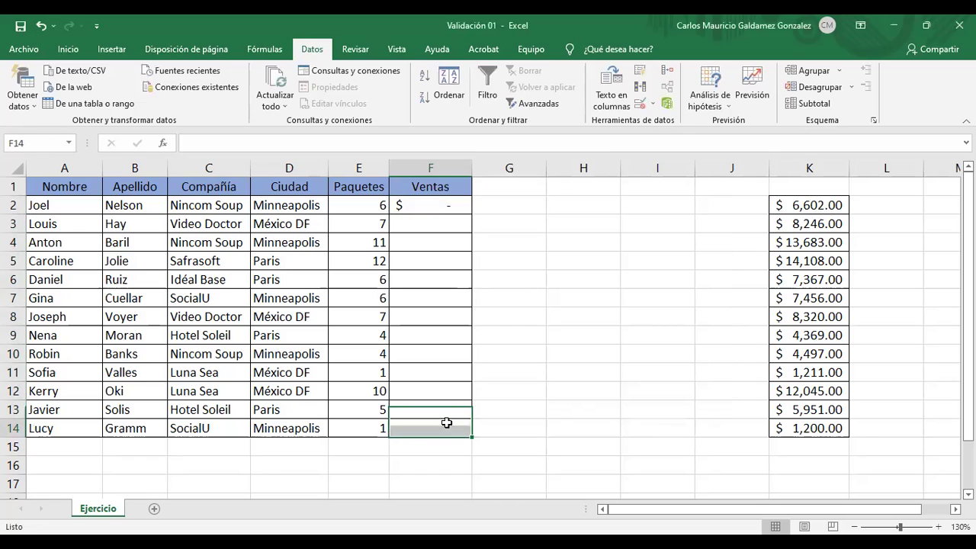
left_click(639, 104)
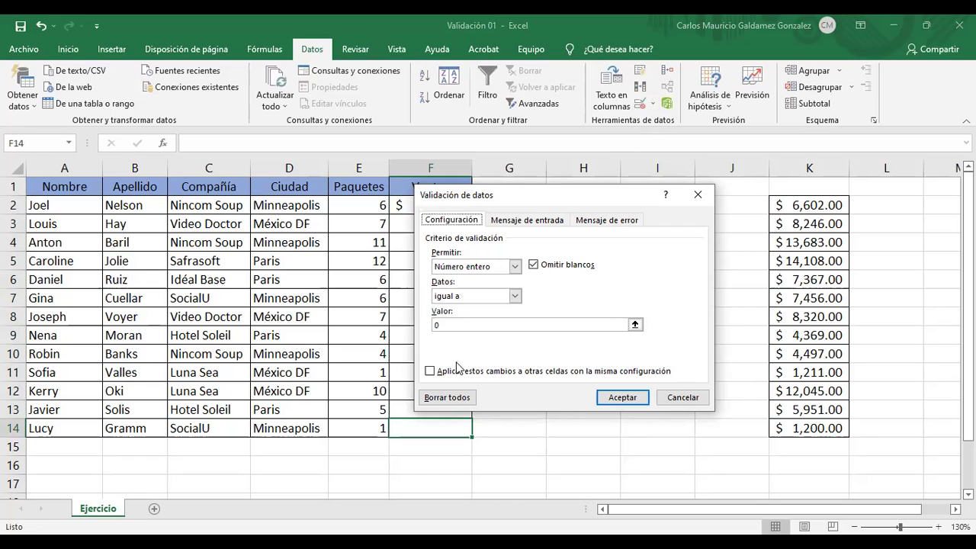
left_click(447, 398)
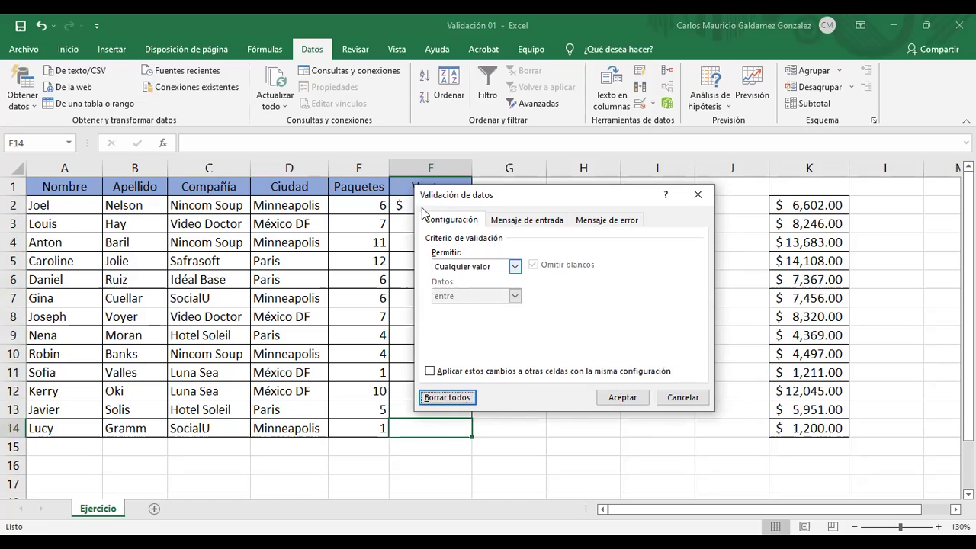
left_click(679, 397)
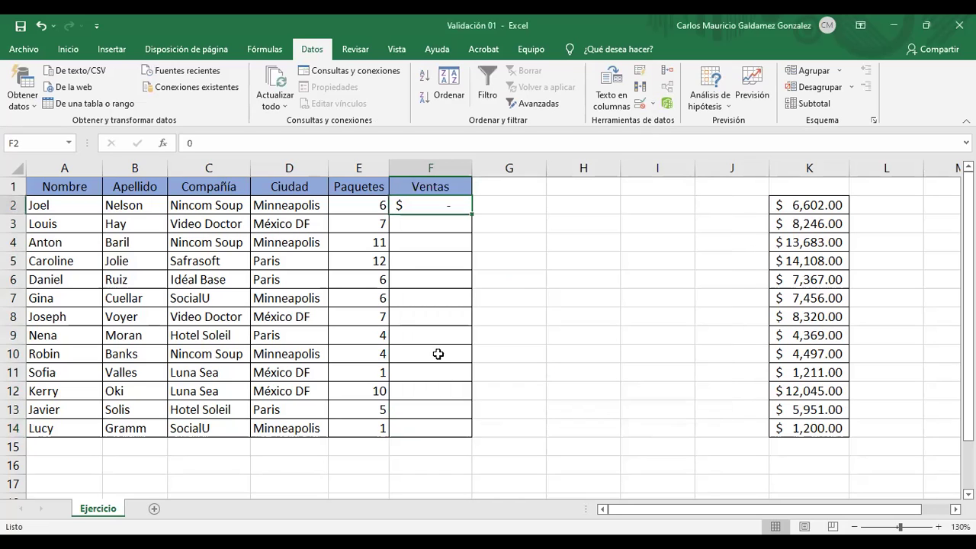
Step: Set the validation of Ventas cells F2:F14 to the condition mayor que with a minimum of 999.99
left_click_drag(431, 205, 432, 428)
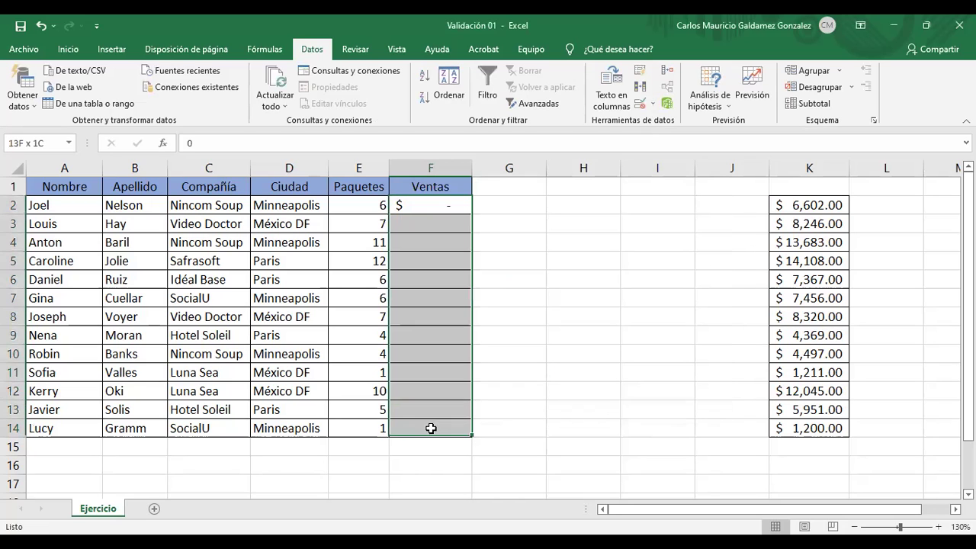
left_click(643, 106)
type("999.99")
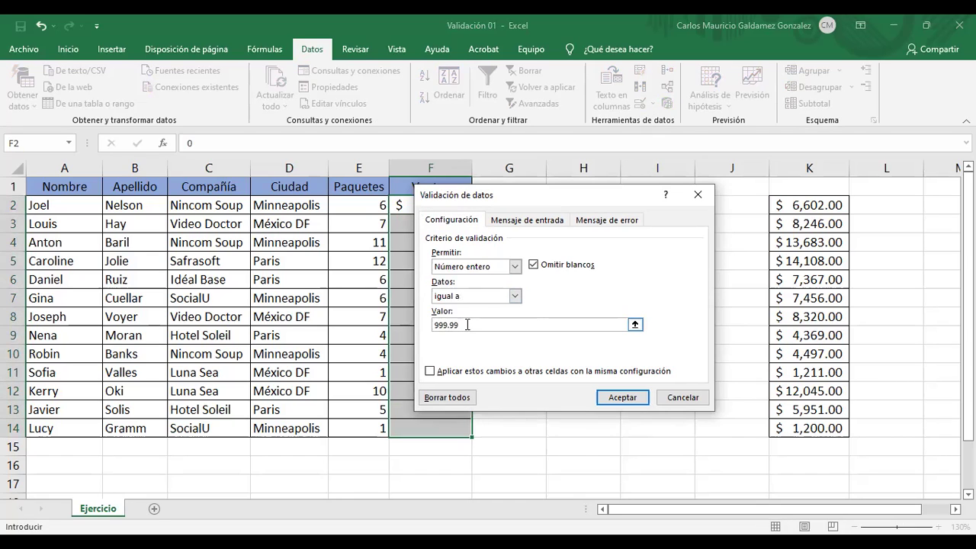
left_click(501, 300)
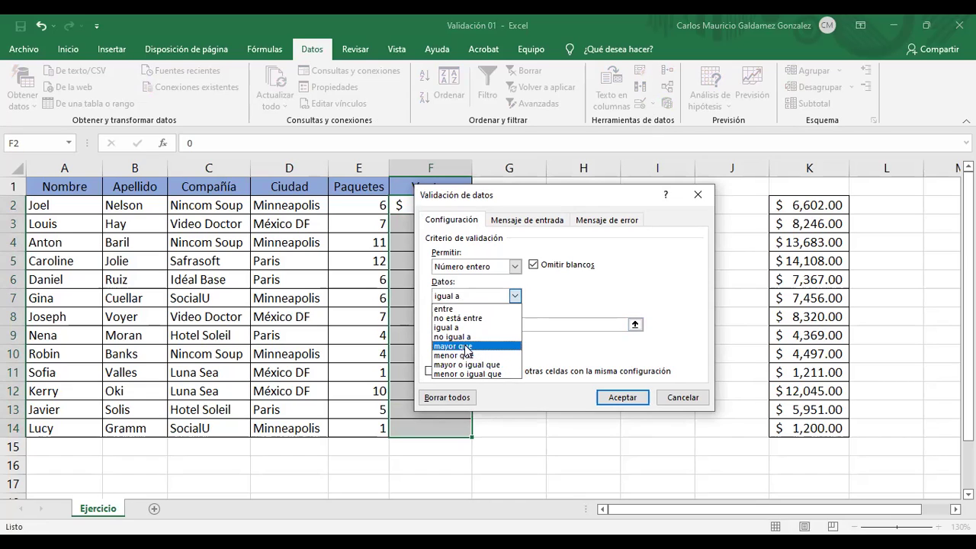
left_click(518, 349)
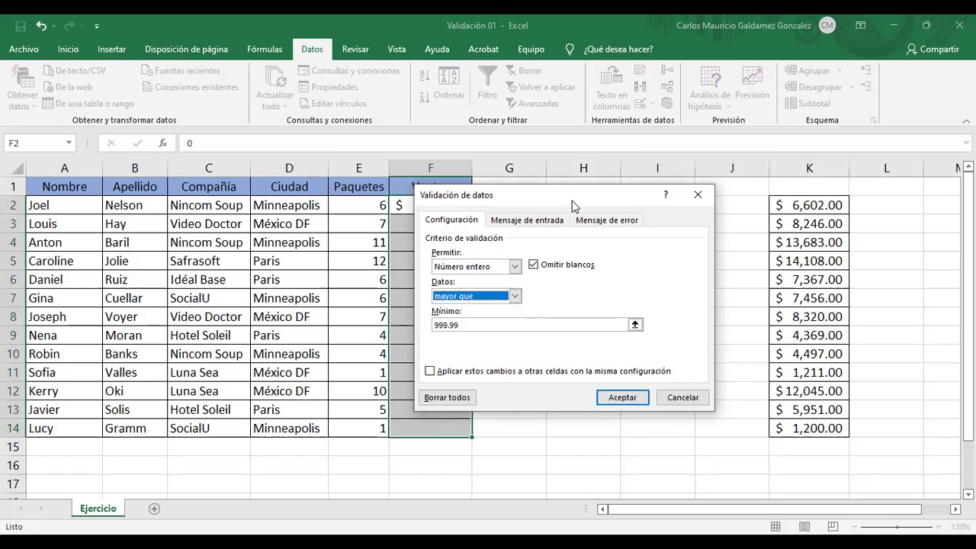
left_click_drag(572, 201, 627, 206)
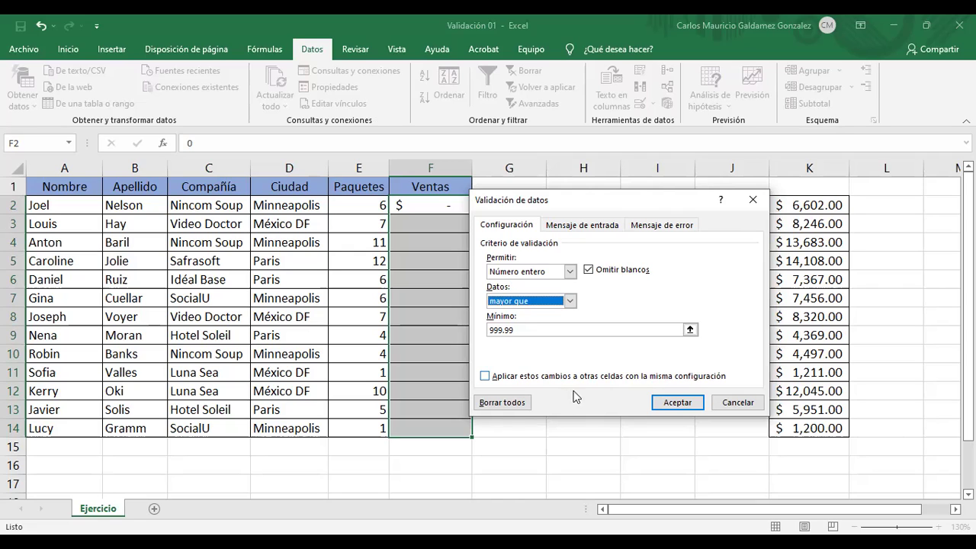
Step: Try to open the input message settings with the whole-number rule, and change the allowed data type to Decimal
left_click(586, 227)
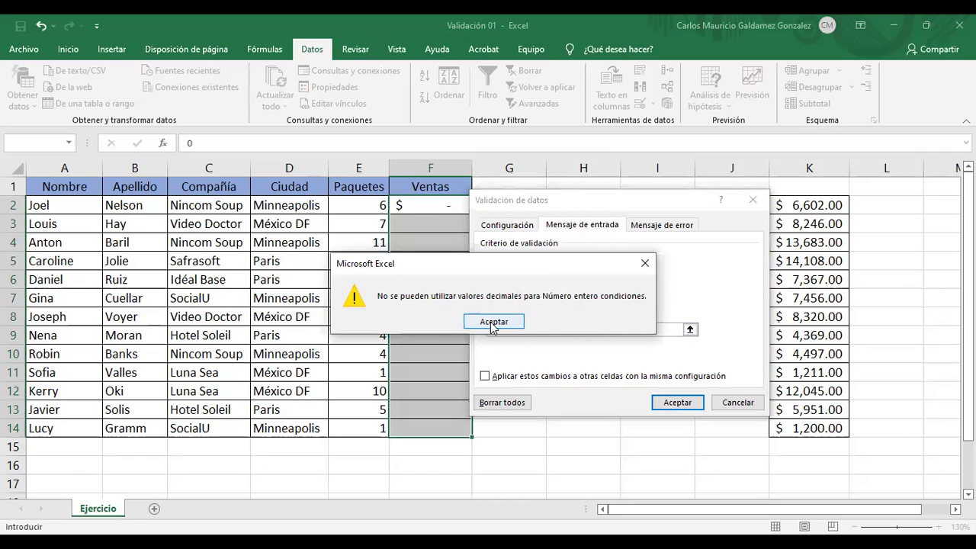
left_click(493, 322)
left_click(534, 226)
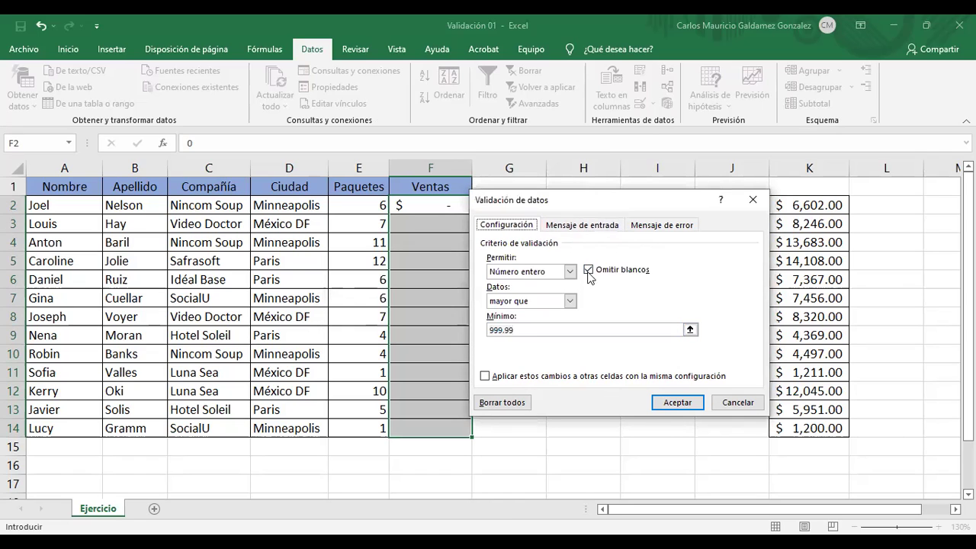
left_click(570, 231)
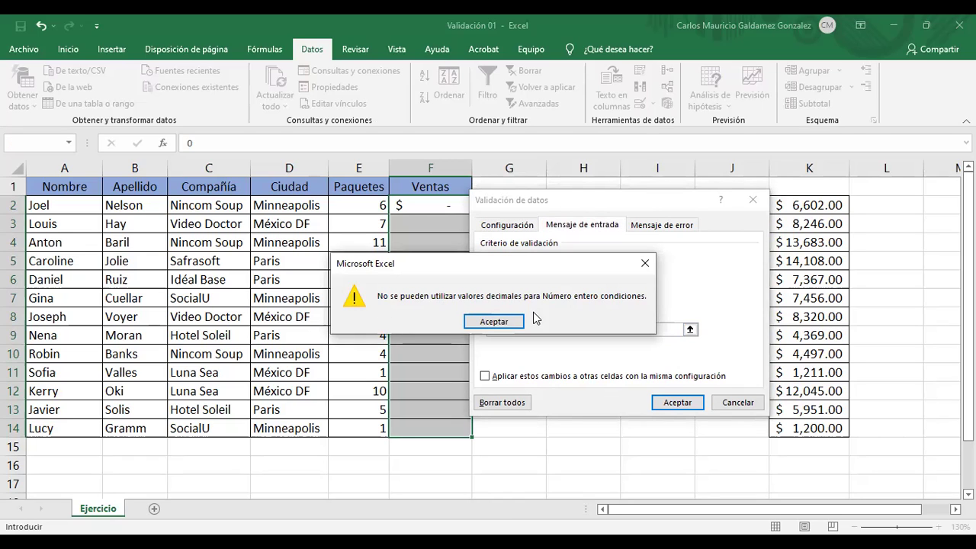
left_click(506, 323)
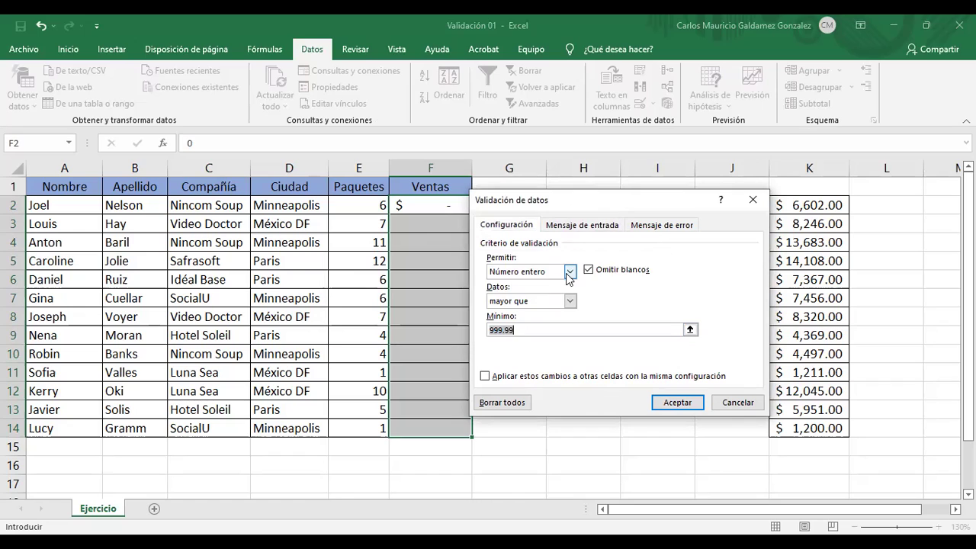
left_click(569, 272)
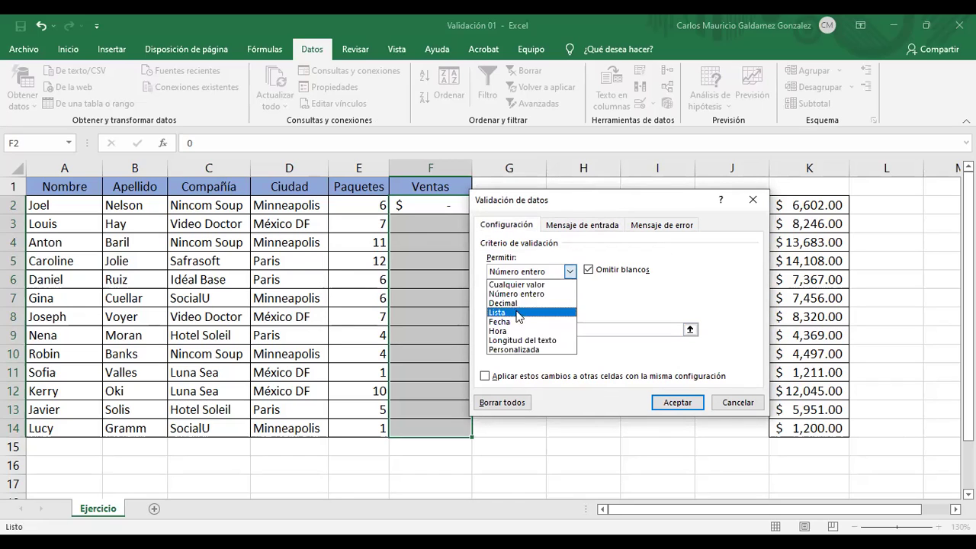
left_click(514, 304)
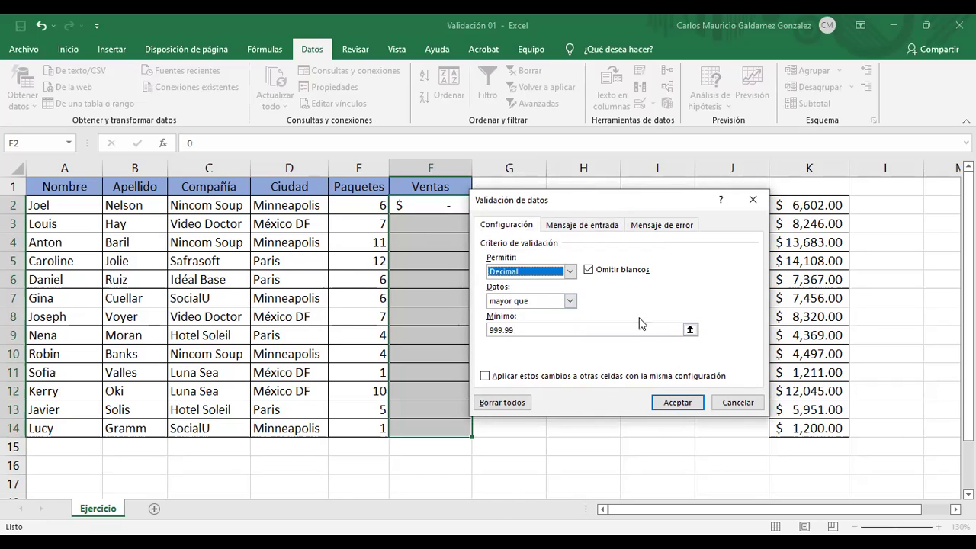
Step: Add an input message titled Indicaciones with the text "Las ventas a ingresar deben ser mayores a $999.99 para ser aprobadas."
left_click(569, 232)
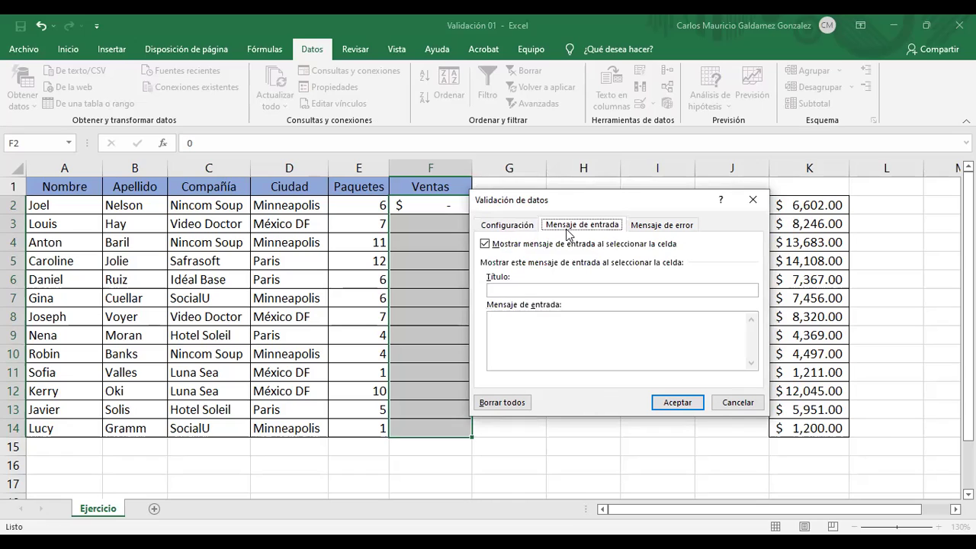
left_click(609, 290)
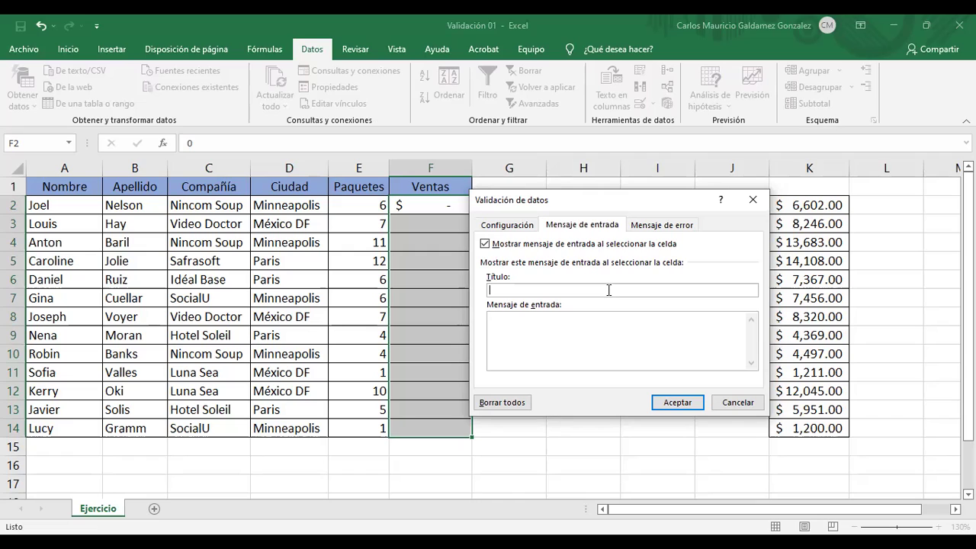
type("Indicaciones")
key("Tab")
left_click(508, 226)
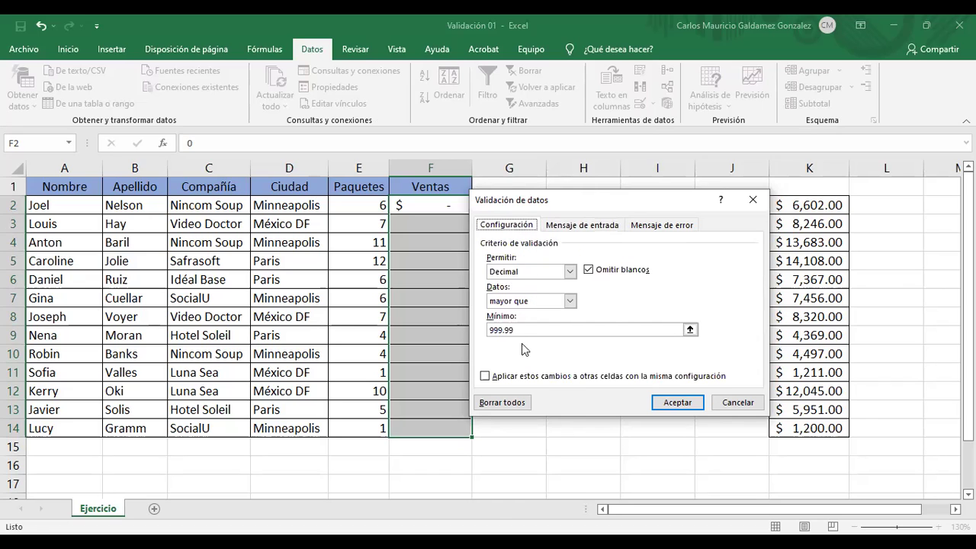
left_click(568, 227)
left_click(561, 326)
type("Lo")
key("BackSpace")
type("as ventas a ingresar deben ser mayores a $999.99")
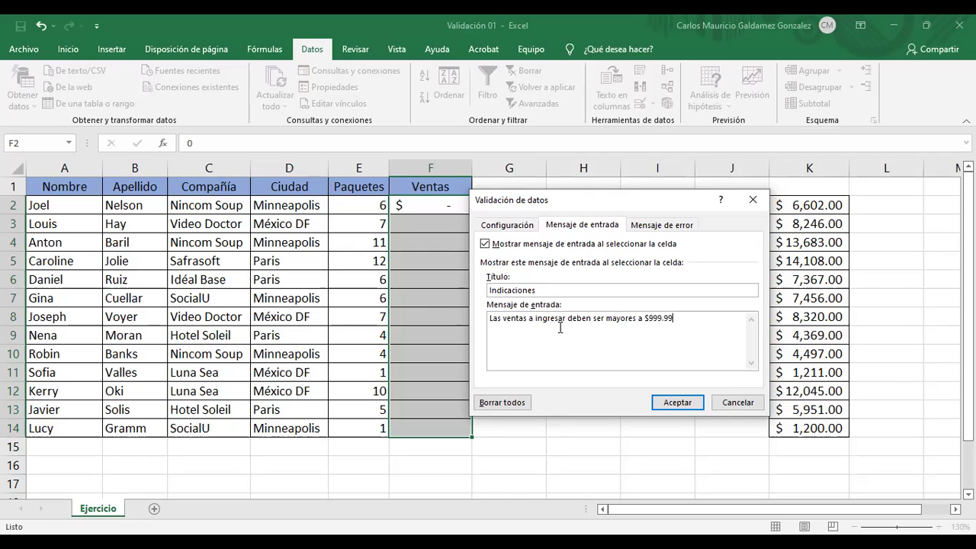
type(" para ser aprobadas.")
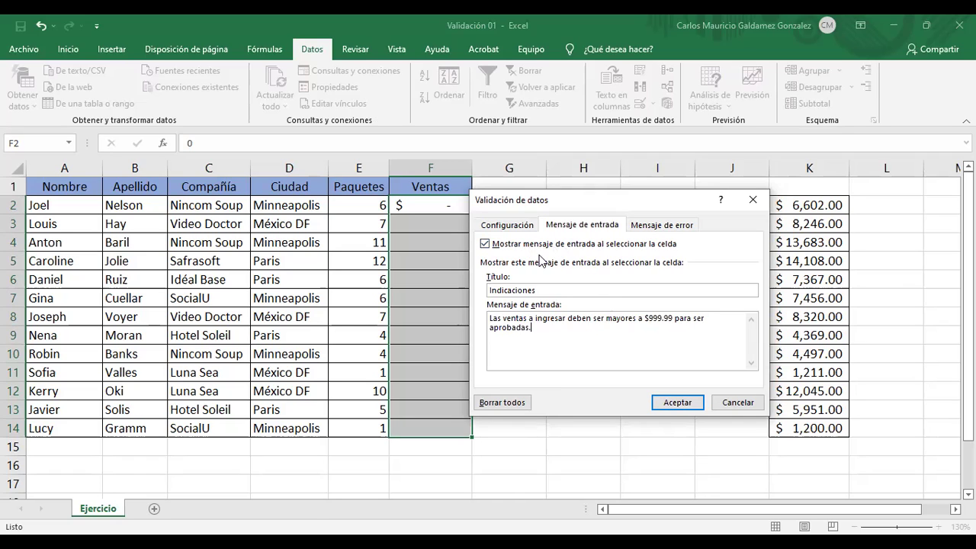
Step: Open the error message settings of the validation and show the available alert styles
left_click(663, 224)
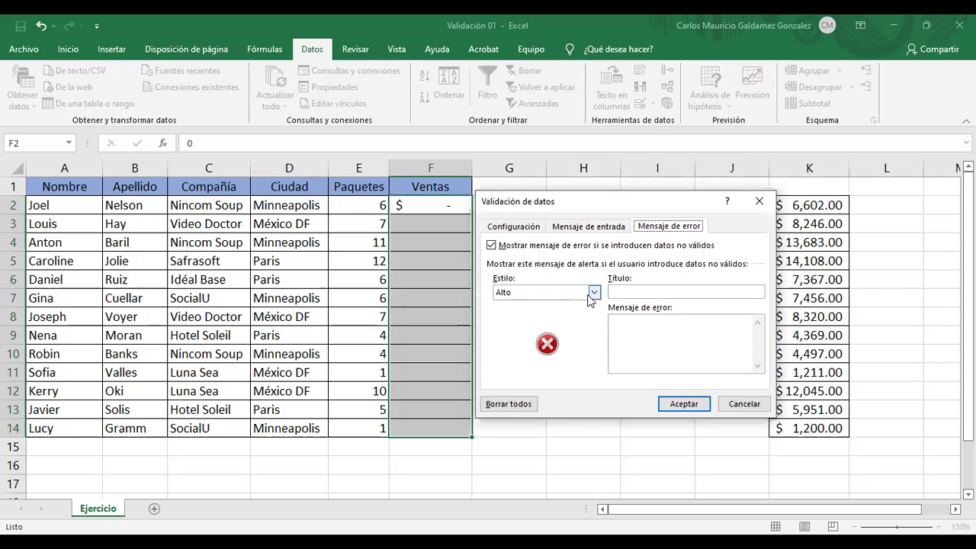
left_click(589, 294)
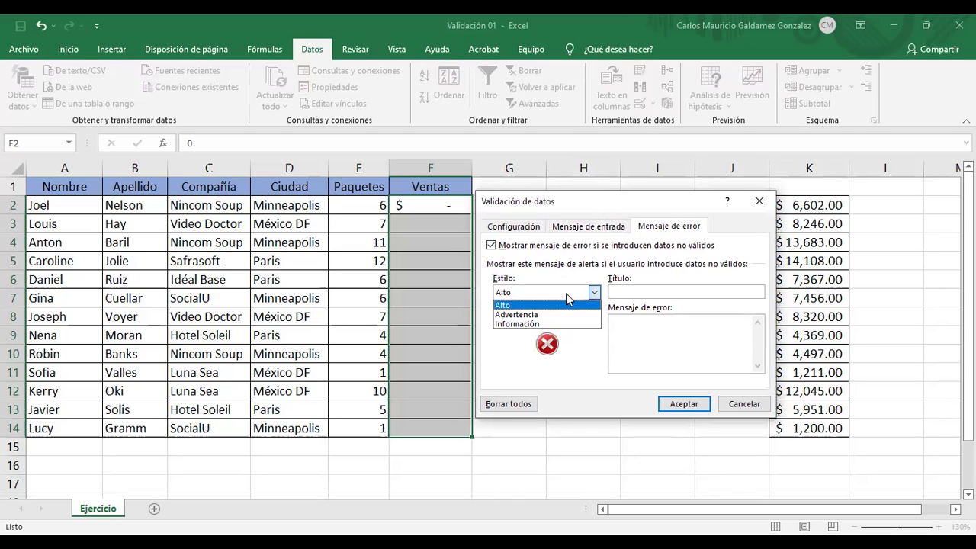
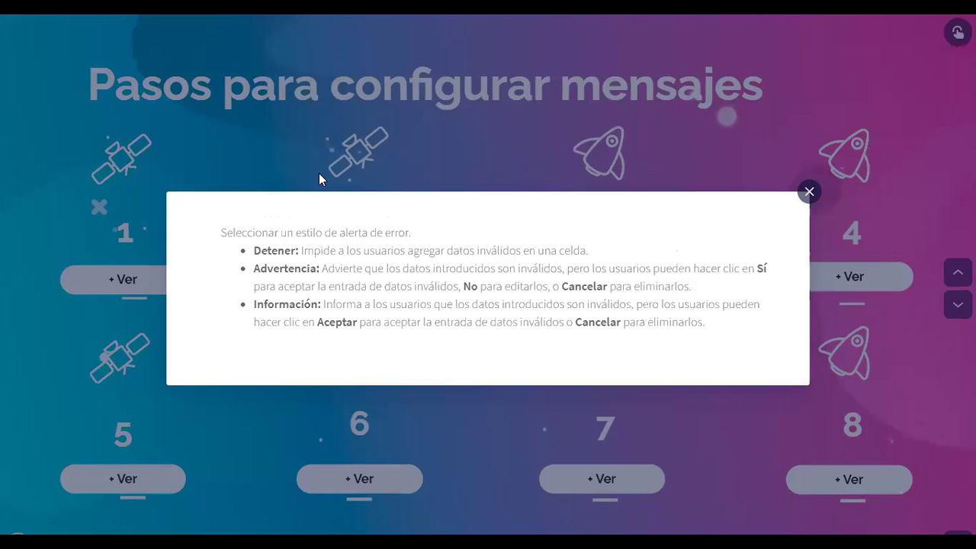
double_click(294, 253)
double_click(300, 268)
left_click_drag(256, 295, 318, 293)
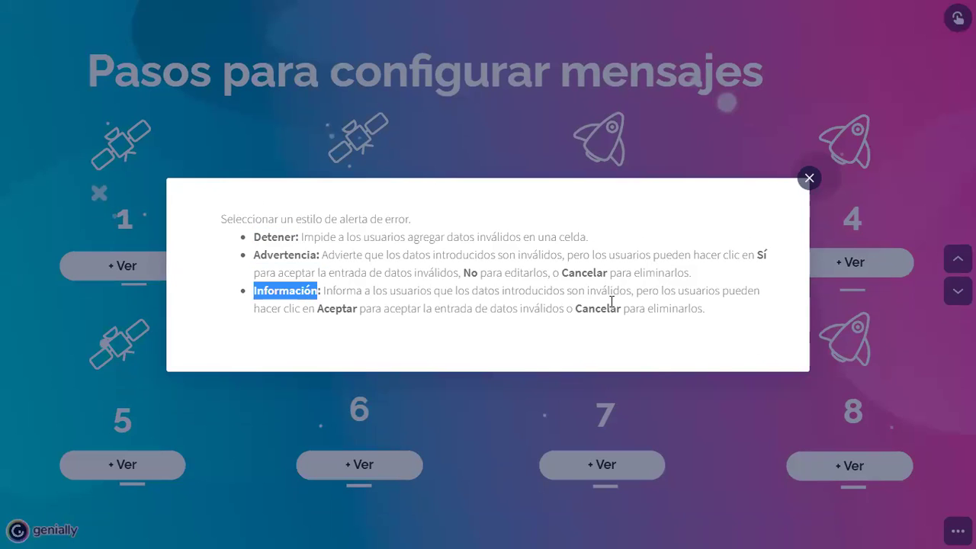
left_click(810, 182)
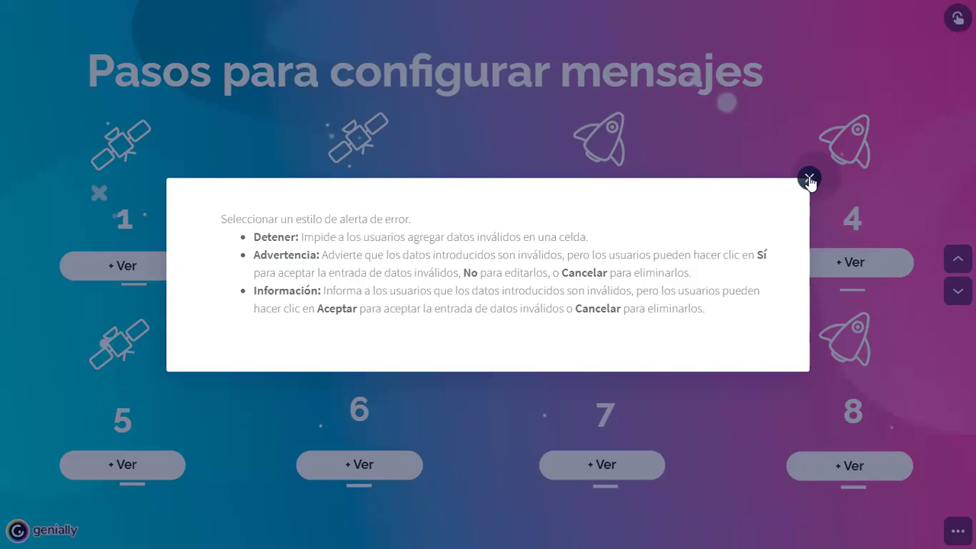
left_click_drag(809, 183, 693, 244)
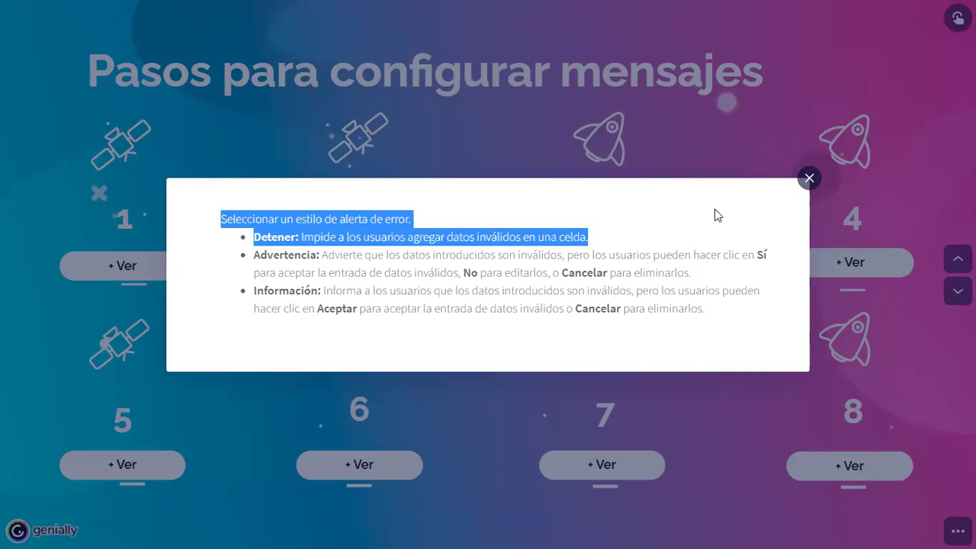
left_click(330, 241)
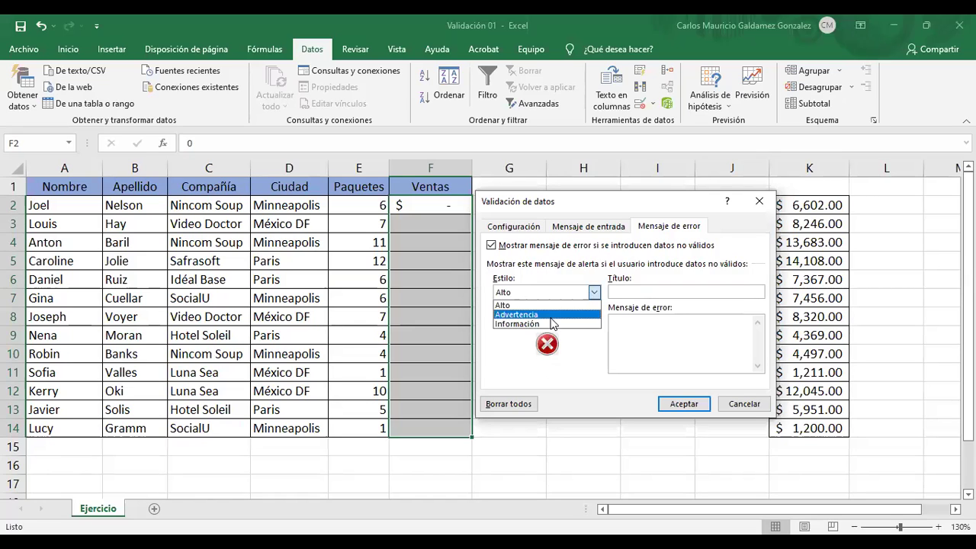
Step: Try the error alert styles Advertencia and Información, and set the style back to Alto
left_click(589, 307)
left_click(593, 298)
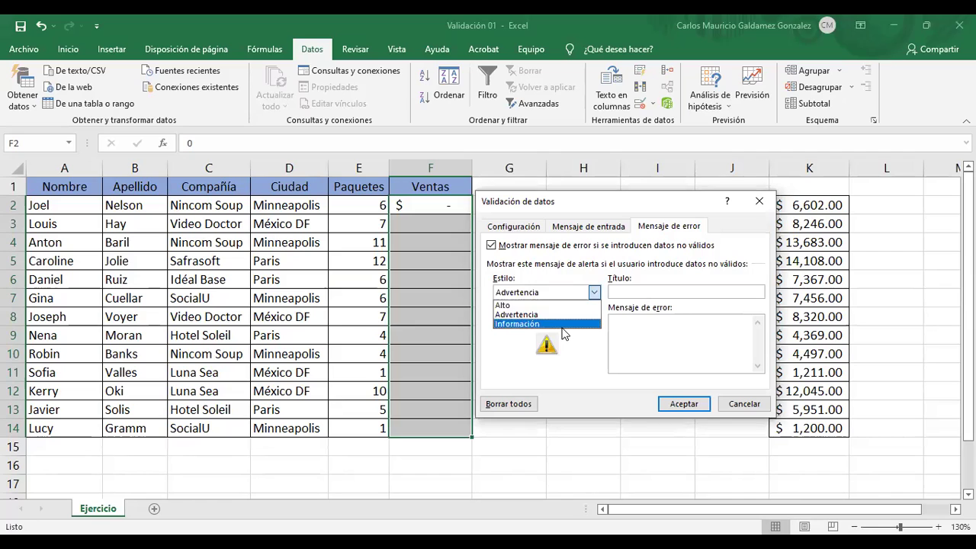
left_click(583, 325)
left_click(597, 292)
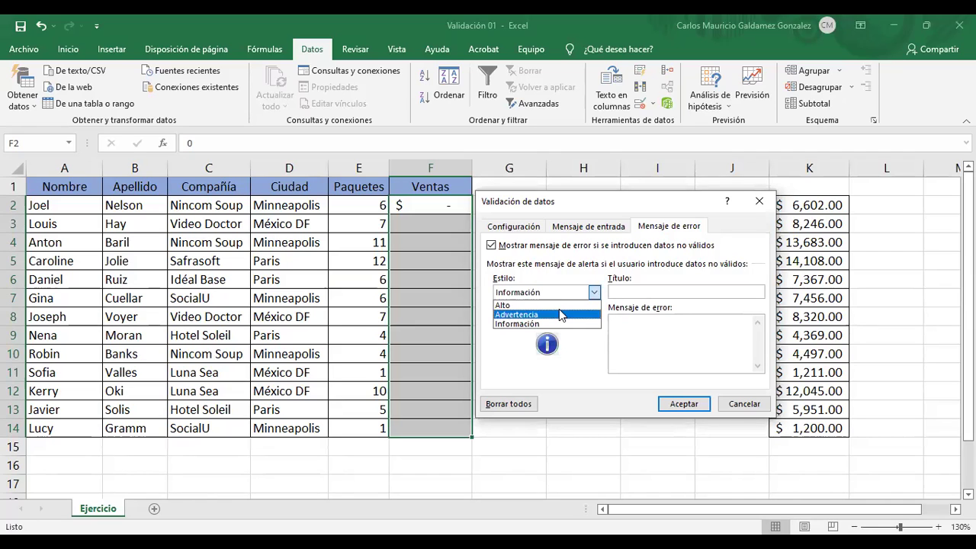
left_click(552, 305)
Step: Add an error message titled Error with the text "El valor ingresado no puede ser procesado. Favor revisar para ser aprobada."
left_click(655, 292)
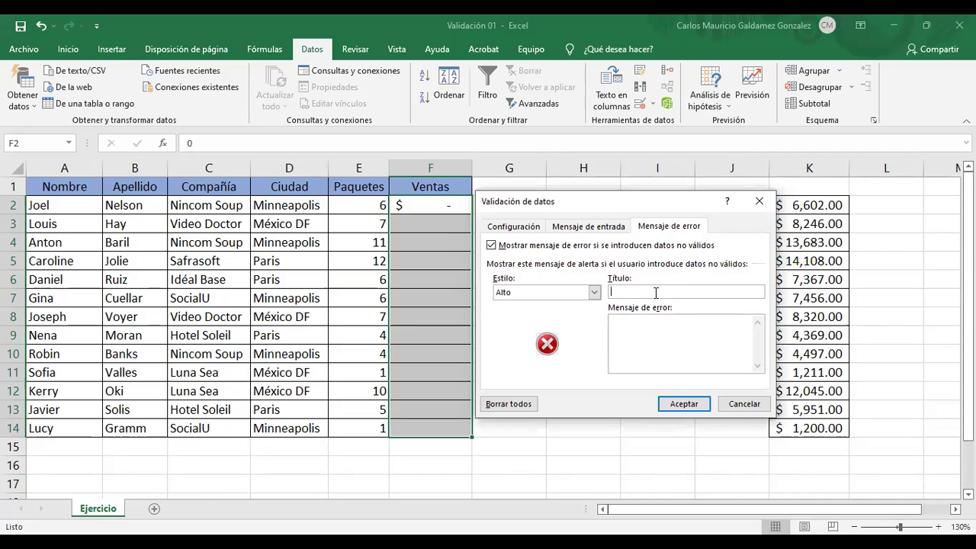
type("Error")
type("El valor ing")
type("resado ")
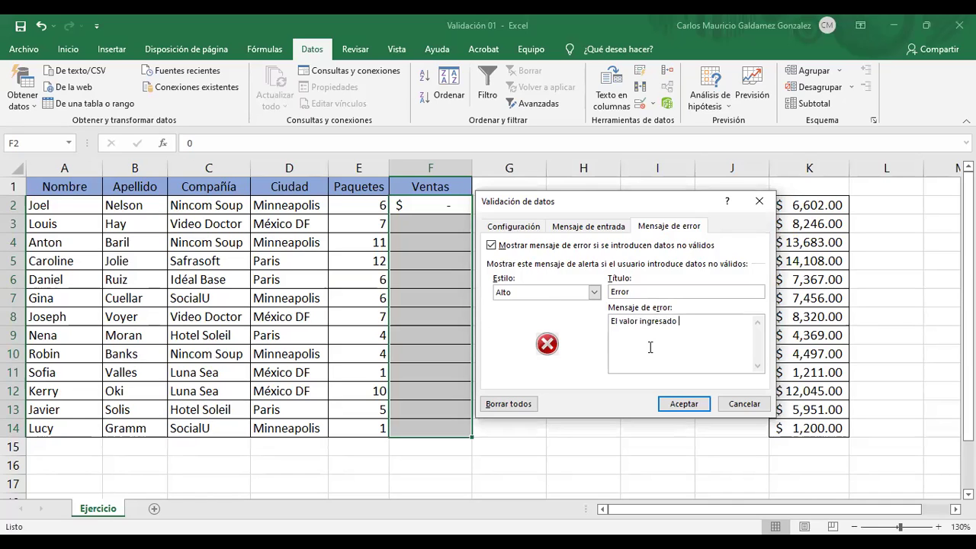
type("no puede ser procesado. Favor")
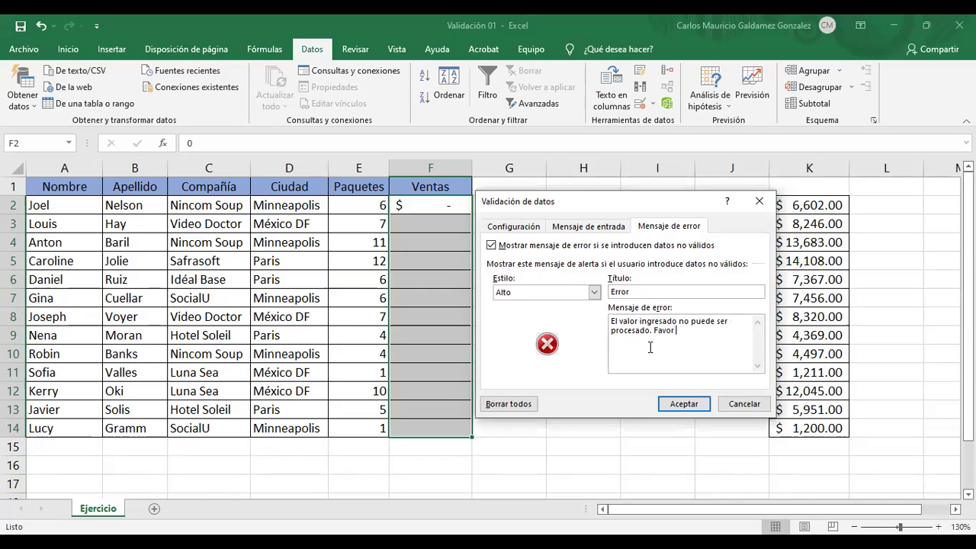
type(" revisar")
left_click(607, 229)
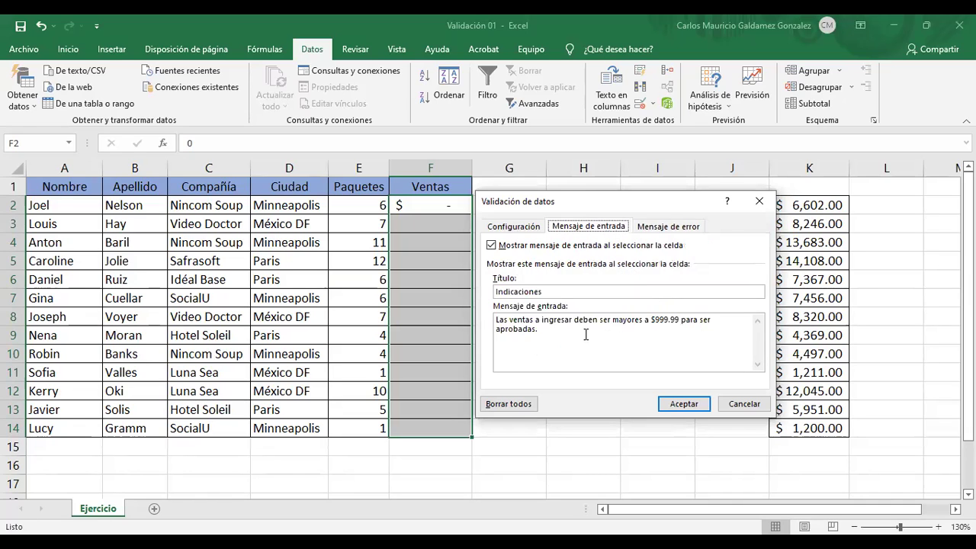
left_click(678, 228)
type("para ser aprobadas")
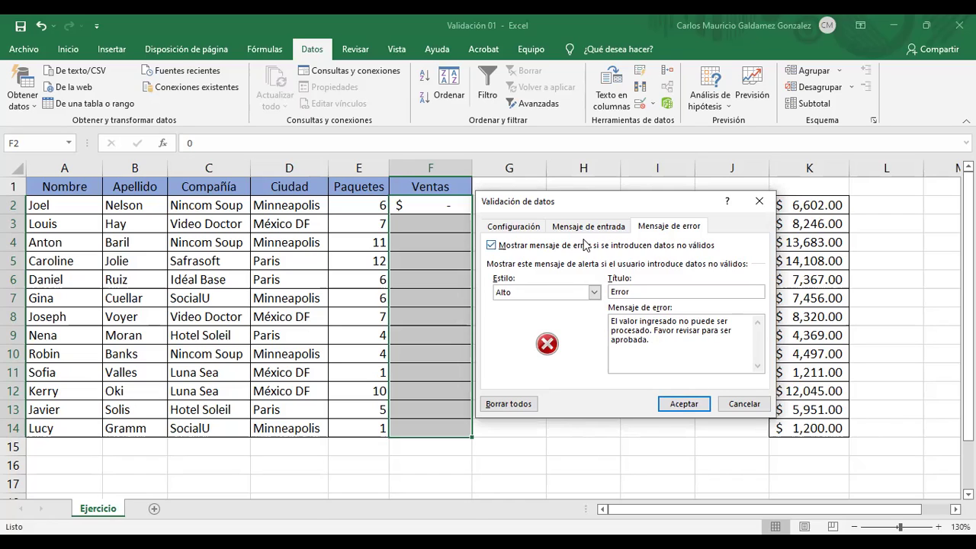
Step: Review the criteria, input message and error message of the validation, and apply it to F2:F14
left_click(502, 230)
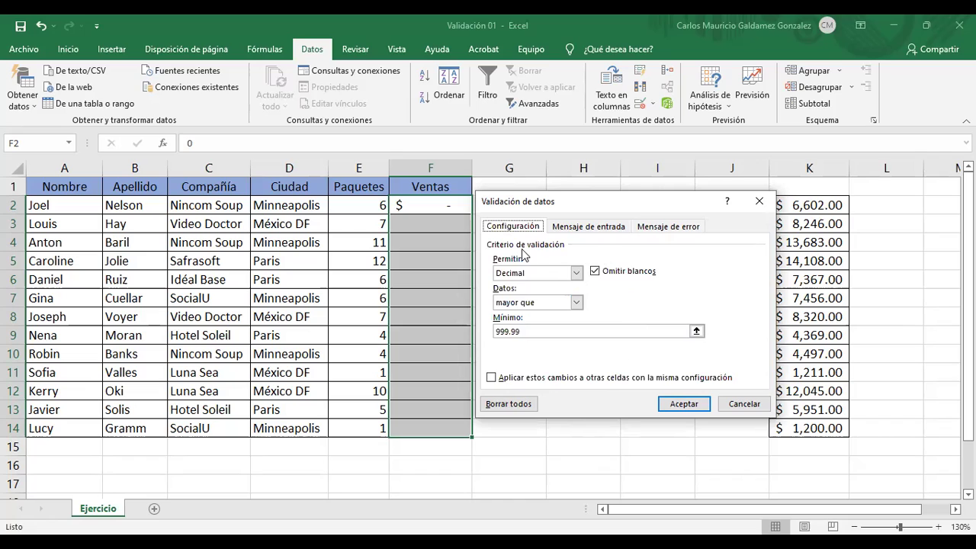
left_click(587, 227)
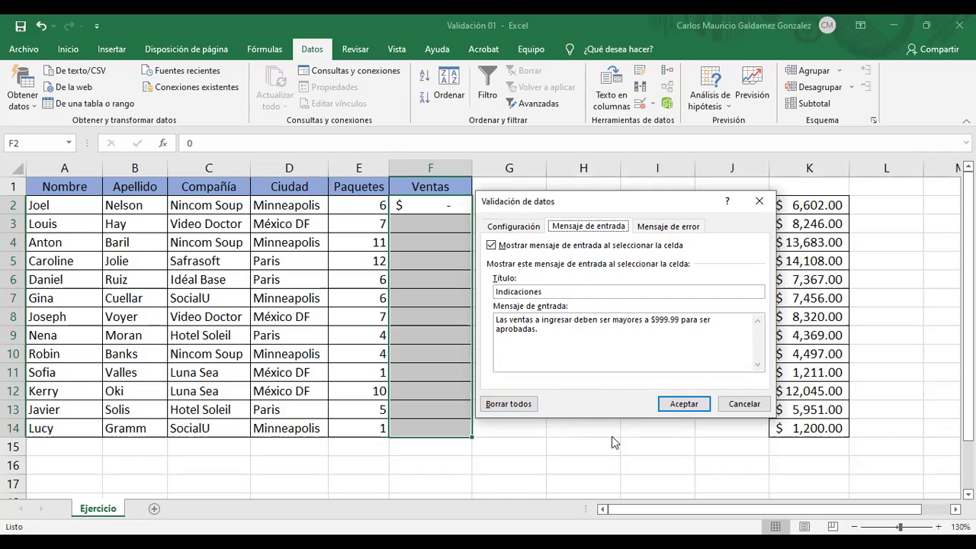
left_click(671, 227)
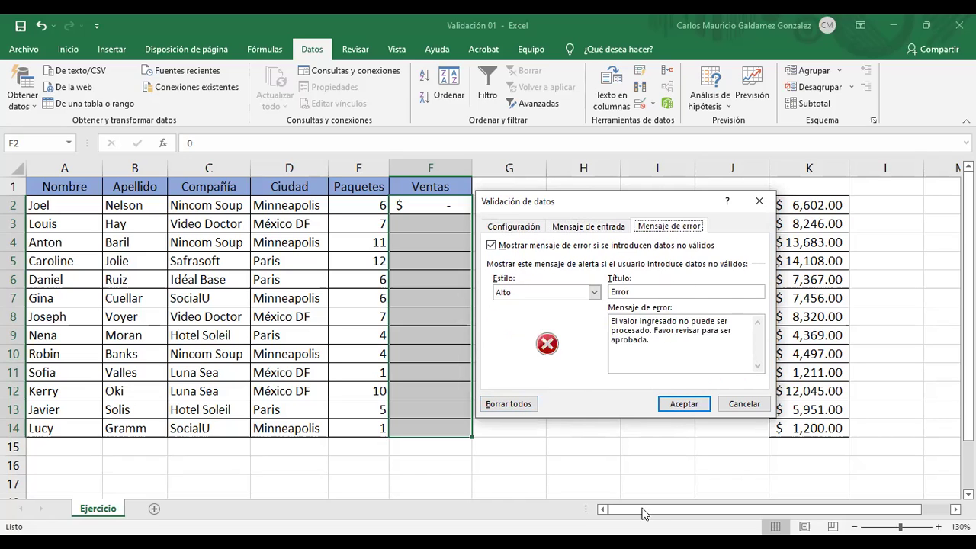
left_click(681, 404)
Step: Clear the contents of Ventas cells F2:F14, and select F2 briefly to check its input message
left_click(359, 205)
left_click_drag(412, 205, 449, 434)
key("Delete")
left_click(550, 276)
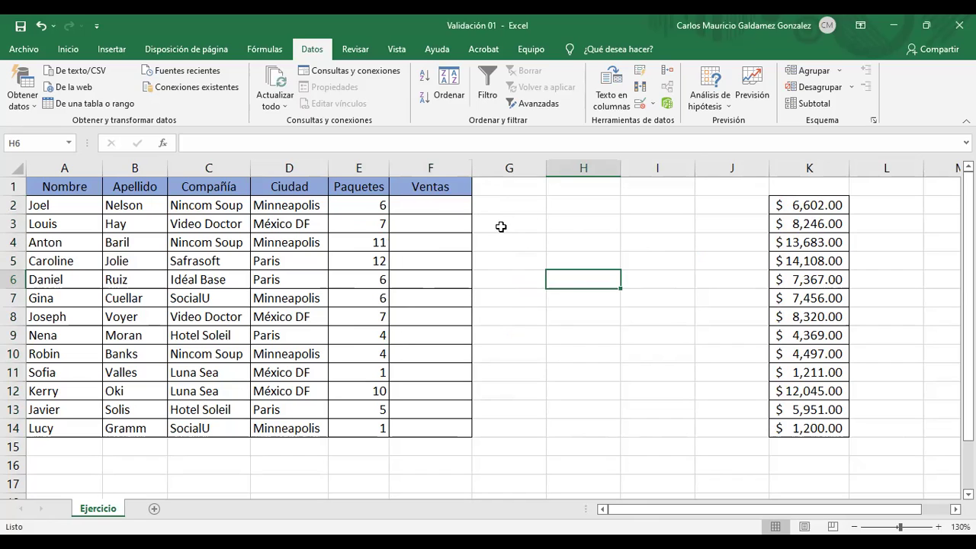
left_click(431, 207)
left_click(577, 270)
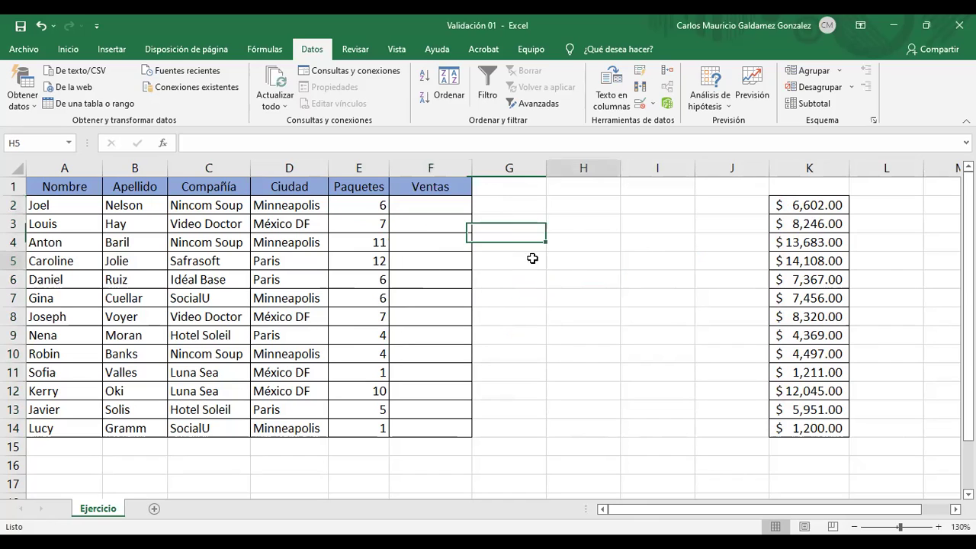
Step: Check the input message on Ventas cells F3, F2 and F4
left_click(424, 218)
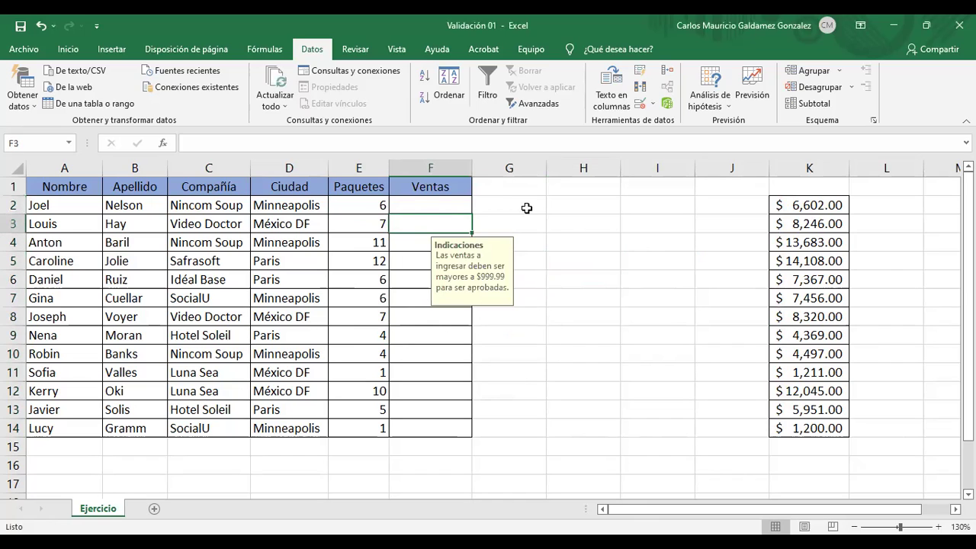
left_click(439, 203)
left_click(401, 226)
left_click(407, 249)
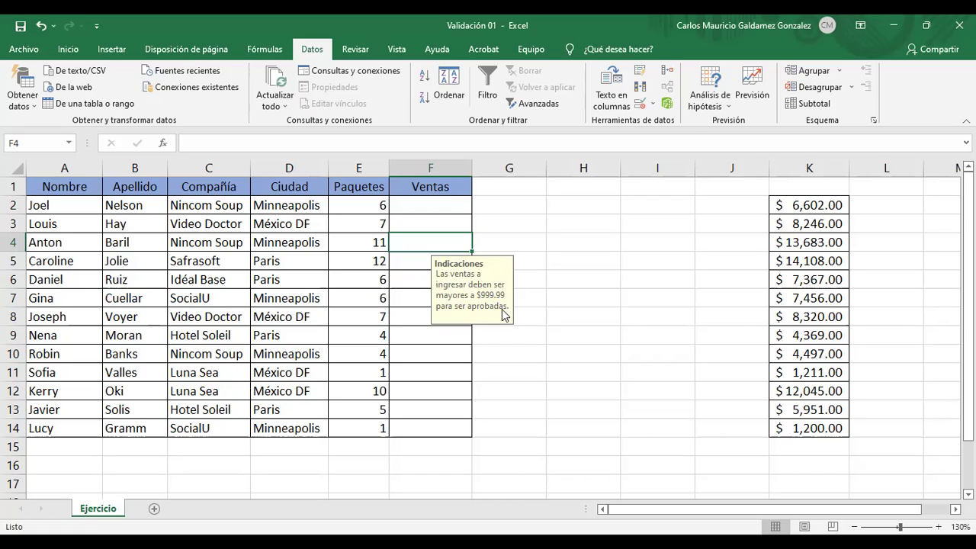
Step: Test the validation in F2 by trying to enter 799.99 and 999.99, and cancel the entry
left_click(442, 203)
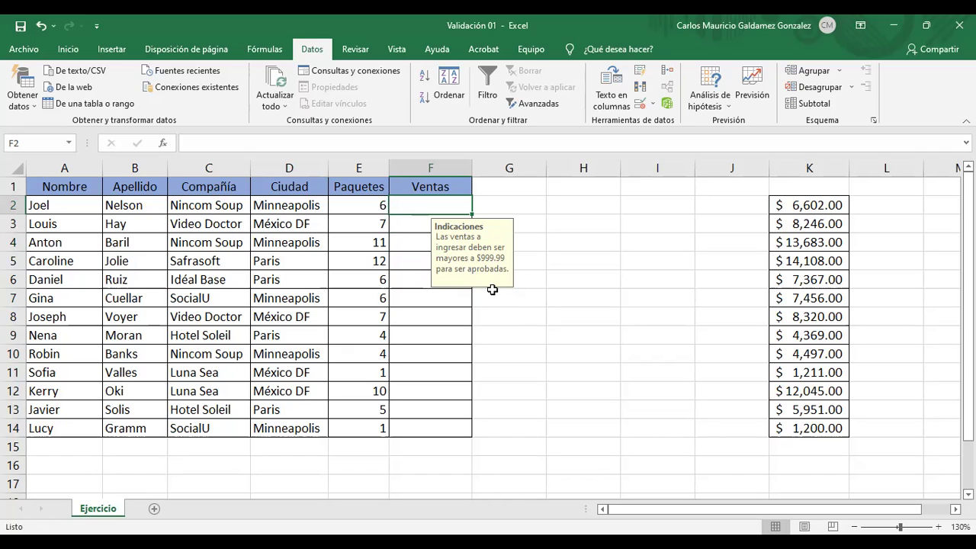
type("799.99")
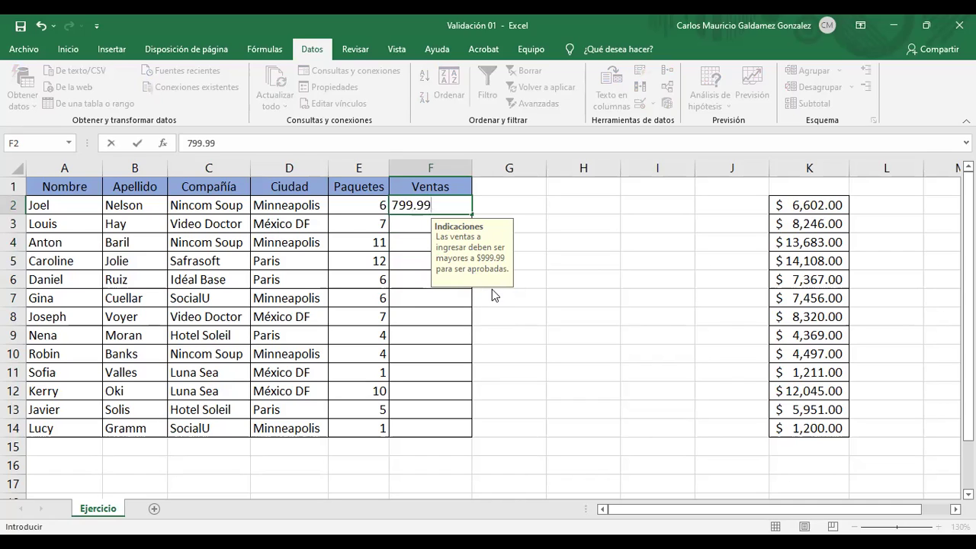
key("Return")
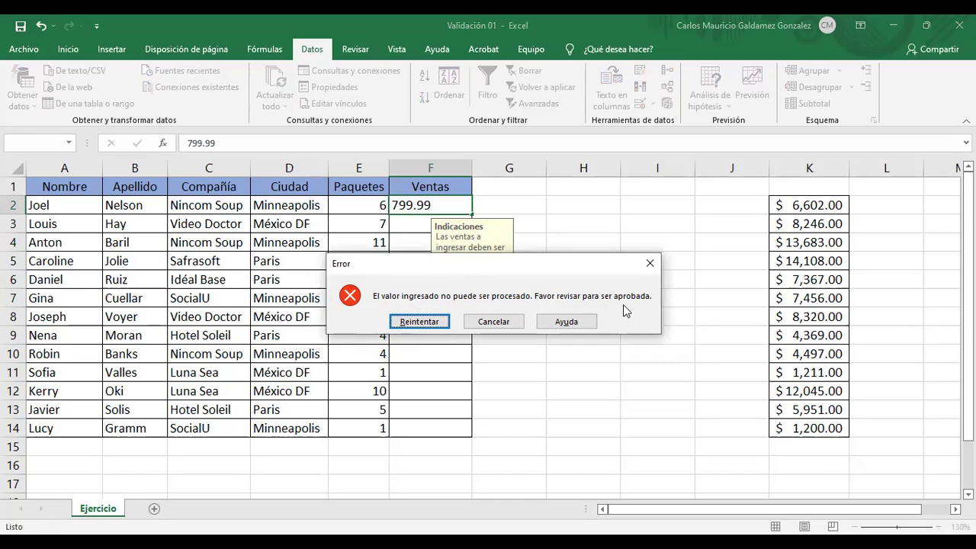
left_click(435, 324)
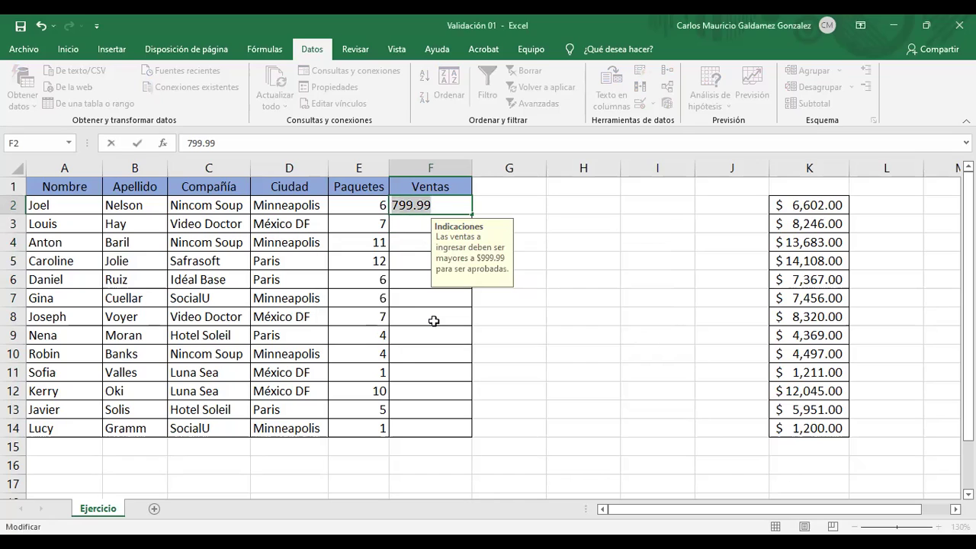
type("999.99")
key("Return")
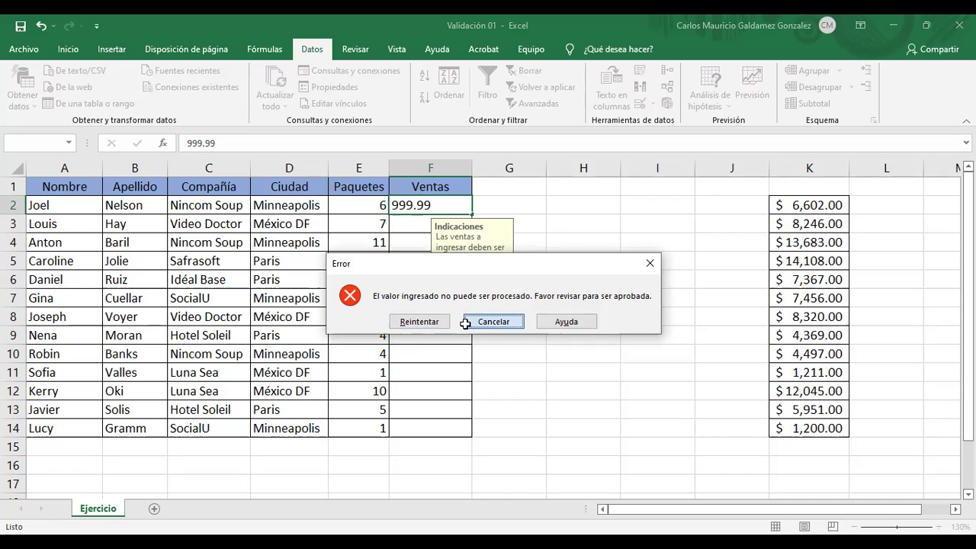
left_click(468, 322)
Step: Review the data validation criteria of F2:F14 without changing them
left_click_drag(430, 206, 436, 431)
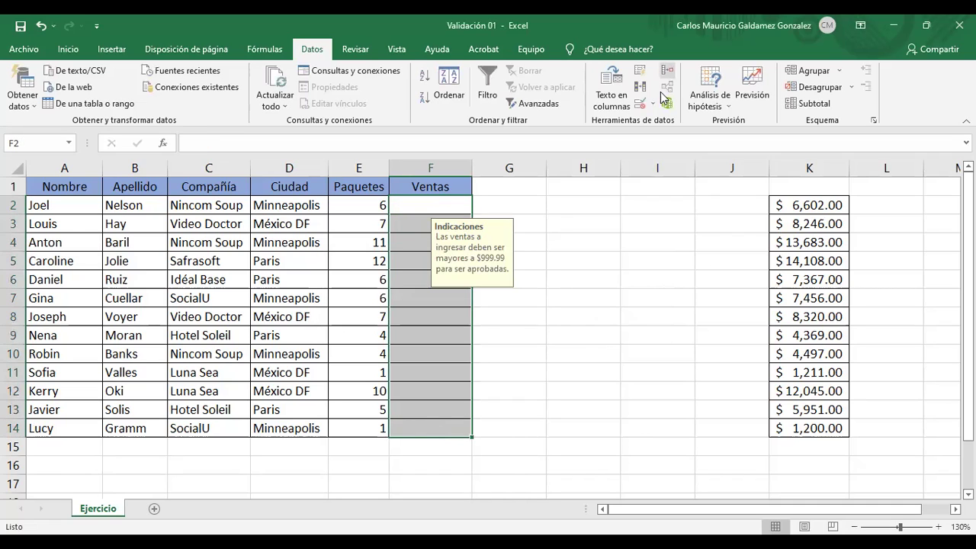
left_click(645, 106)
left_click(515, 227)
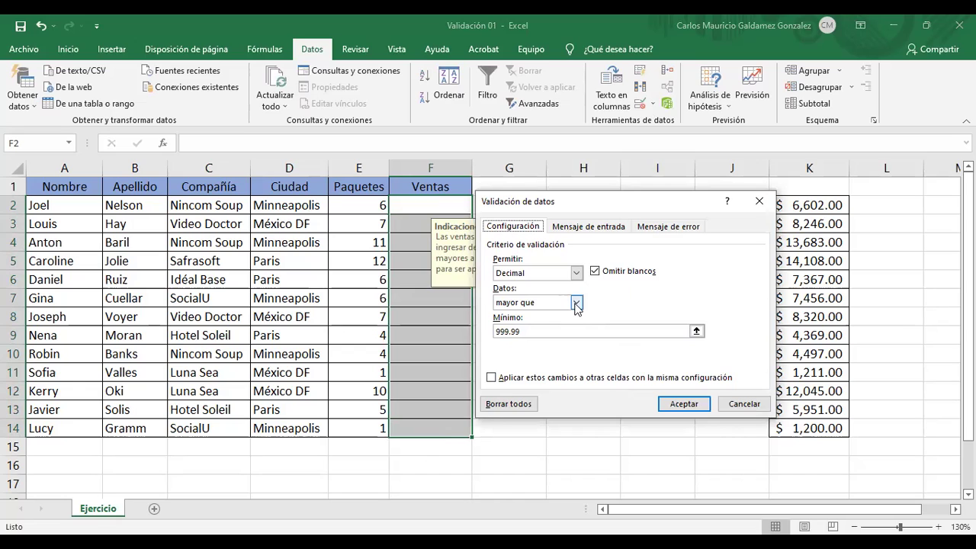
left_click(738, 406)
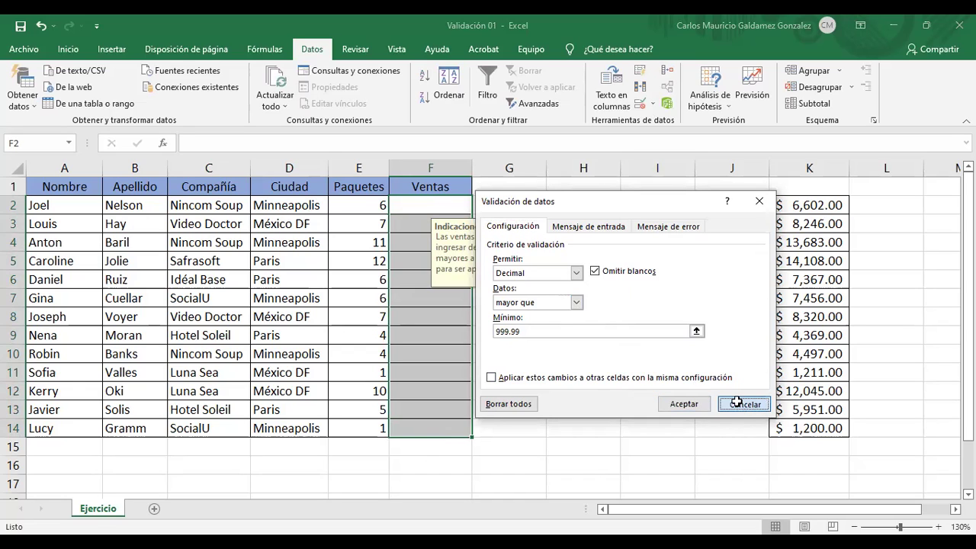
Step: Retry 999.99 in F2 against the validation rule, and replace it with 1000
left_click(420, 202)
type("999.99")
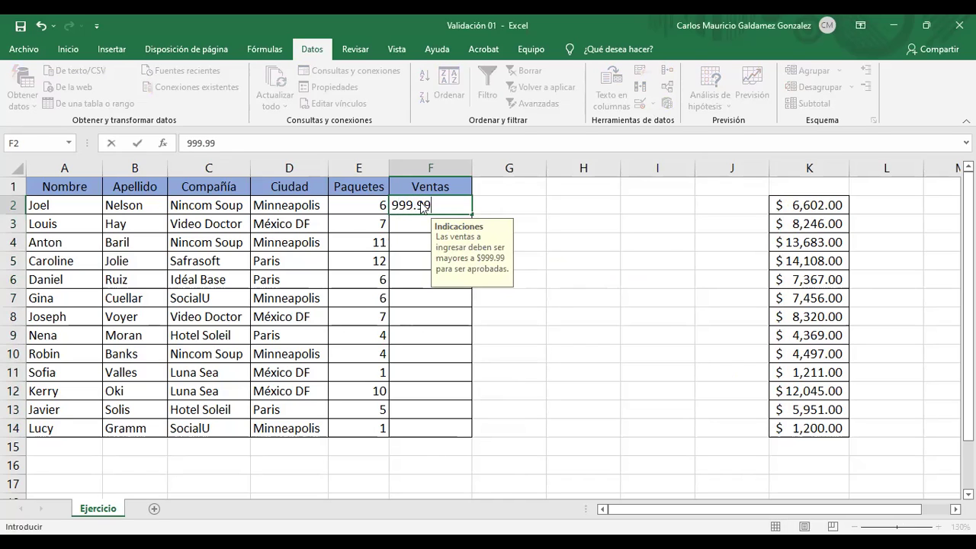
key("Return")
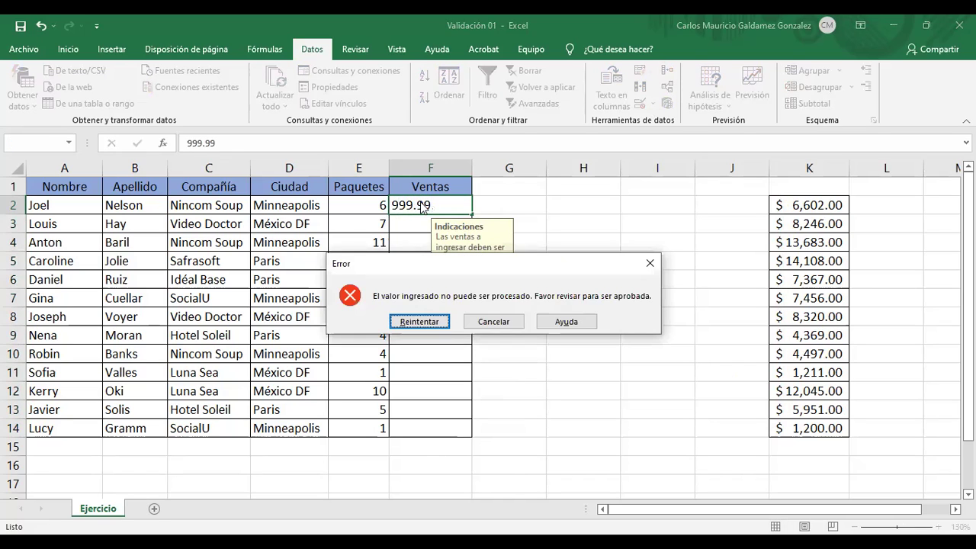
key("Return")
type("1000")
key("Return")
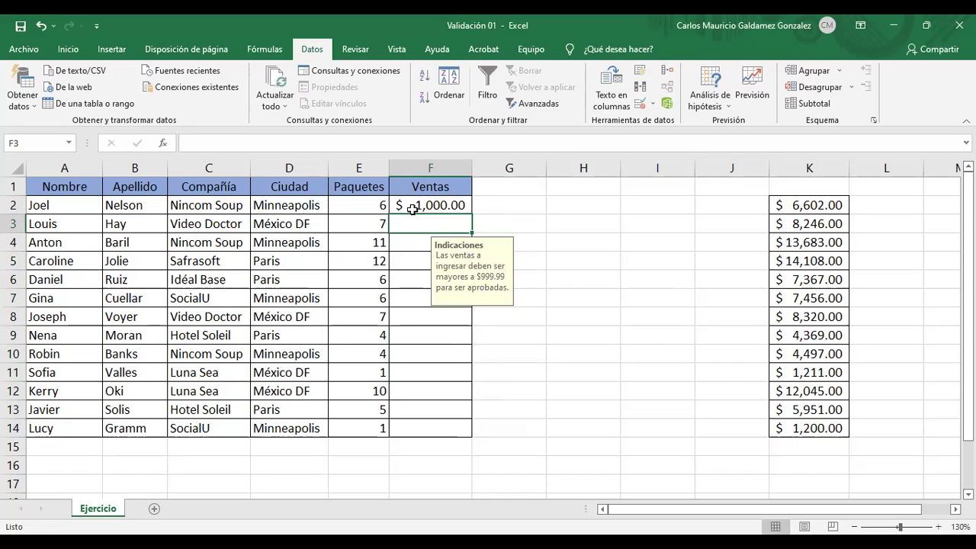
Step: Add the column header Estatus in G1
left_click(501, 189)
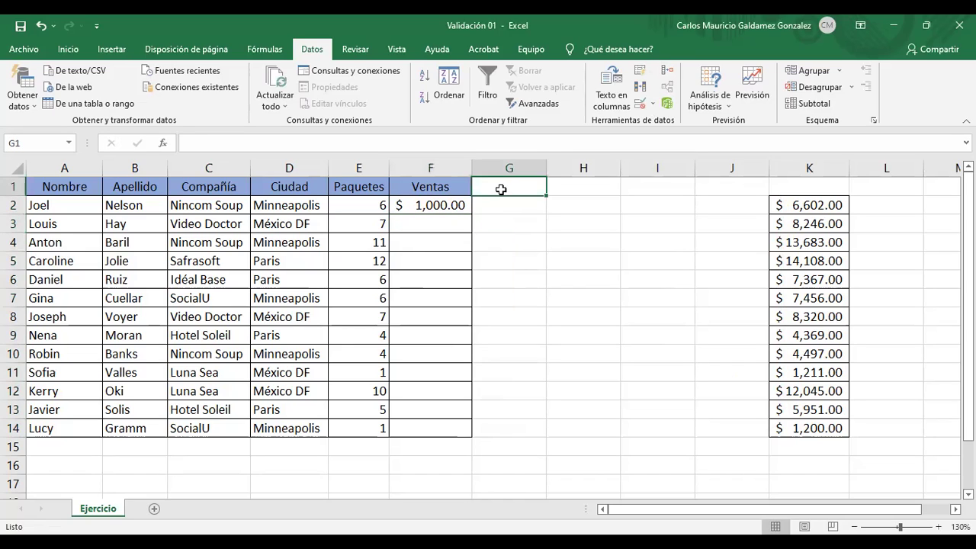
type("Estatus")
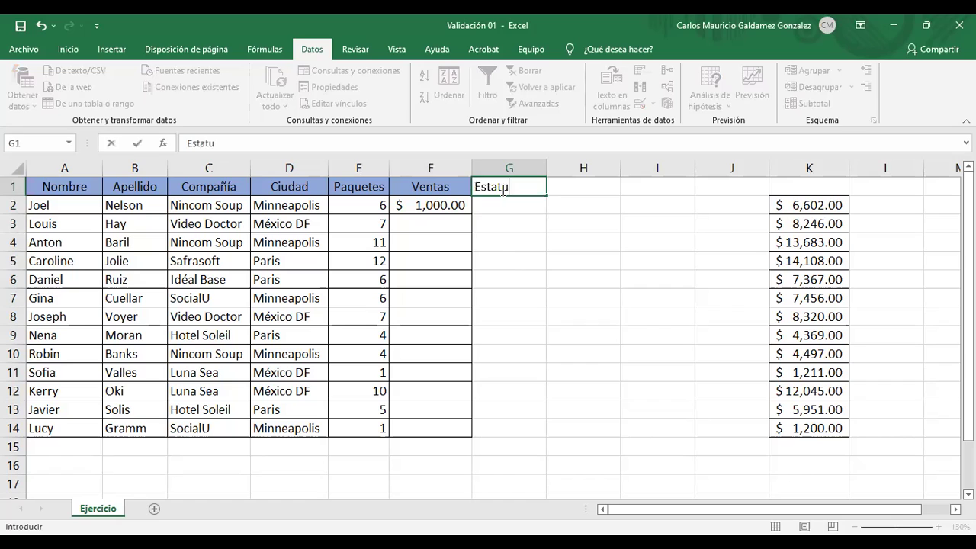
key("Return")
Step: Enter the formula =SI(F2>999.99;"Aprobada";"") in G2
type("=")
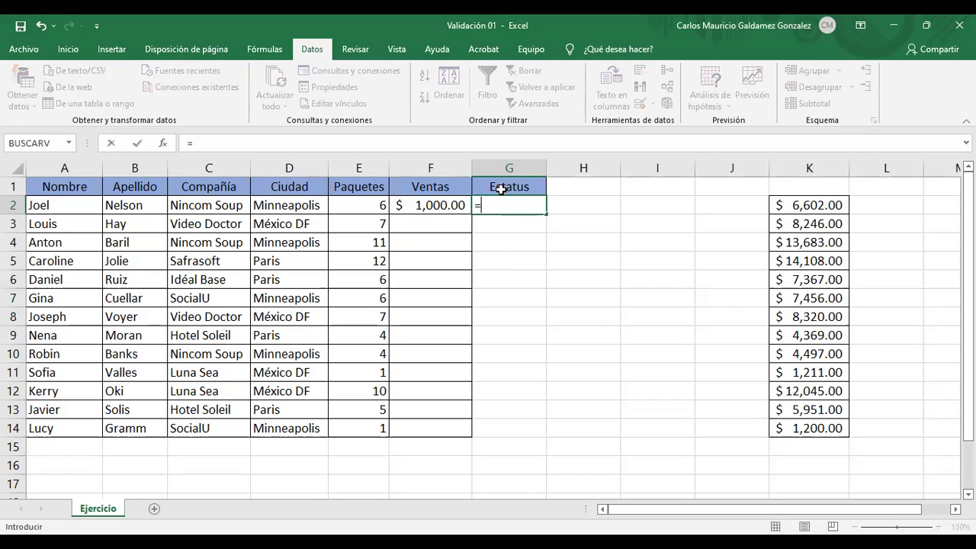
type("si(")
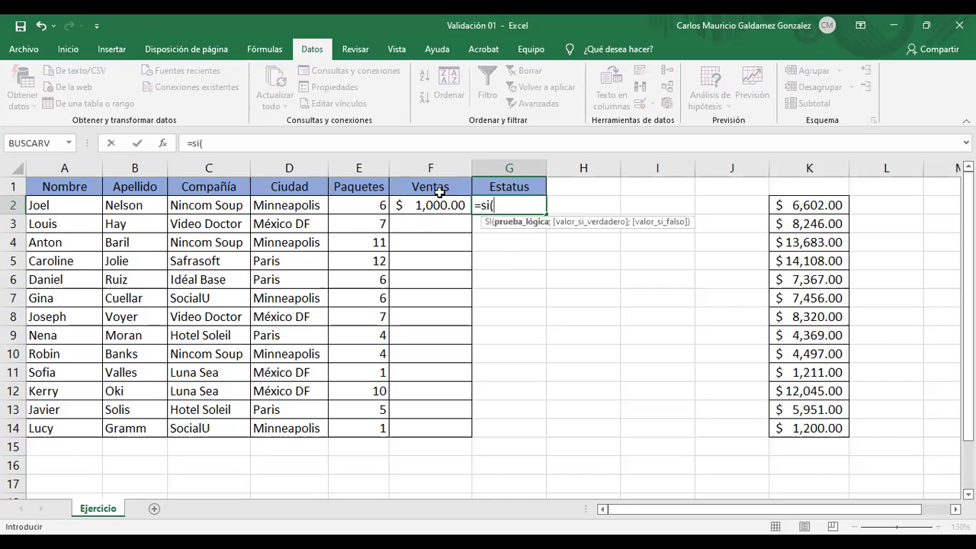
left_click(427, 206)
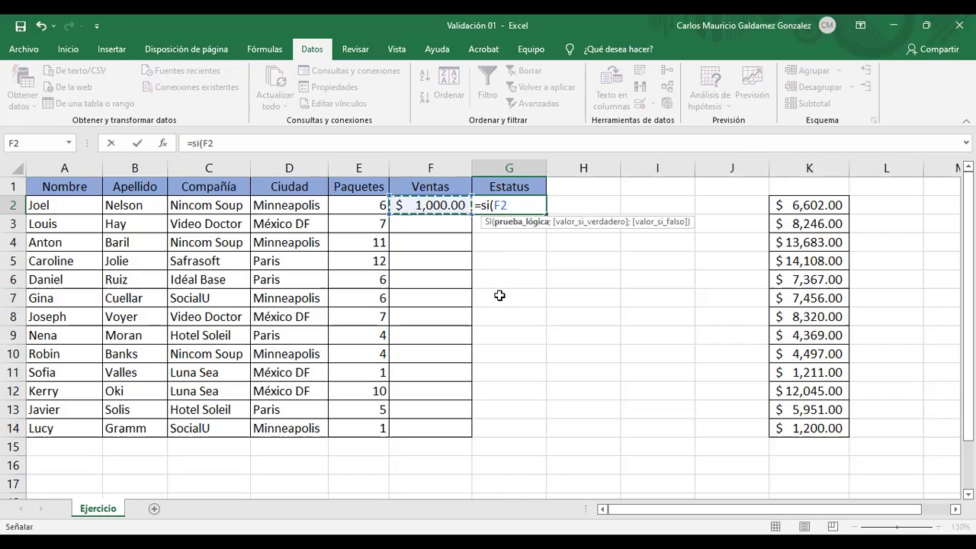
type("<")
key("BackSpace")
type(">=")
key("BackSpace")
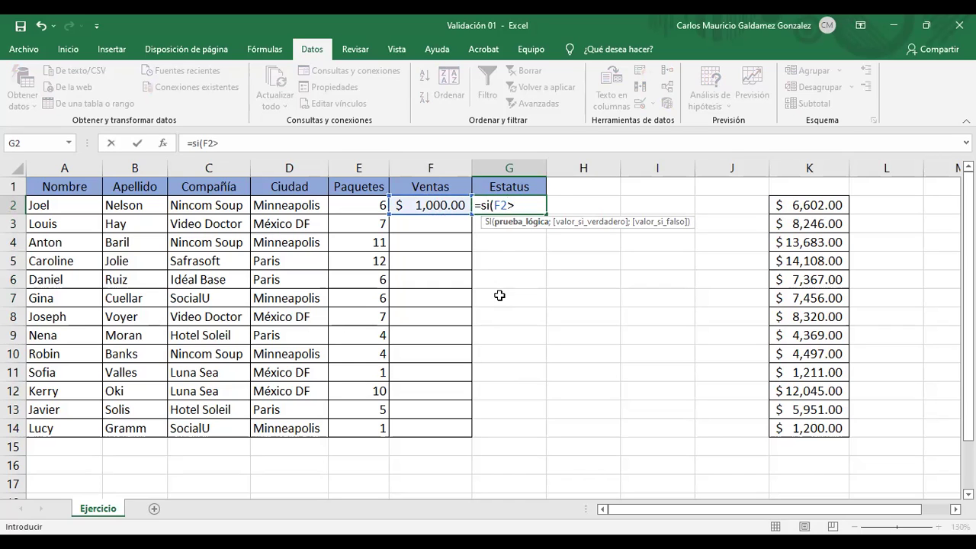
type("999.99;\"")
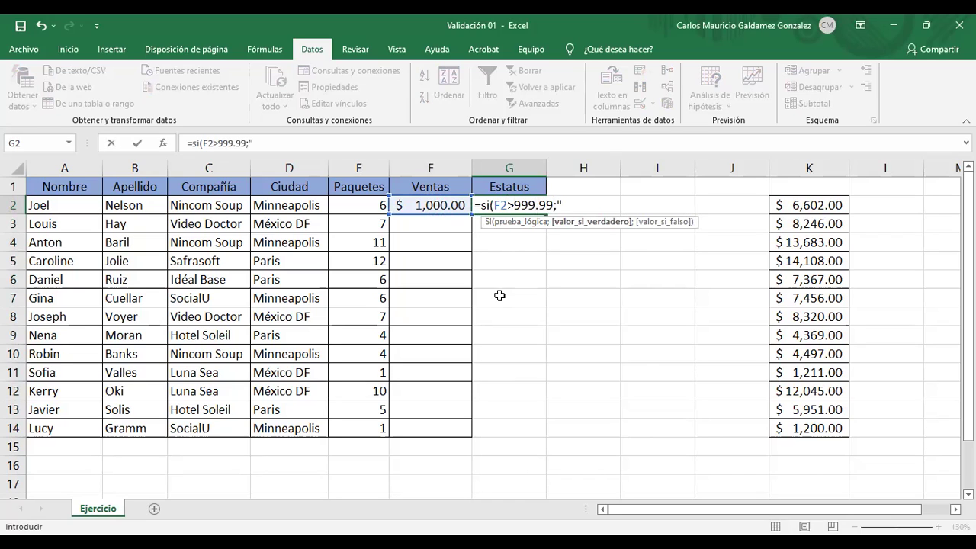
type("Aprobada\"")
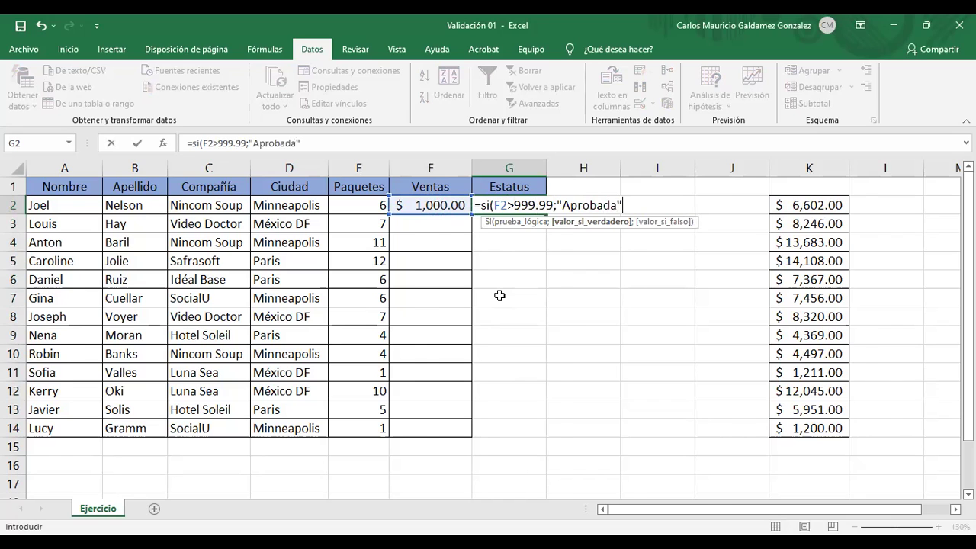
type(";")
key("Left")
key("Right")
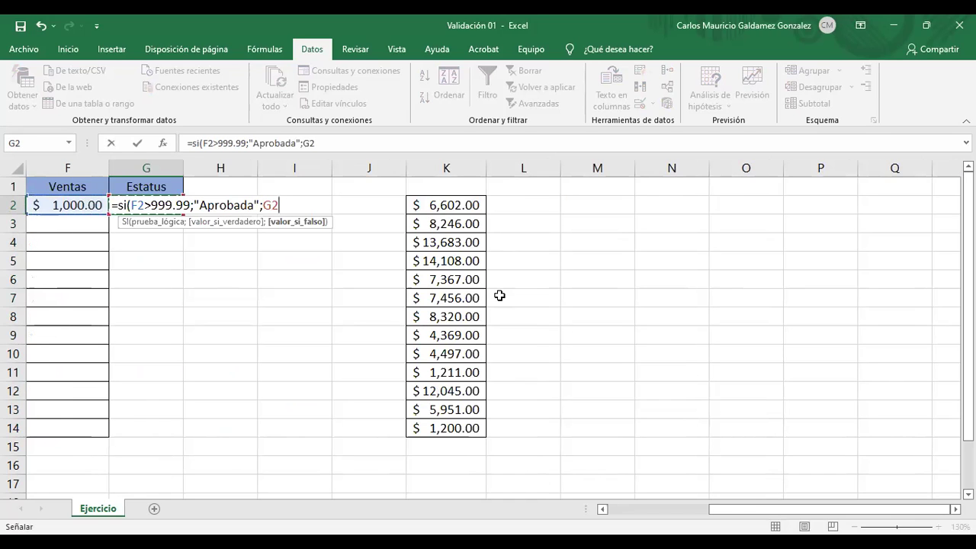
key("BackSpace")
key("BackSpace")
key("BackSpace")
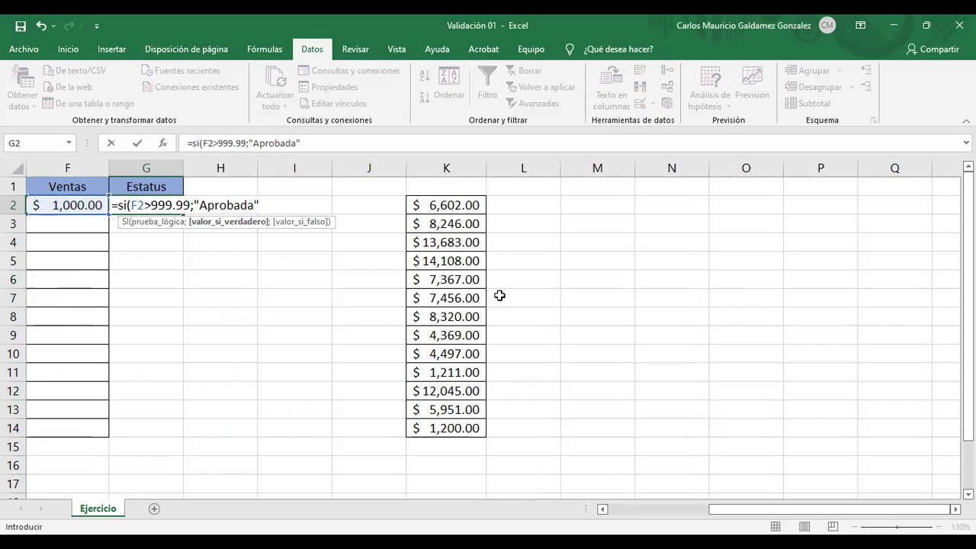
type(";\"Aprobada\";\"")
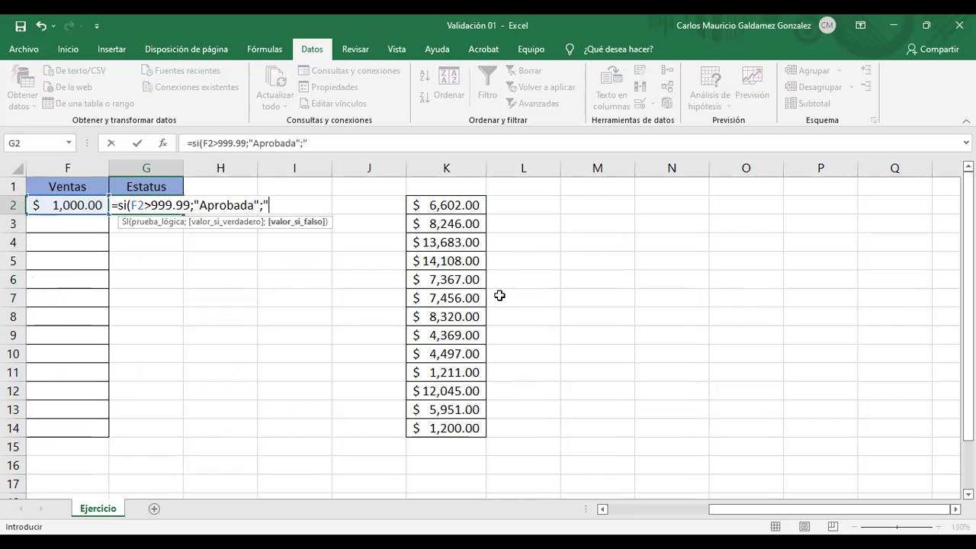
type("\")")
key("Return")
Step: Fill the Estatus formula from G2 down to G14 and apply all borders to the range
key("Up")
left_click_drag(184, 215, 183, 438)
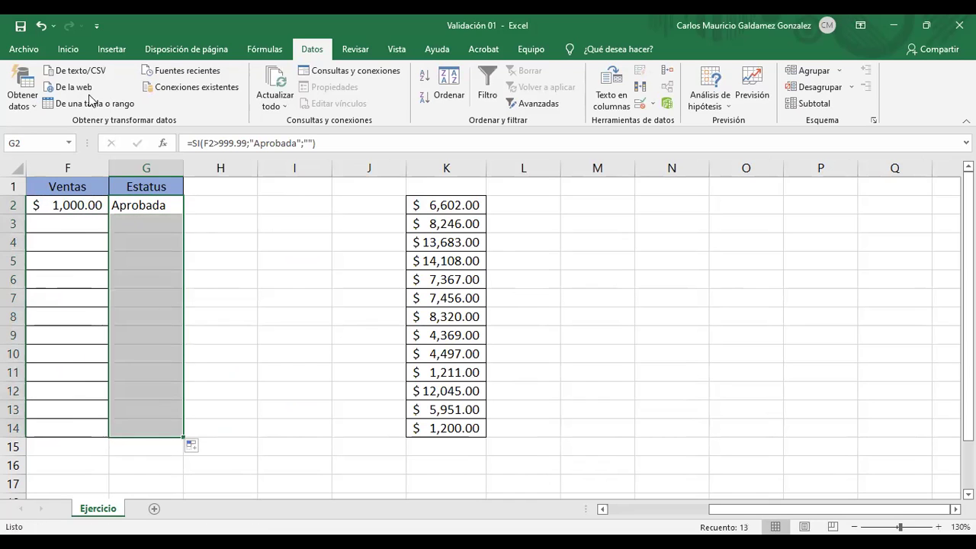
left_click(67, 49)
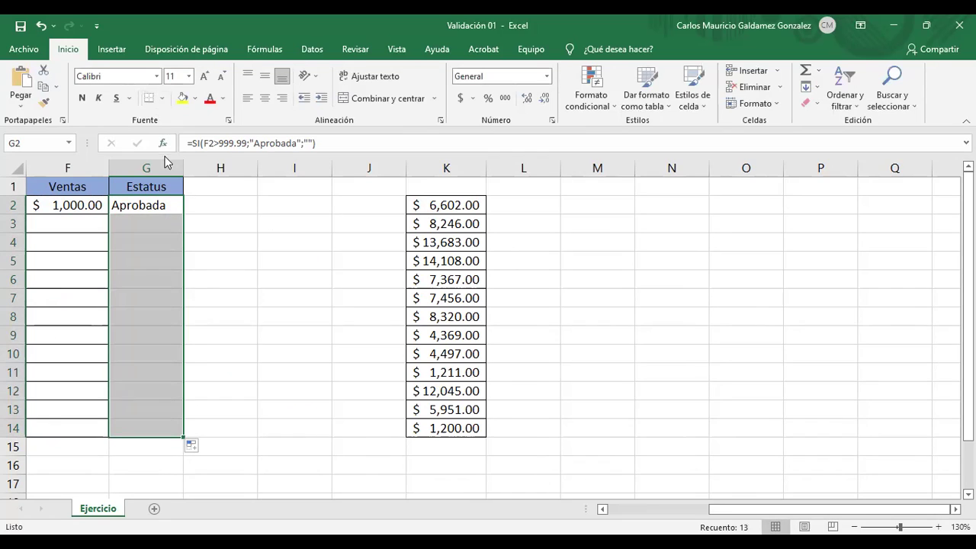
left_click(164, 99)
left_click(173, 224)
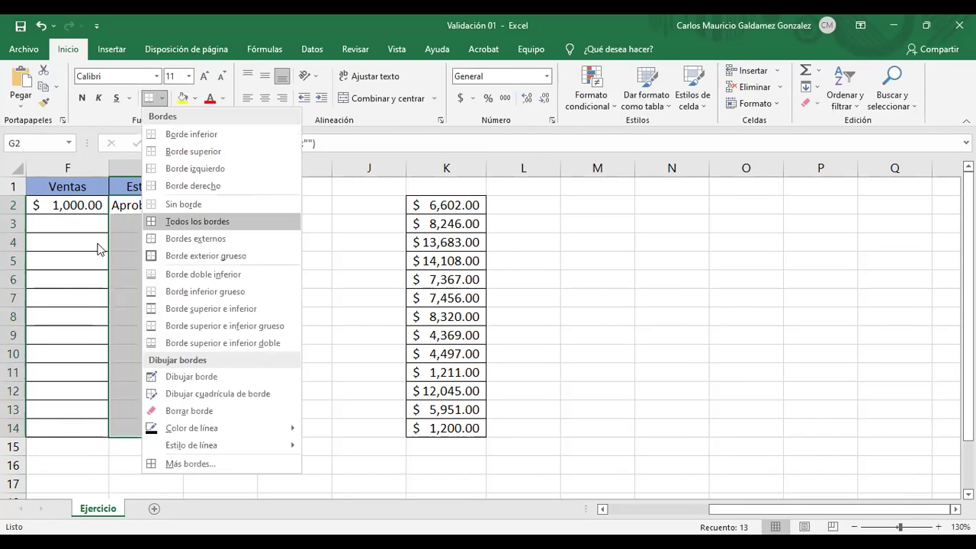
Step: Enter 8246 in Ventas cell F3 to test the Estatus formula
left_click(67, 223)
left_click(693, 509)
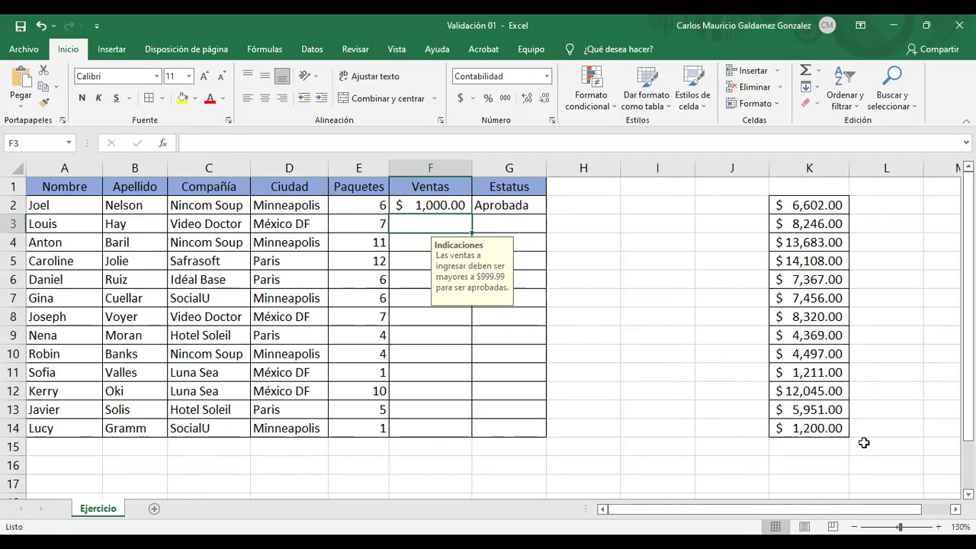
type("8246")
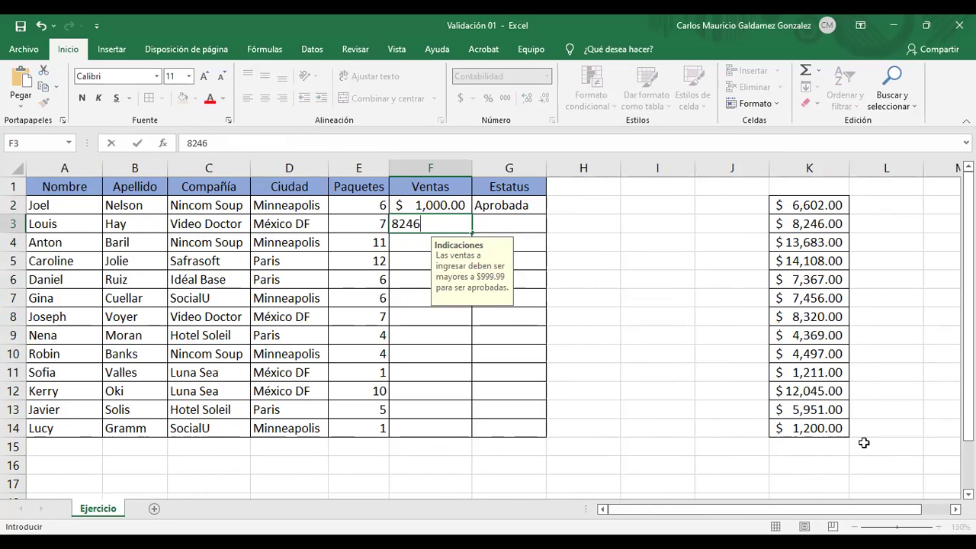
key("Return")
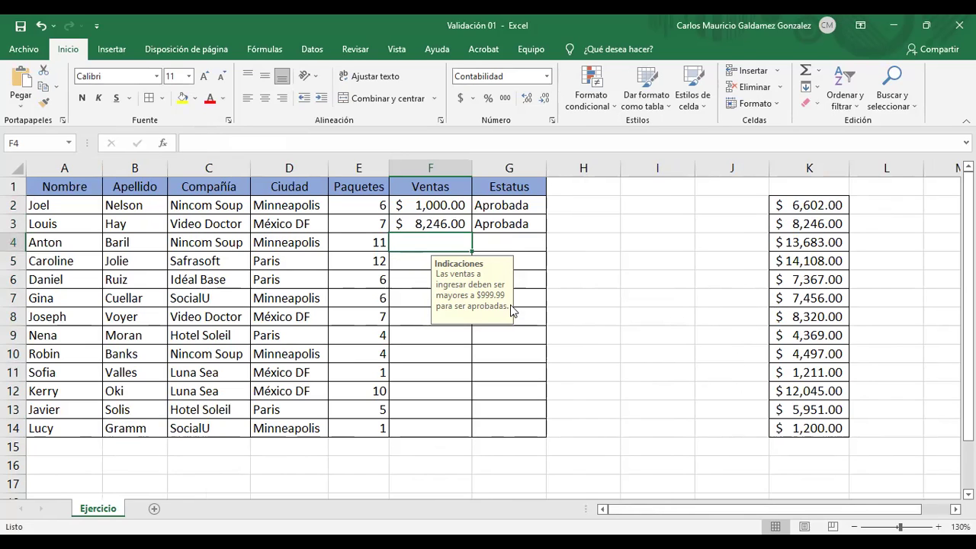
Step: Test the validation in F4 by trying to enter 600, retry it once, and cancel the entry
type("600")
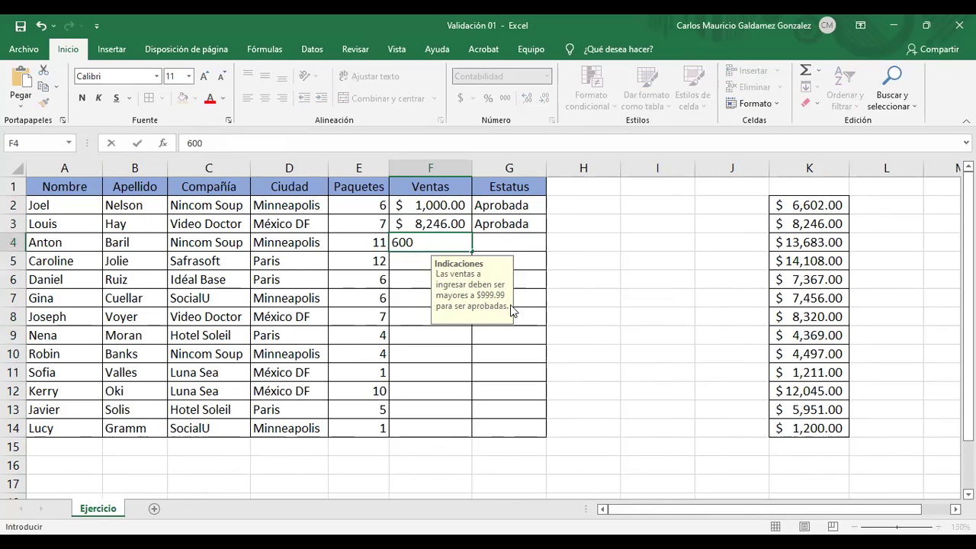
key("Return")
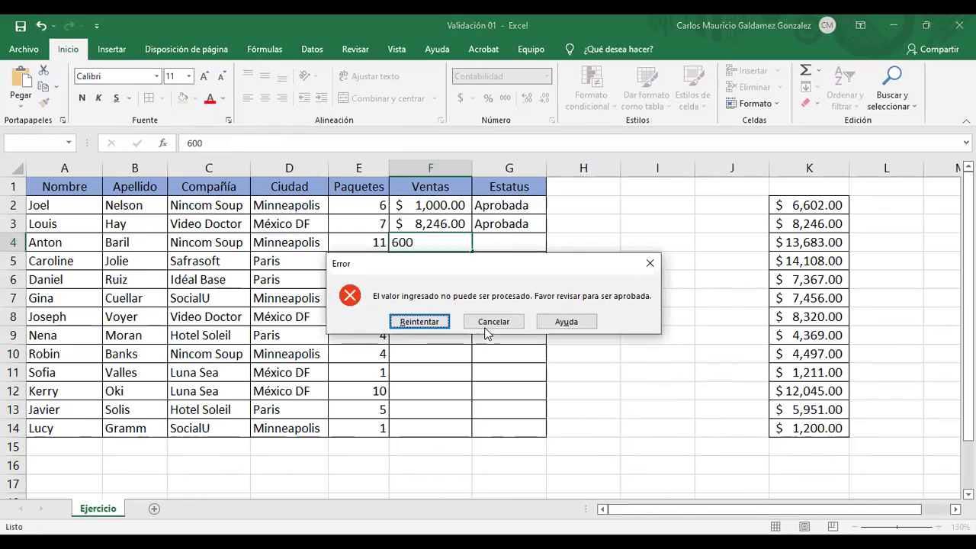
left_click(419, 322)
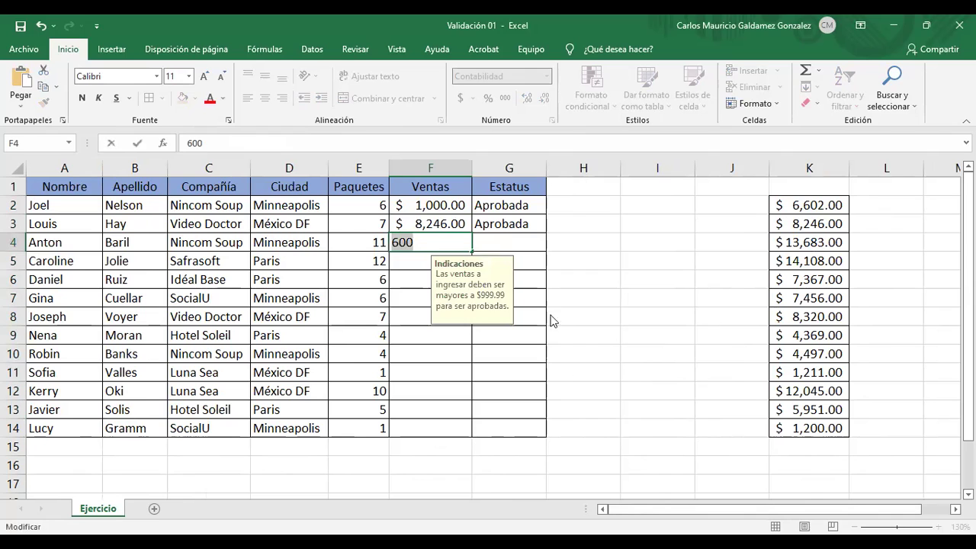
key("Return")
left_click(492, 322)
Step: Copy the sales amounts in K2:K14 into the Ventas column starting at F2
left_click_drag(809, 206, 824, 425)
key("ctrl+c")
left_click(421, 211)
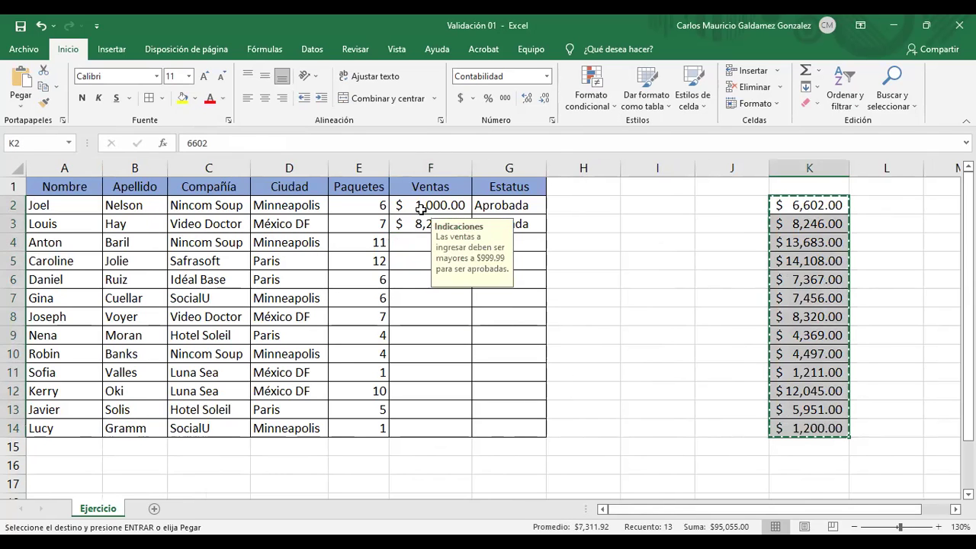
key("ctrl+v")
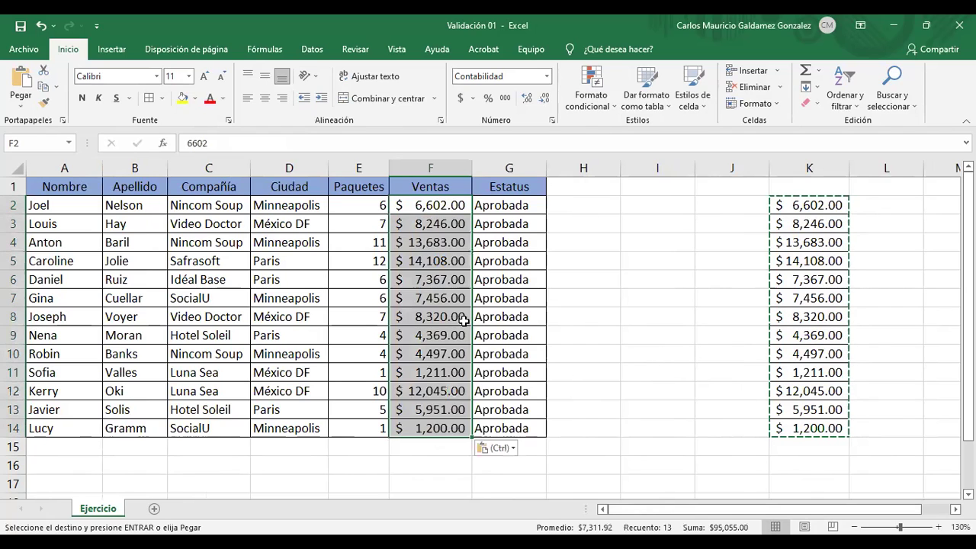
Step: Delete column K, which holds the source sales amounts
left_click(625, 310)
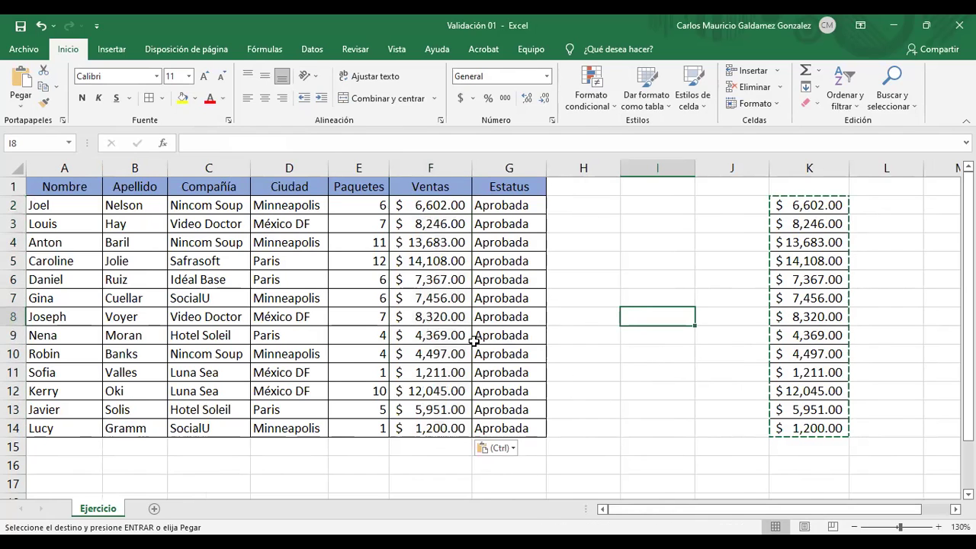
left_click(805, 205)
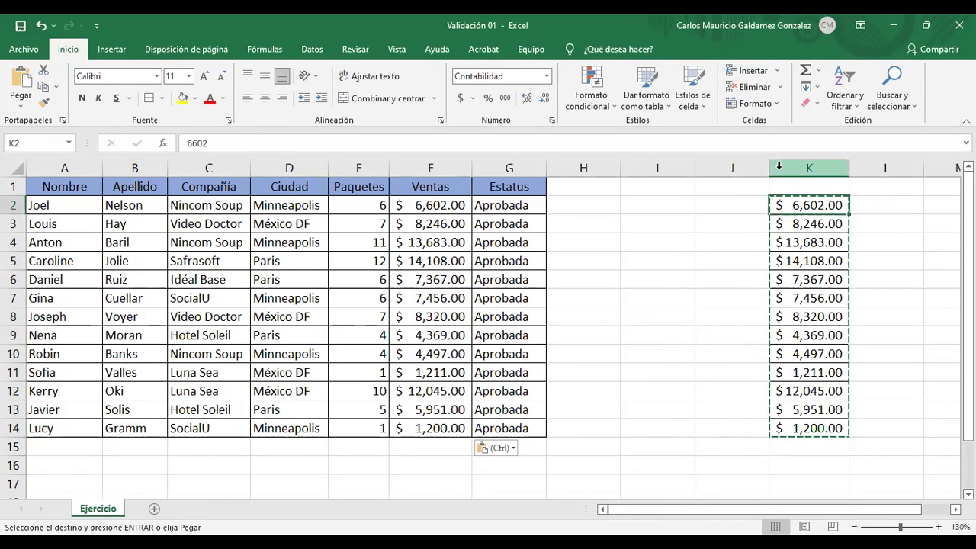
right_click(778, 168)
left_click(813, 285)
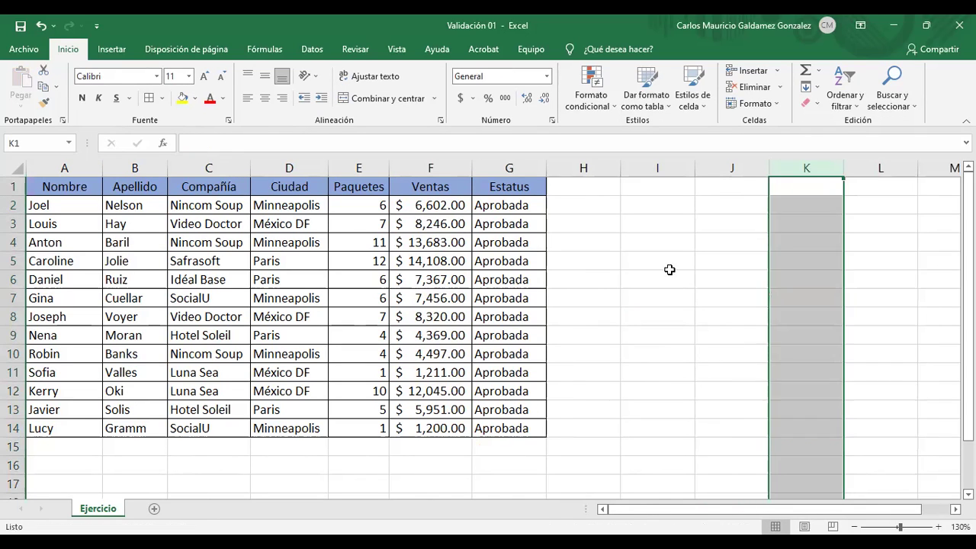
left_click(656, 273)
Step: Review the Estatus formula in G2 against the Ventas amounts in F2:F14
left_click(488, 208)
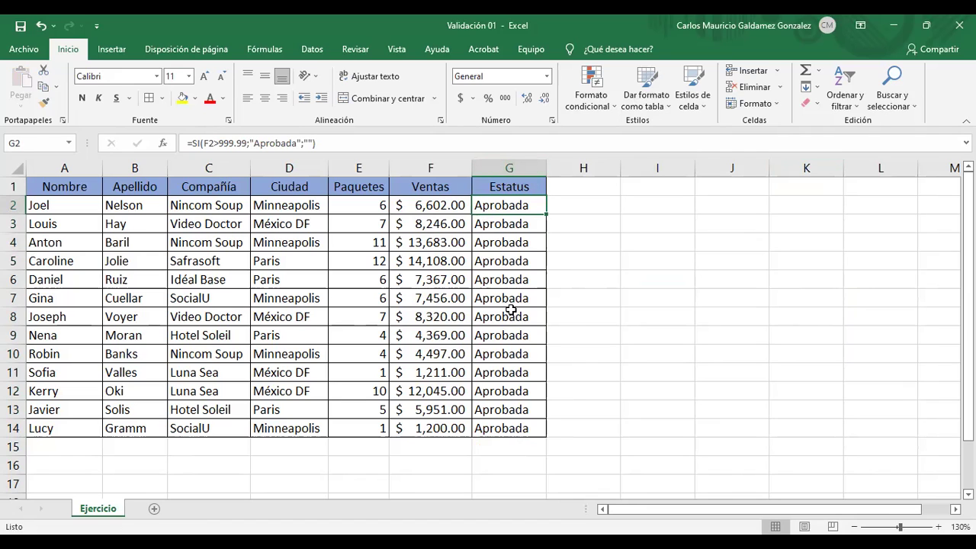
left_click_drag(423, 206, 421, 428)
left_click(421, 428)
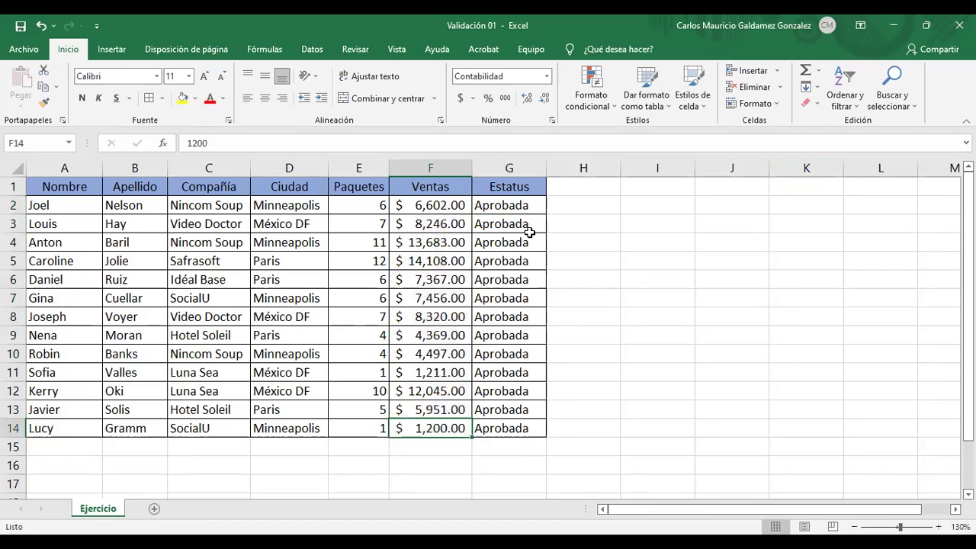
left_click(514, 208)
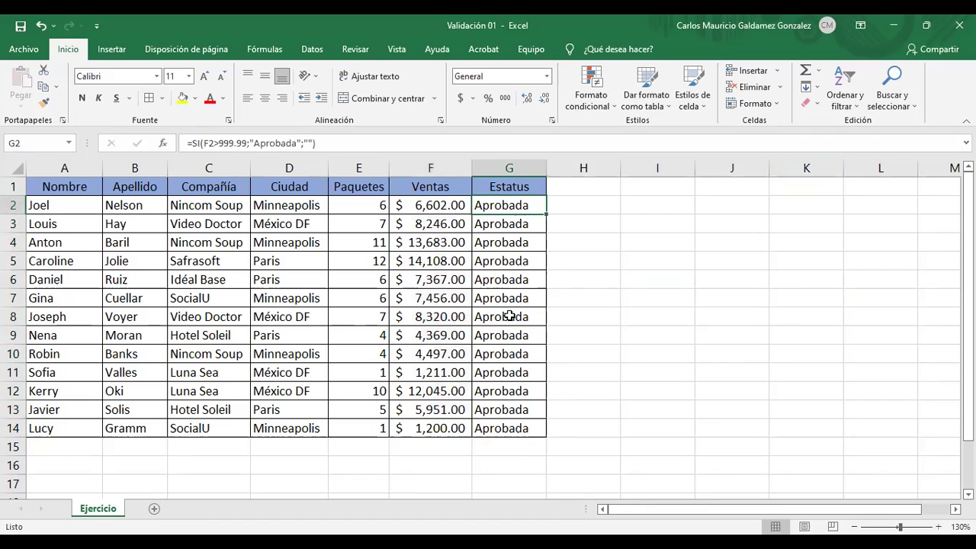
Step: Fill the Ventas header cell F1 with yellow
left_click(413, 212)
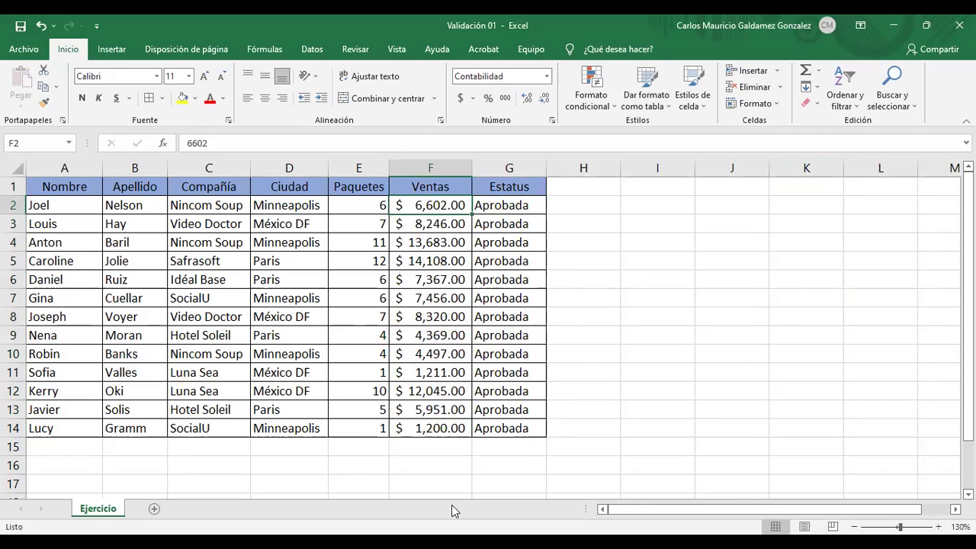
left_click(422, 187)
left_click(182, 97)
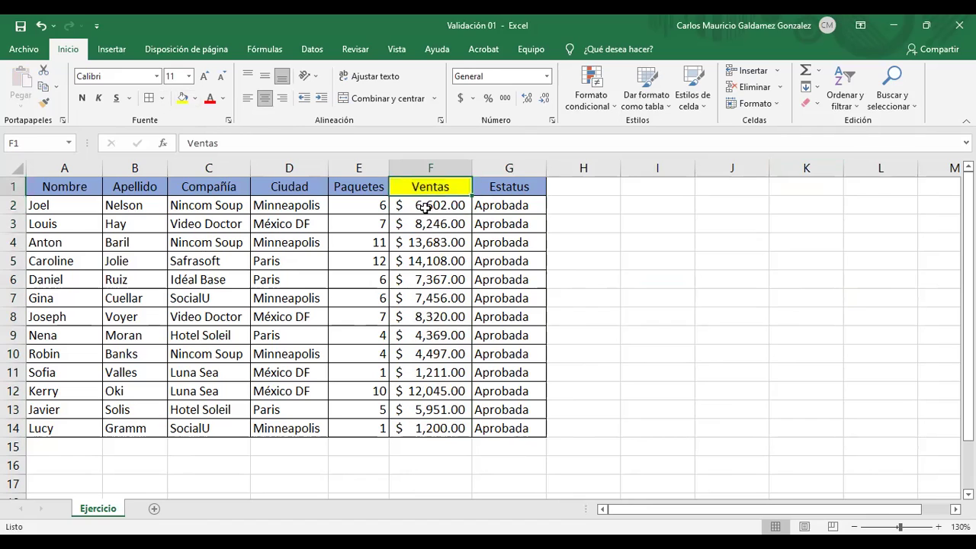
Step: View the data validation criteria for the Ventas range F2:F14 and close the dialog without changes
left_click(425, 207)
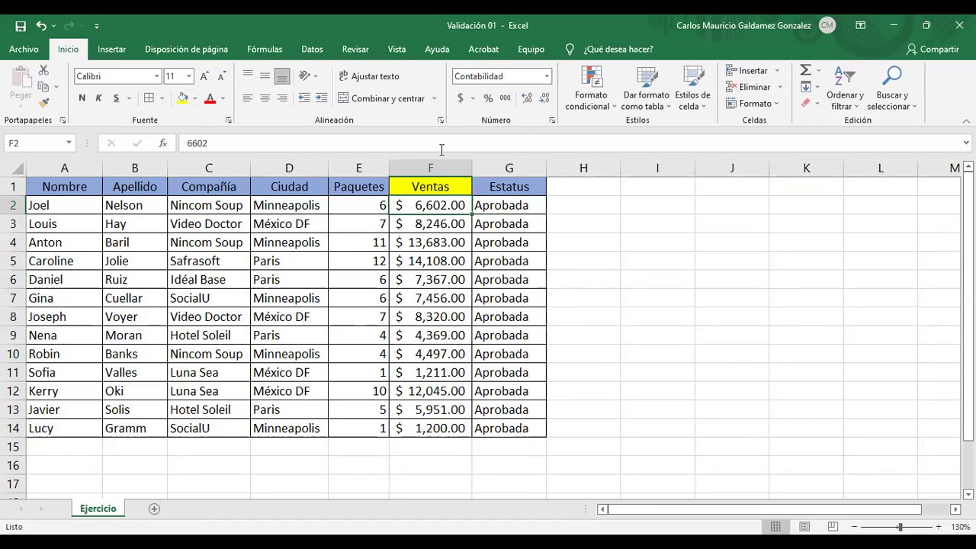
key("ctrl+shift+Down")
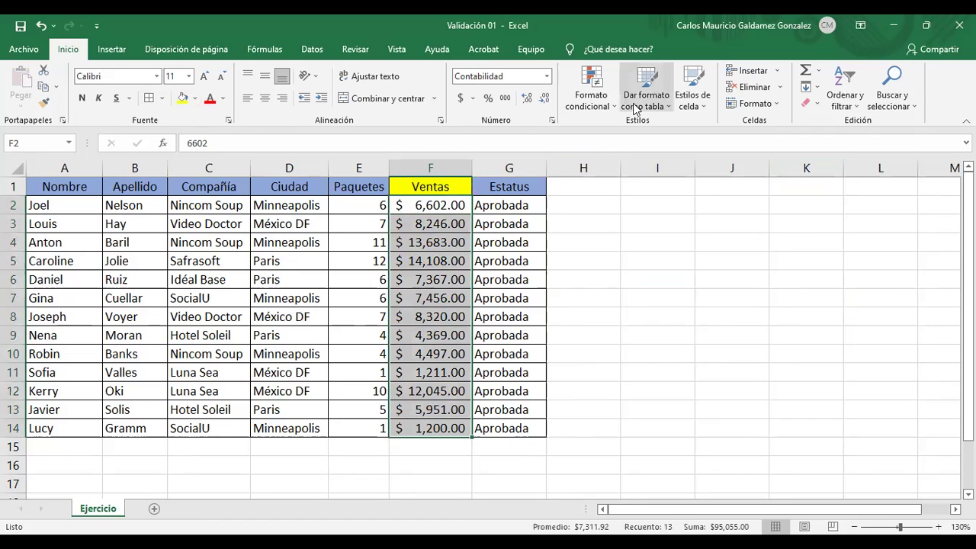
left_click(309, 54)
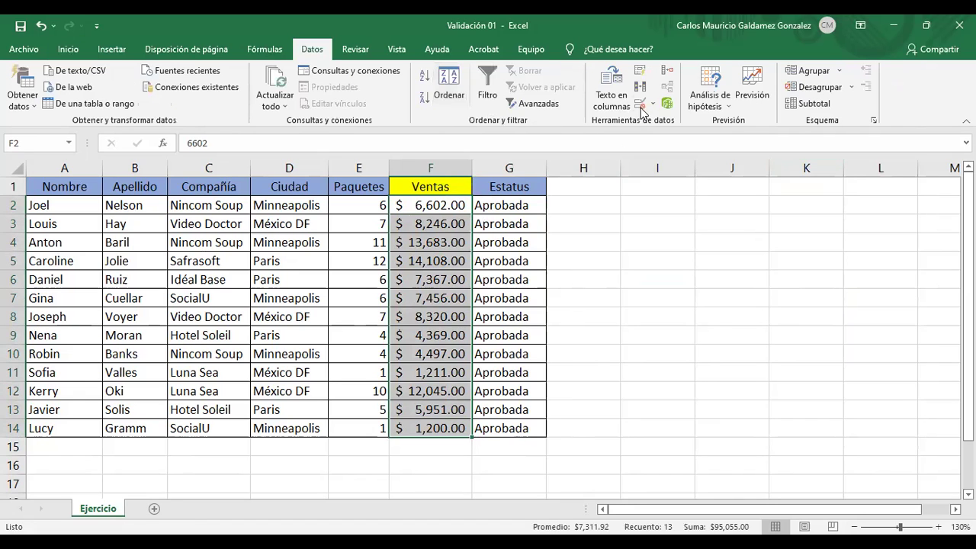
key("alt+d")
key("l")
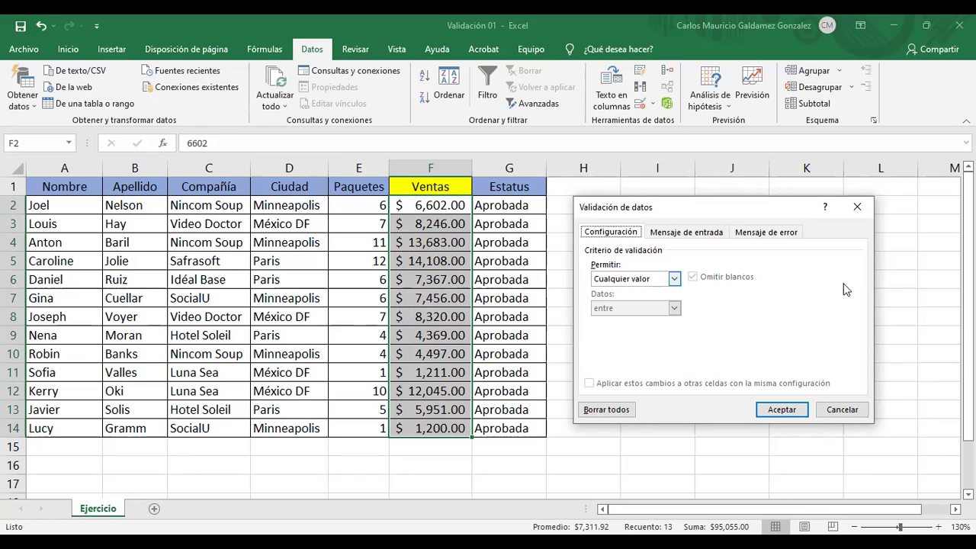
left_click(857, 208)
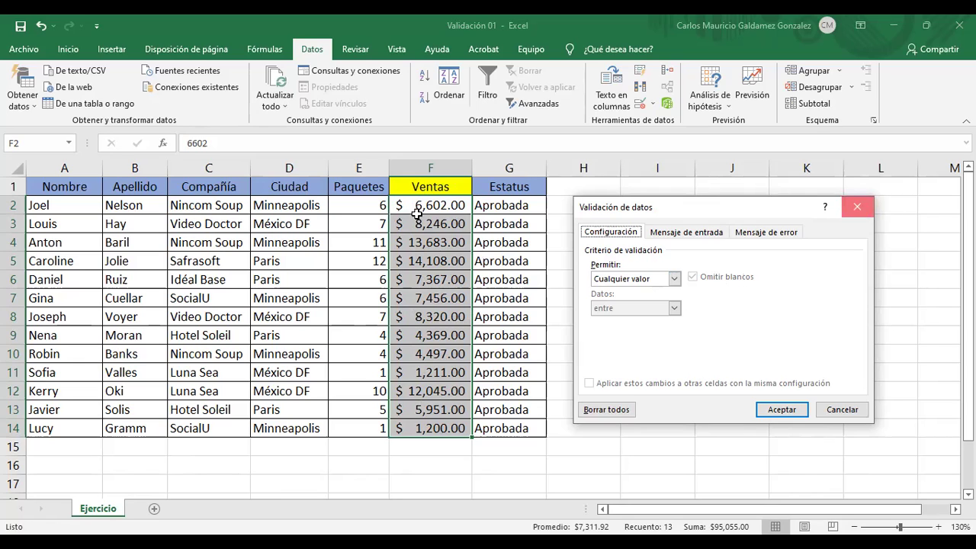
Step: Examine the input message and error message settings in the data validation of cell F2
mouse_move(421, 209)
left_mouse_down()
mouse_move(424, 259)
mouse_move(425, 206)
left_mouse_up()
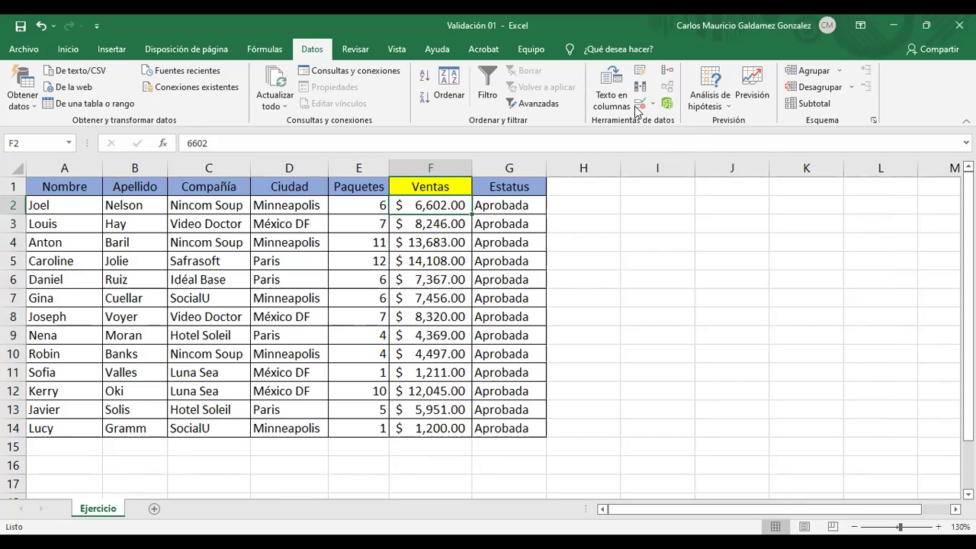
key("alt+a")
key("v")
key("v")
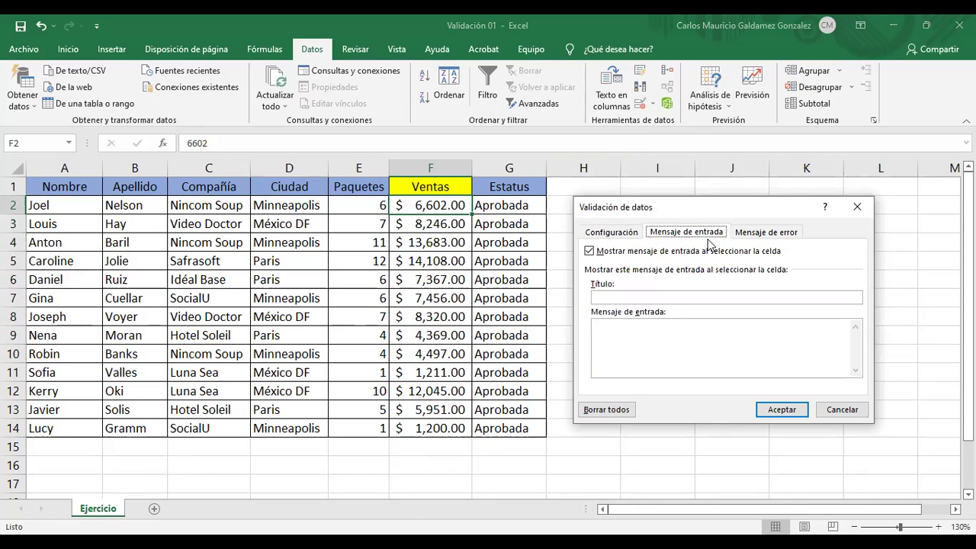
left_click(763, 232)
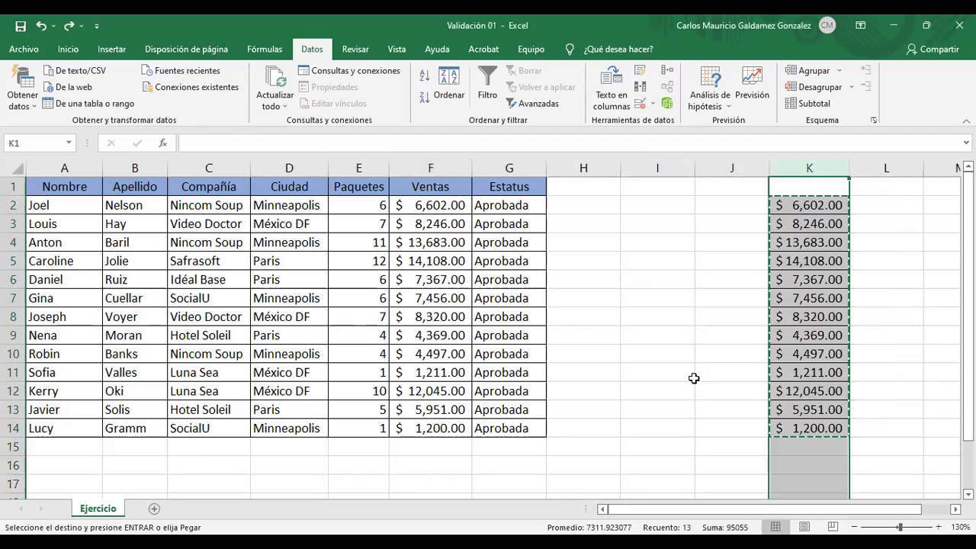
Step: Undo the recent changes back to before the sales amounts were pasted into the Ventas column
left_click(660, 315)
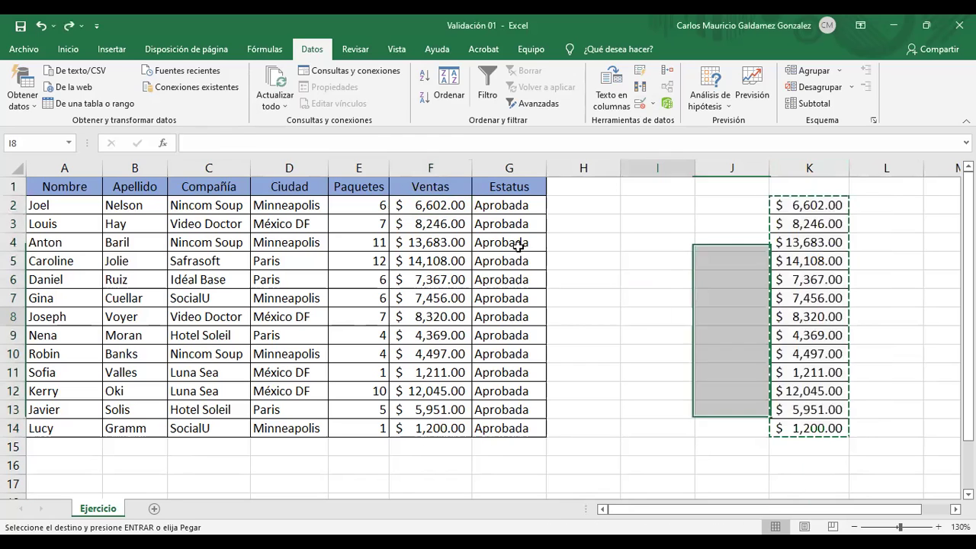
left_click(448, 206)
key("ctrl+v")
left_click(406, 255)
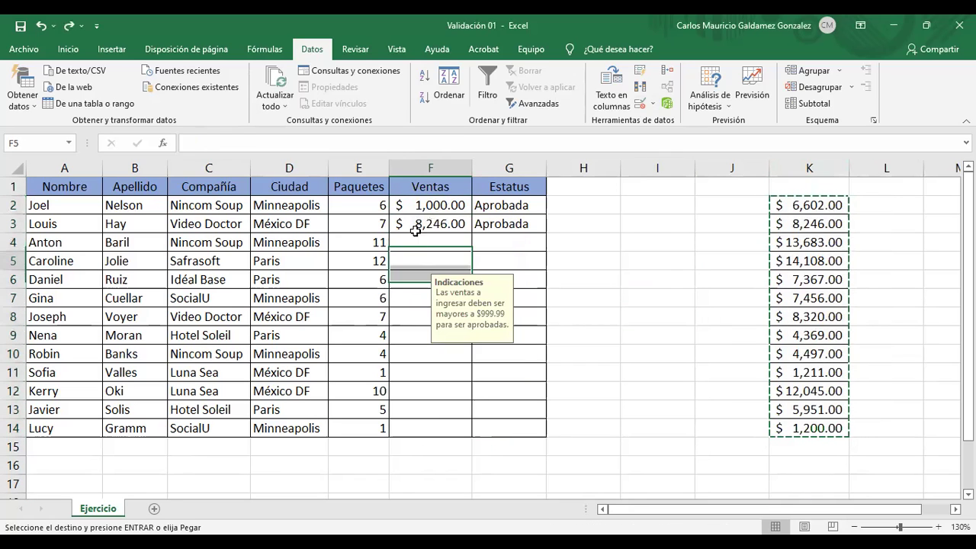
Step: Examine the input message, validation criteria and allowed value types in the data validation of Ventas cell F2
left_click(439, 209)
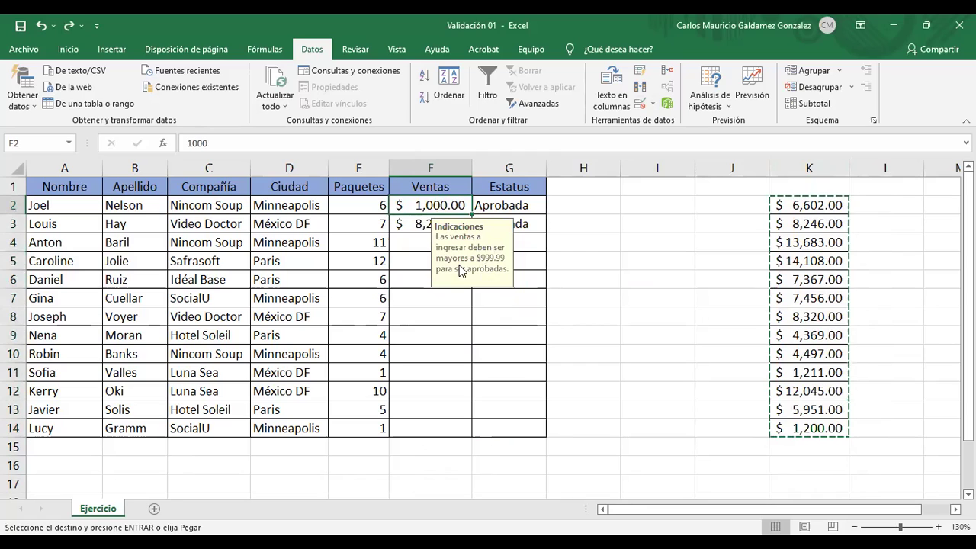
left_click(640, 105)
left_click(697, 232)
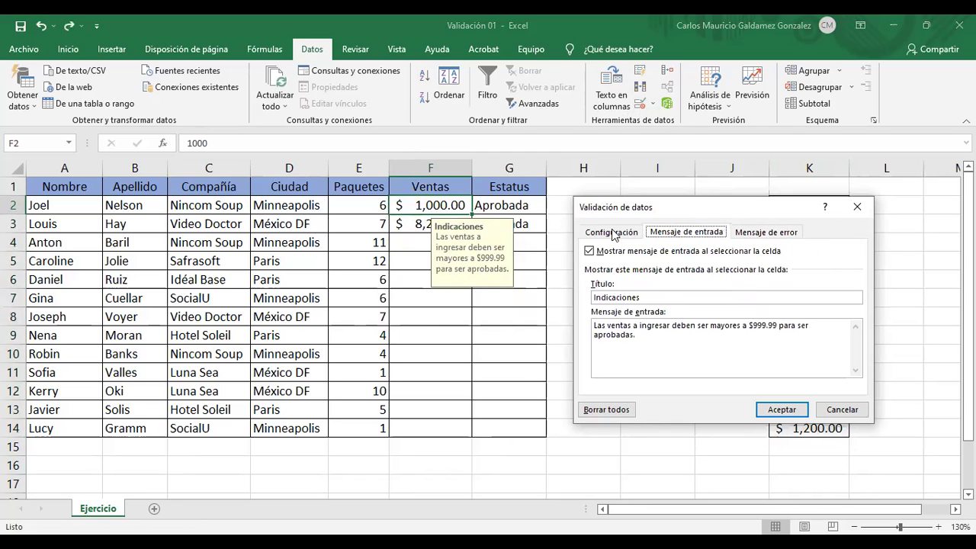
left_click(614, 233)
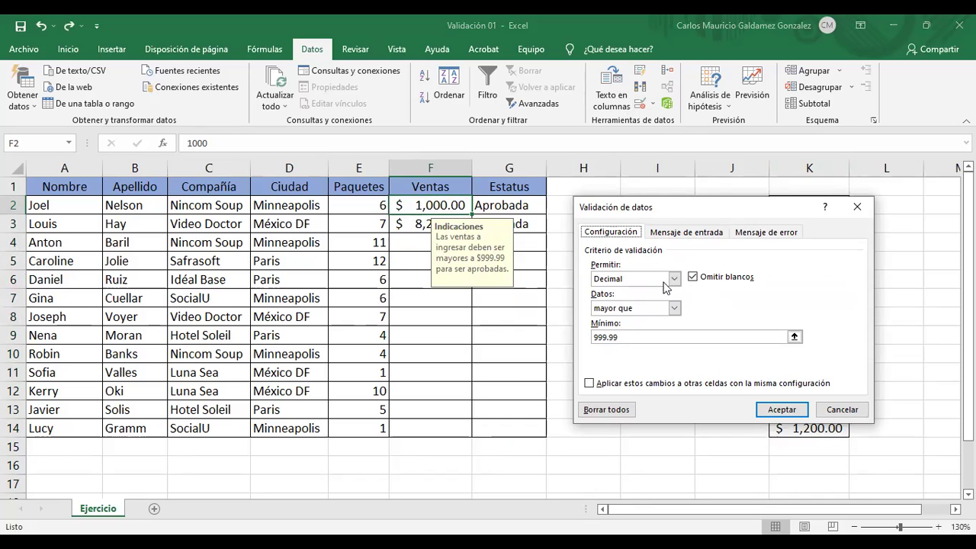
left_click(674, 279)
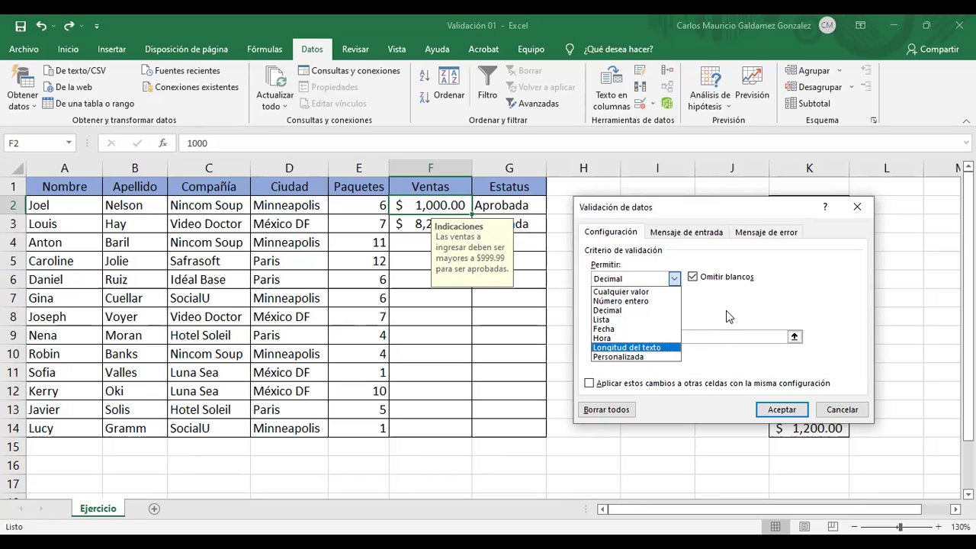
left_click(691, 234)
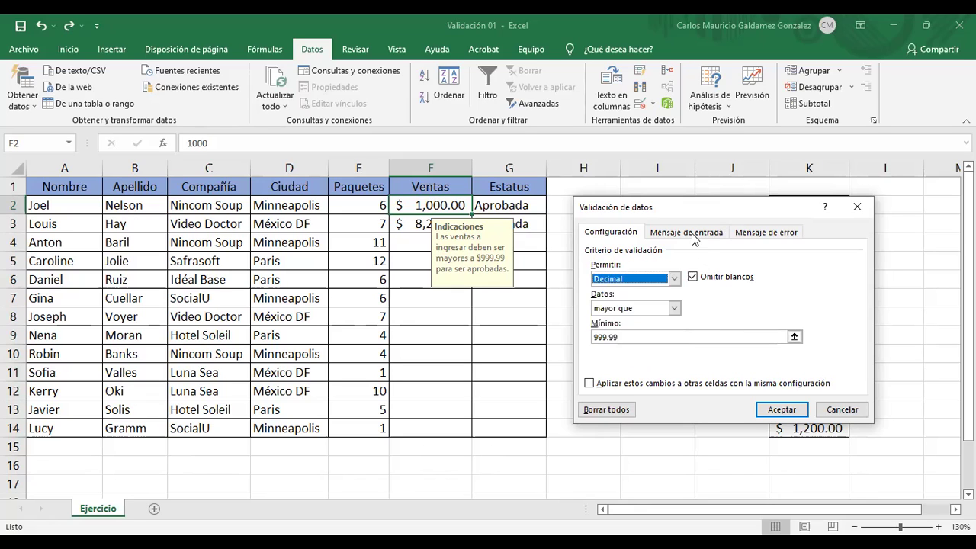
left_click(694, 237)
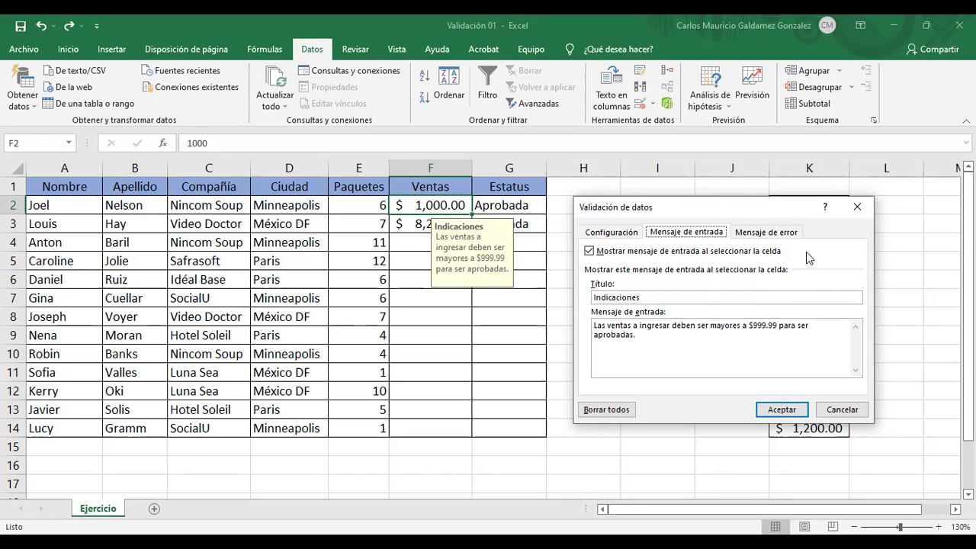
Step: Review the error message and its alert styles, leave the style at Alto, and cancel the validation dialog
left_click(776, 233)
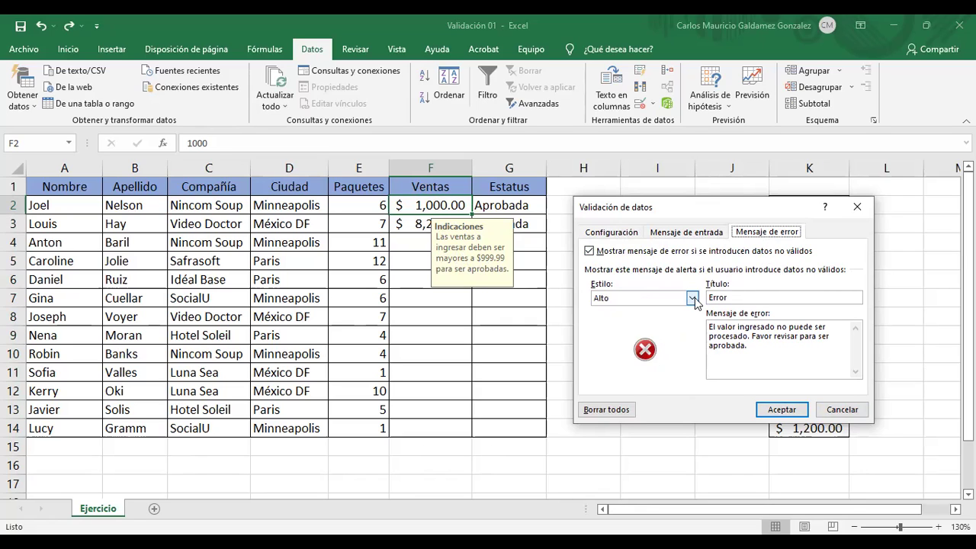
left_click(693, 299)
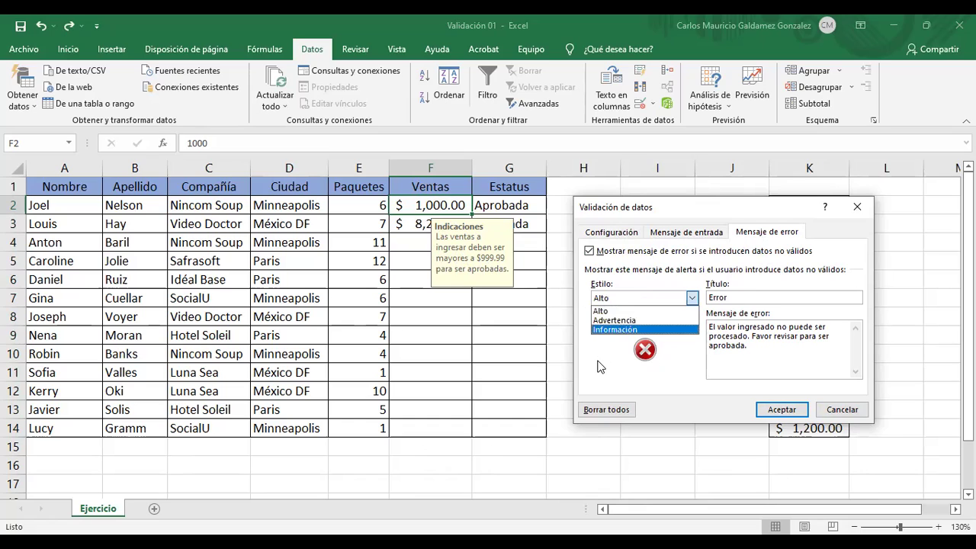
left_click(662, 312)
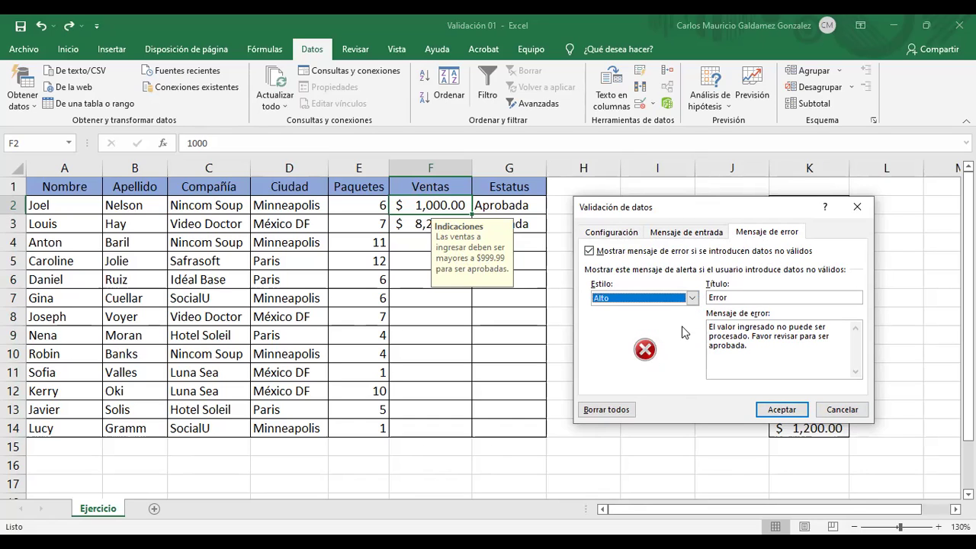
left_click(837, 411)
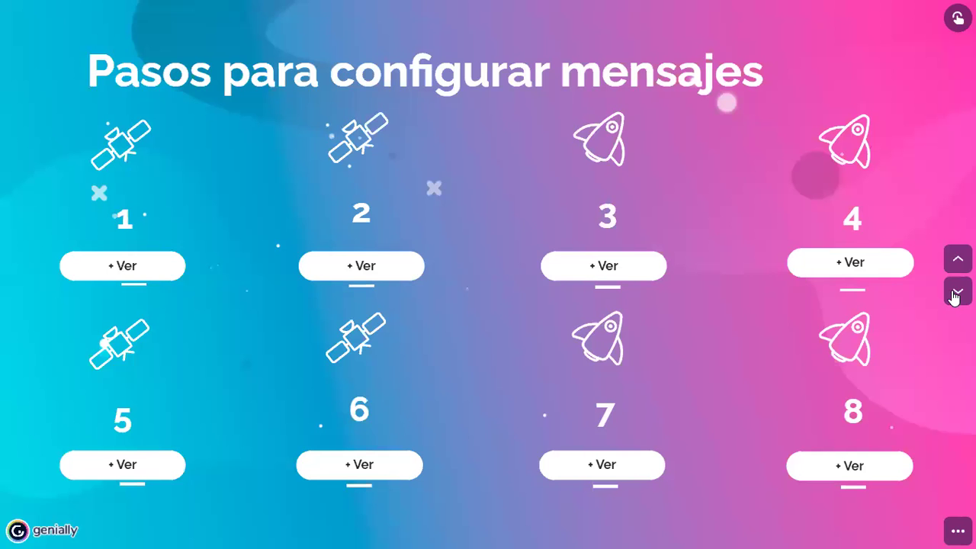
left_click(957, 293)
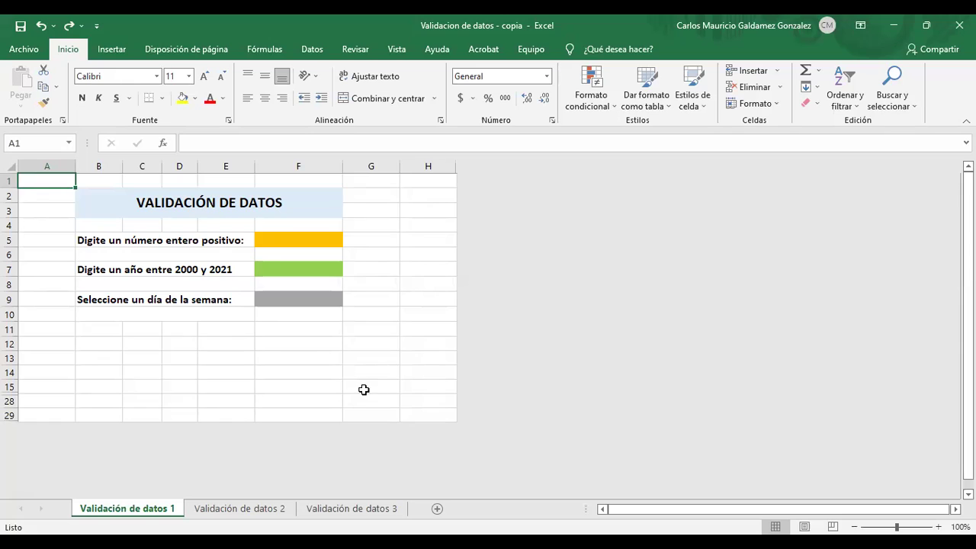
Step: In the Validacion de datos - copia workbook, examine the validation criteria of the positive integer cell F5 and close the dialog
scroll(363, 390, "up", 2, "ctrl")
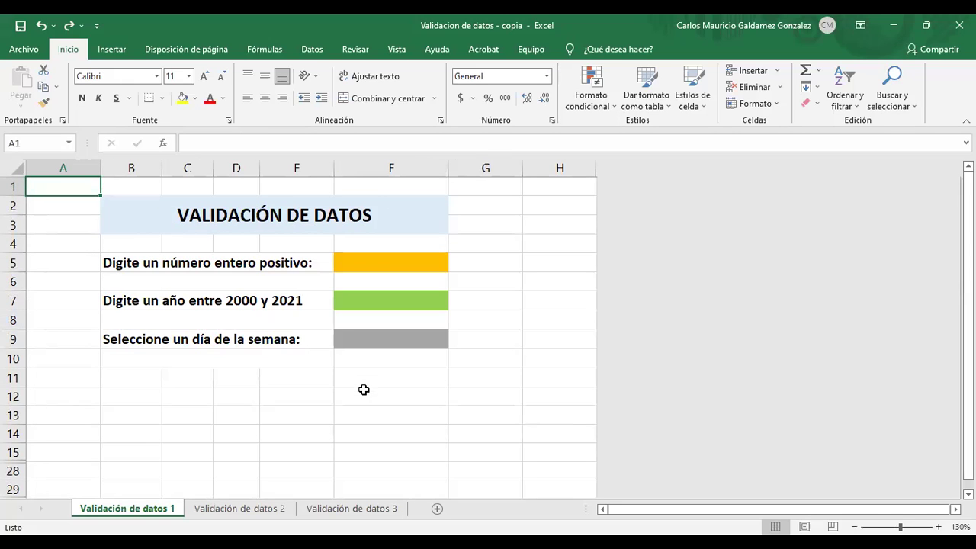
left_click(499, 263)
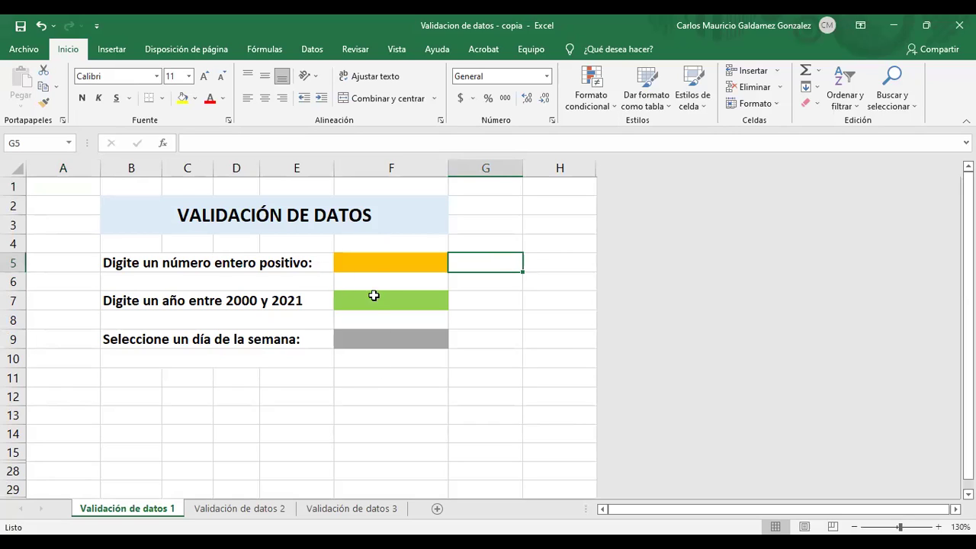
left_click(384, 262)
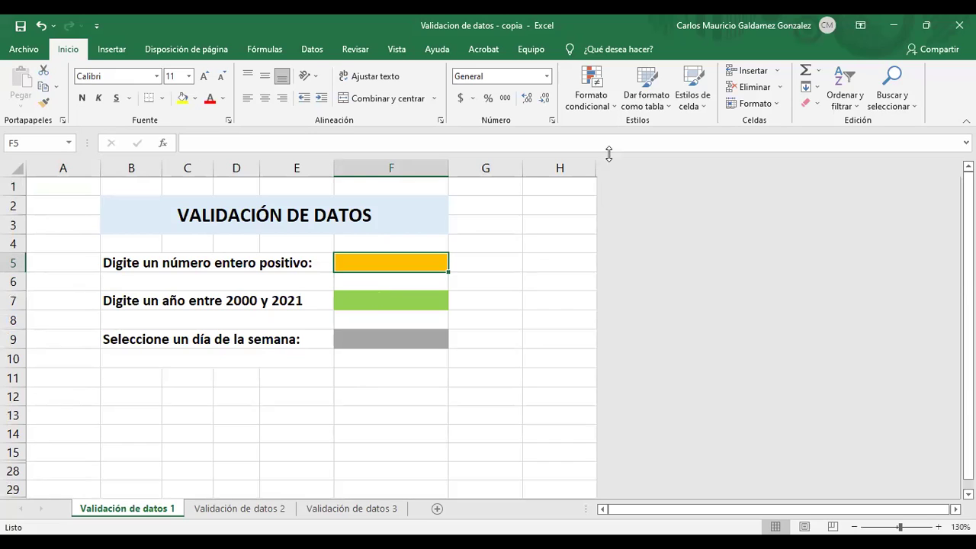
left_click(312, 49)
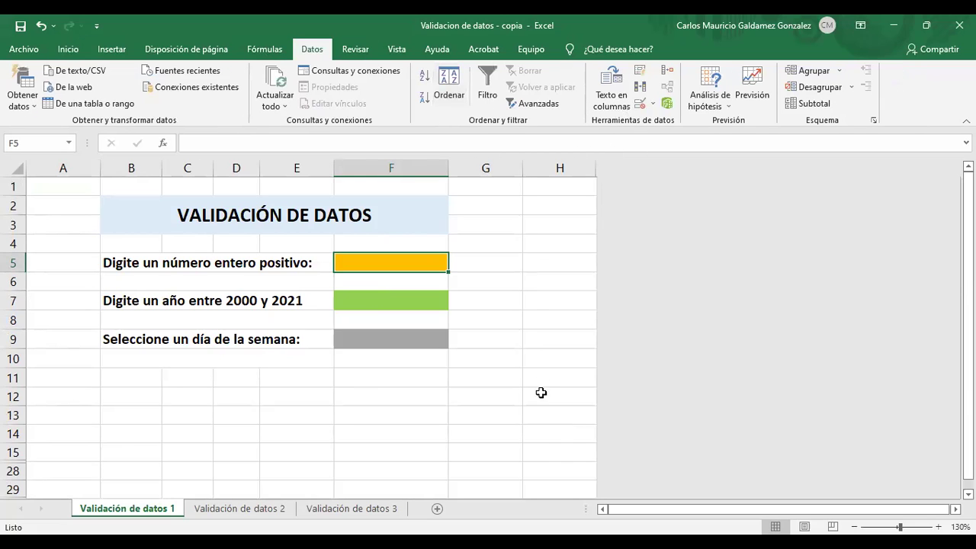
left_click(643, 106)
left_click(614, 232)
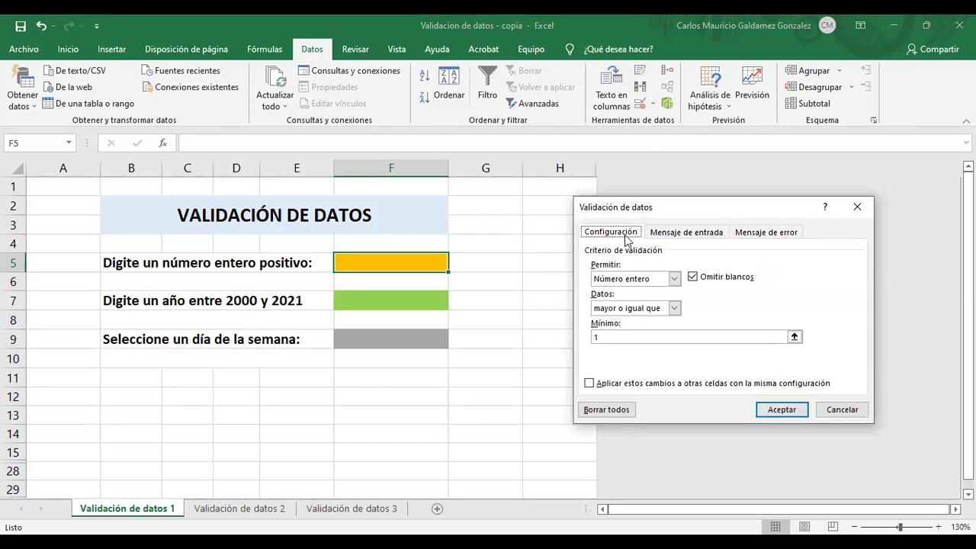
key("Escape")
Step: Examine the validation criteria of the year cell F7 and the weekday cell F9, and close the dialog without changes
left_click(411, 294)
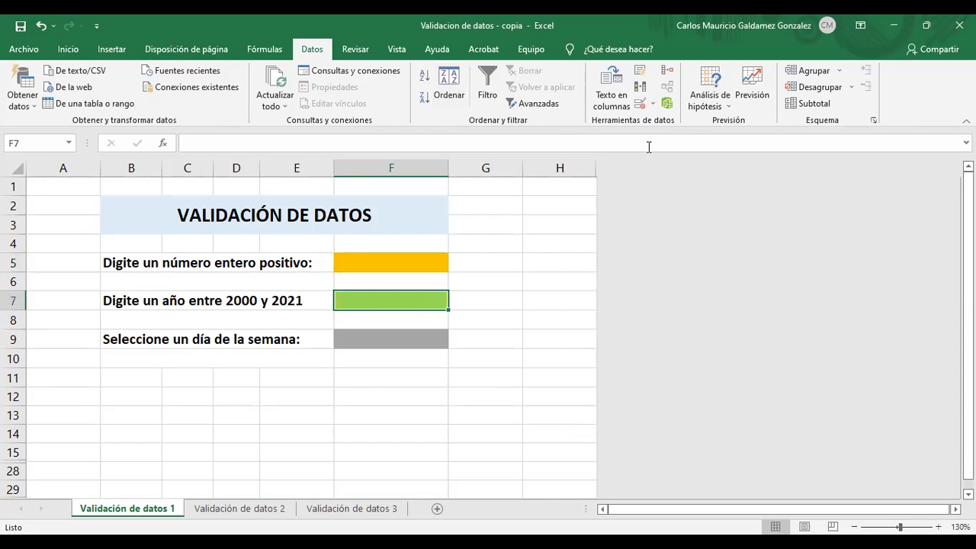
left_click(639, 111)
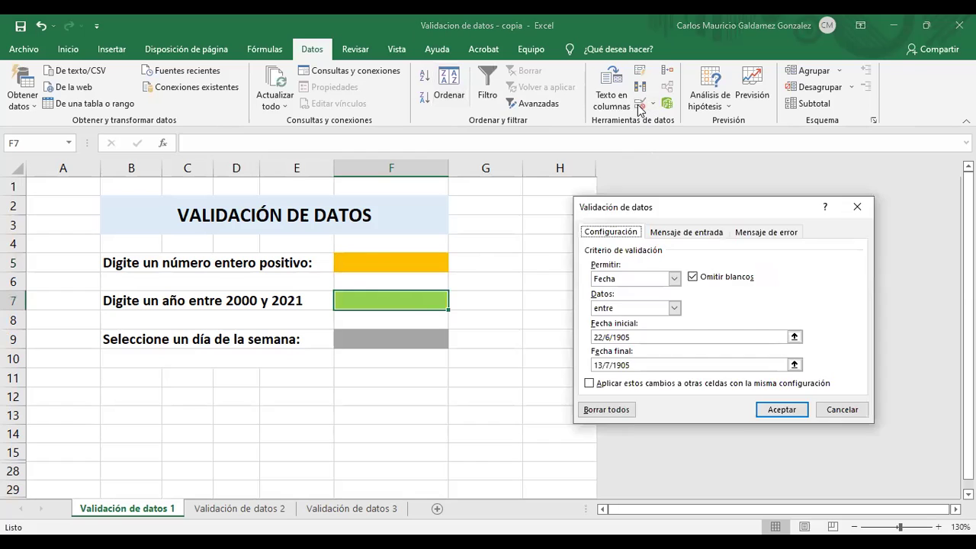
key("Escape")
key("Down")
key("Down")
left_click(636, 106)
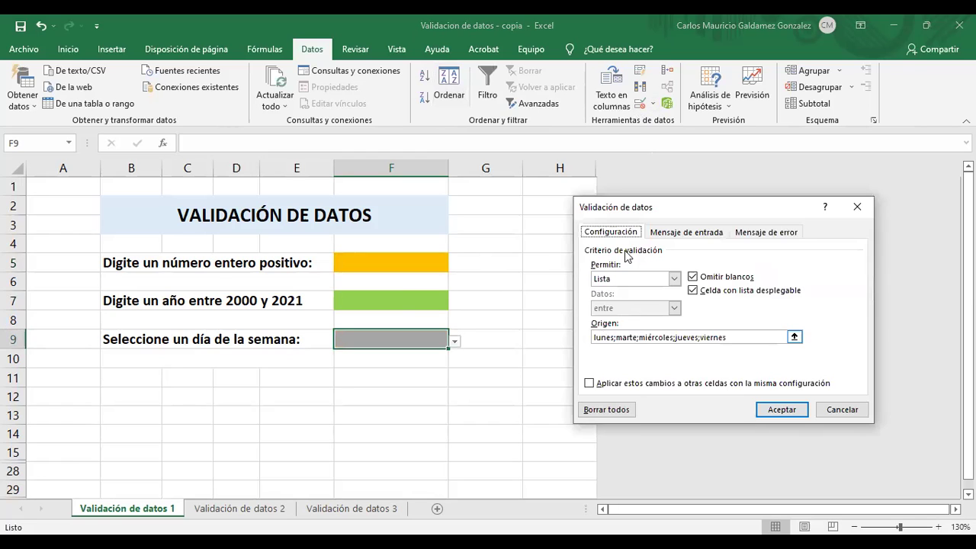
left_click(836, 409)
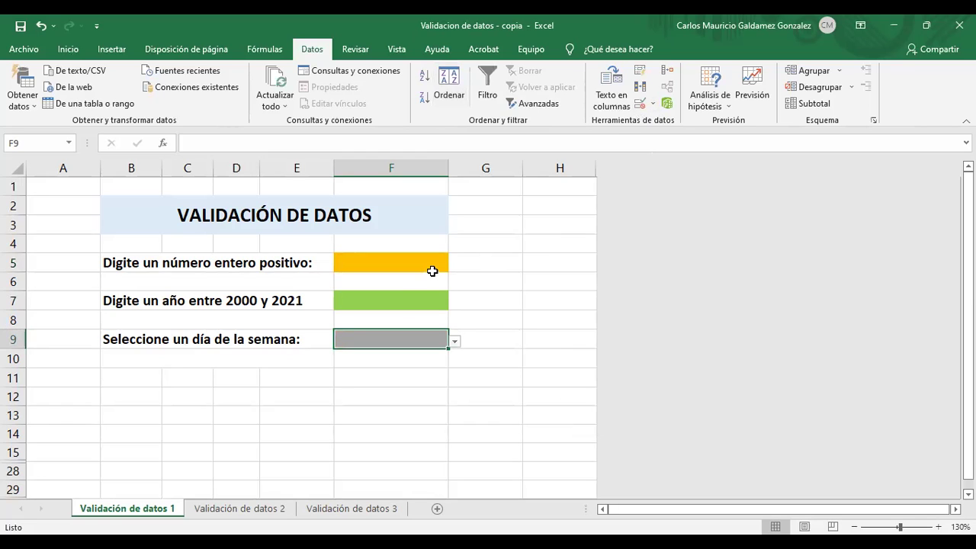
Step: Review the criteria, input message and error message in the data validation of cell F5, and dismiss the dialog
left_click(410, 260)
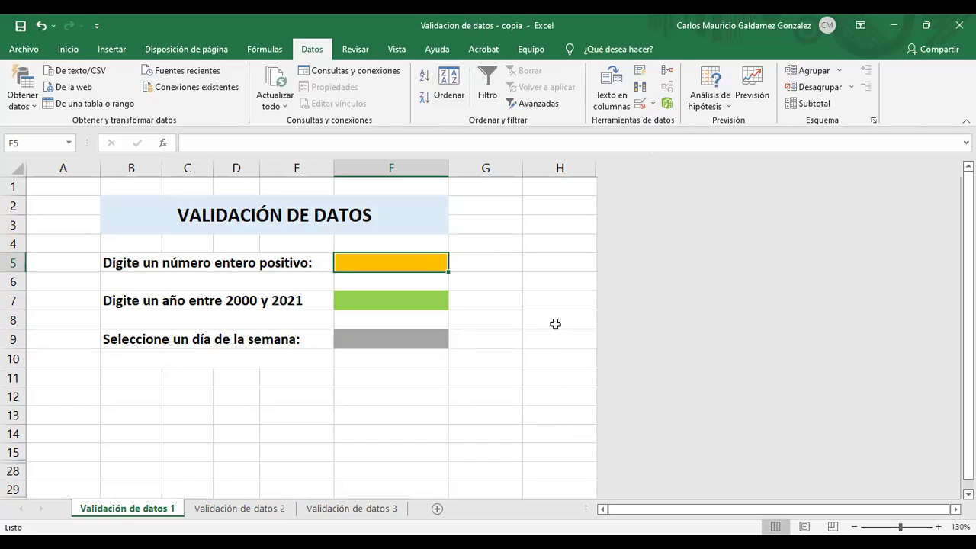
left_click(641, 105)
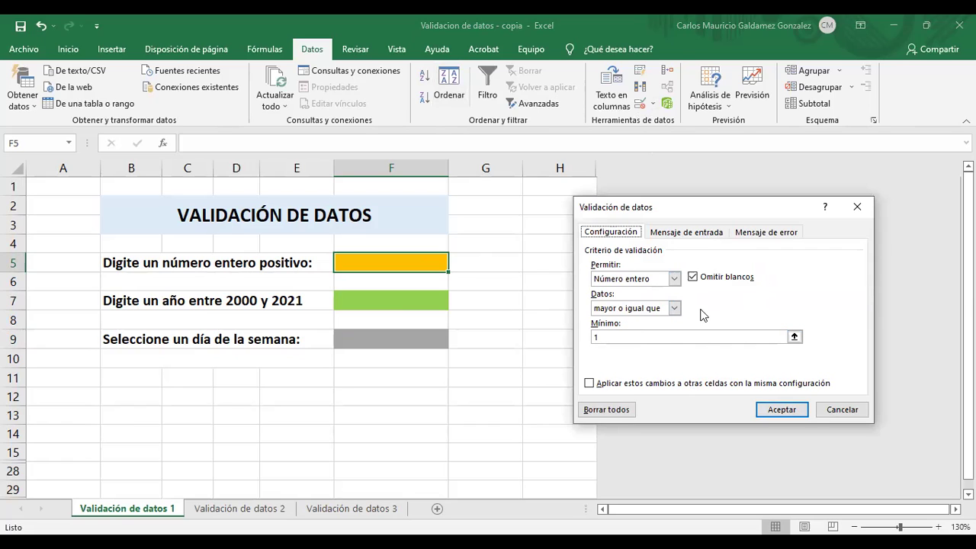
left_click(693, 238)
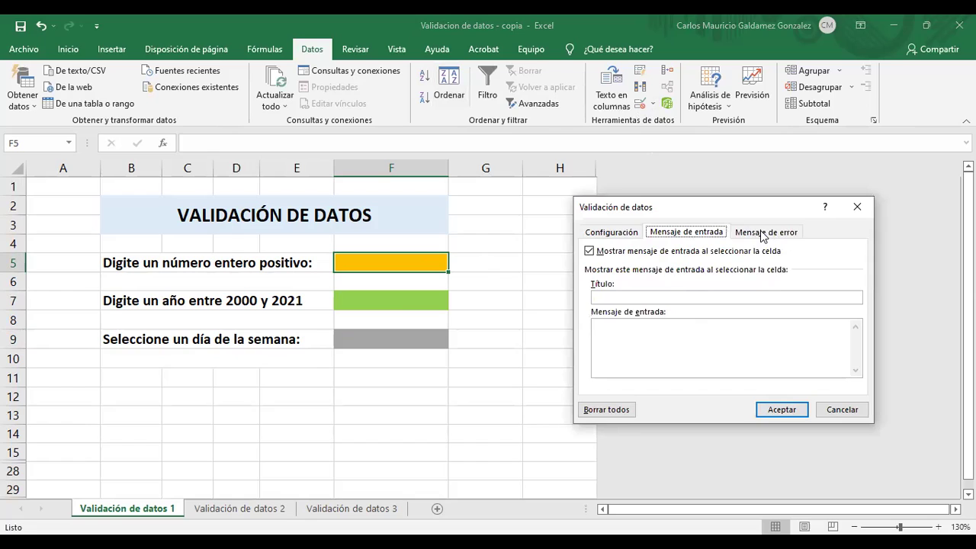
left_click(763, 234)
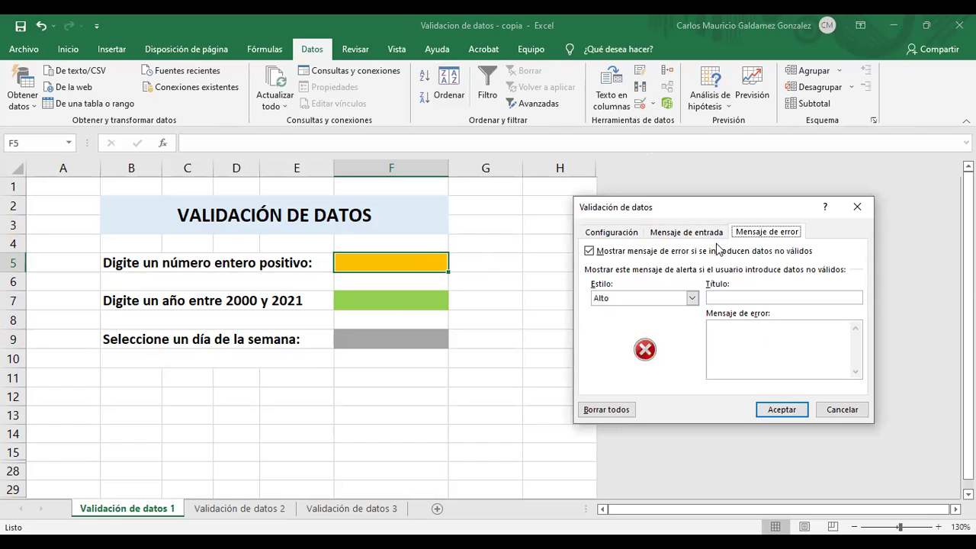
left_click(620, 235)
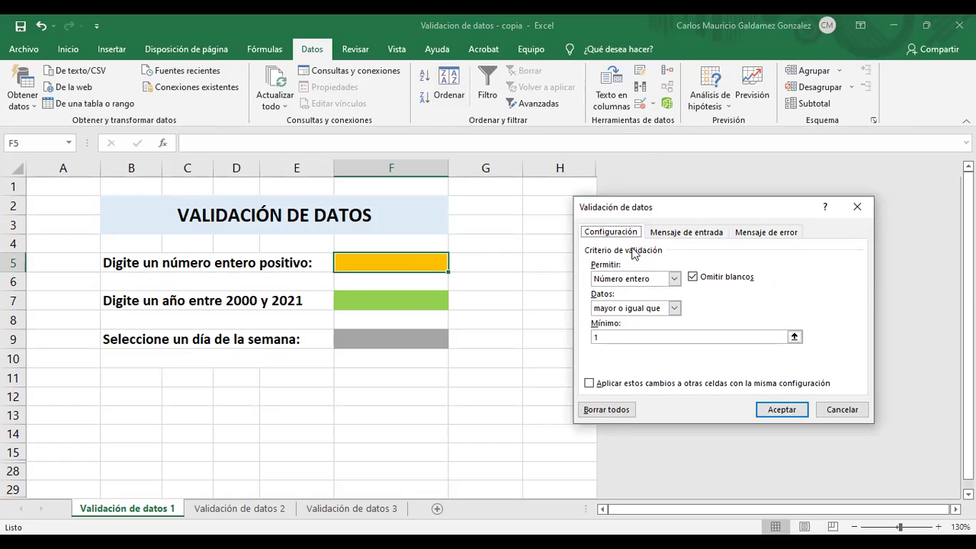
left_click_drag(608, 204, 516, 187)
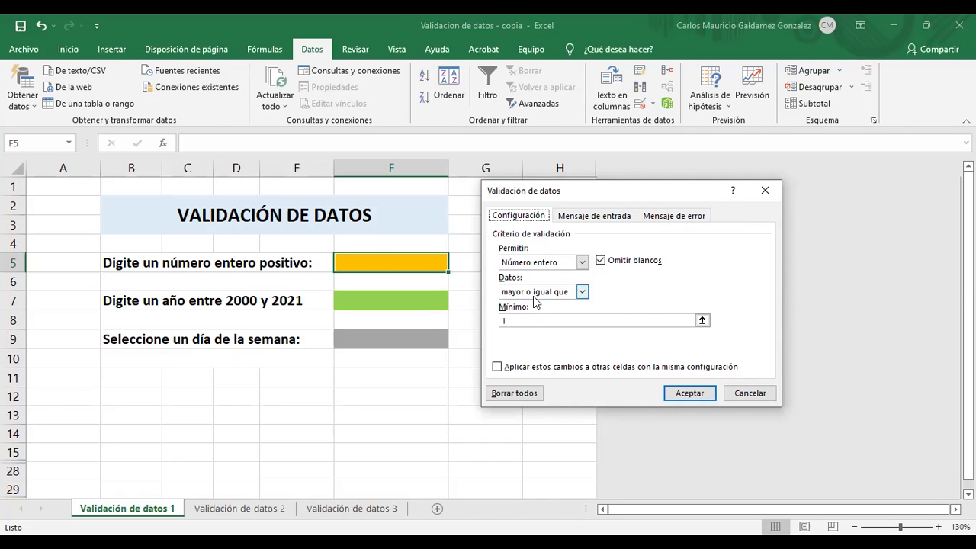
left_click_drag(772, 394, 411, 270)
key("Escape")
Step: Try to enter -5 in the positive integer cell F5 and cancel the entry
type("-5")
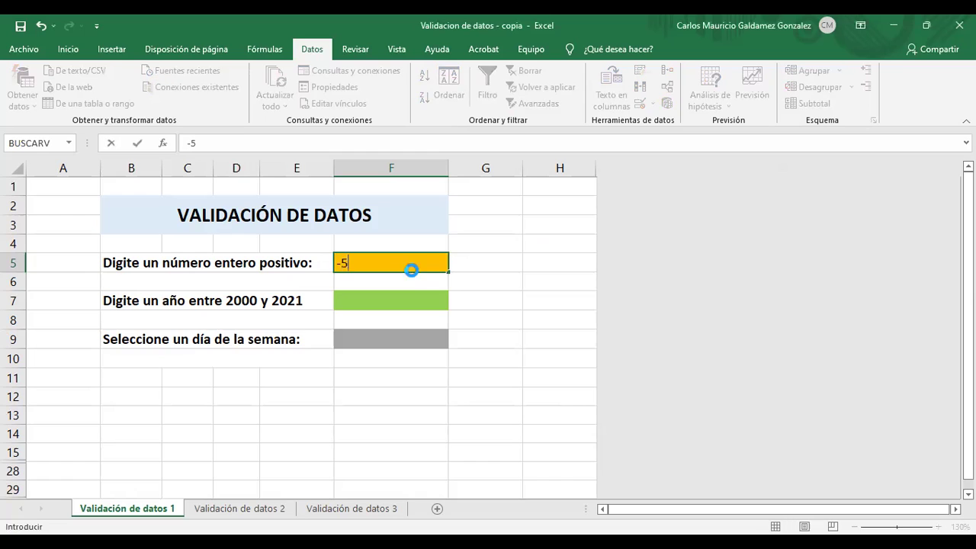
key("Return")
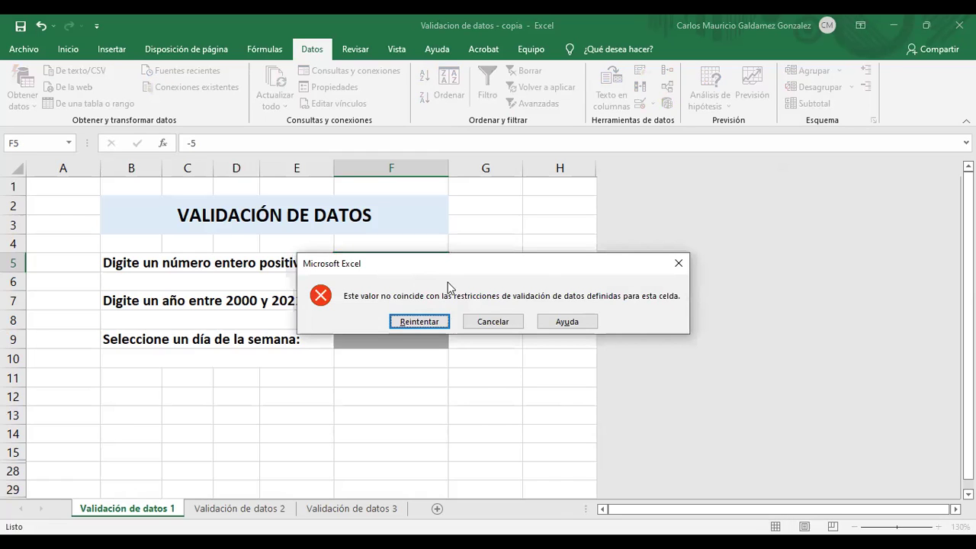
left_click_drag(439, 264, 441, 298)
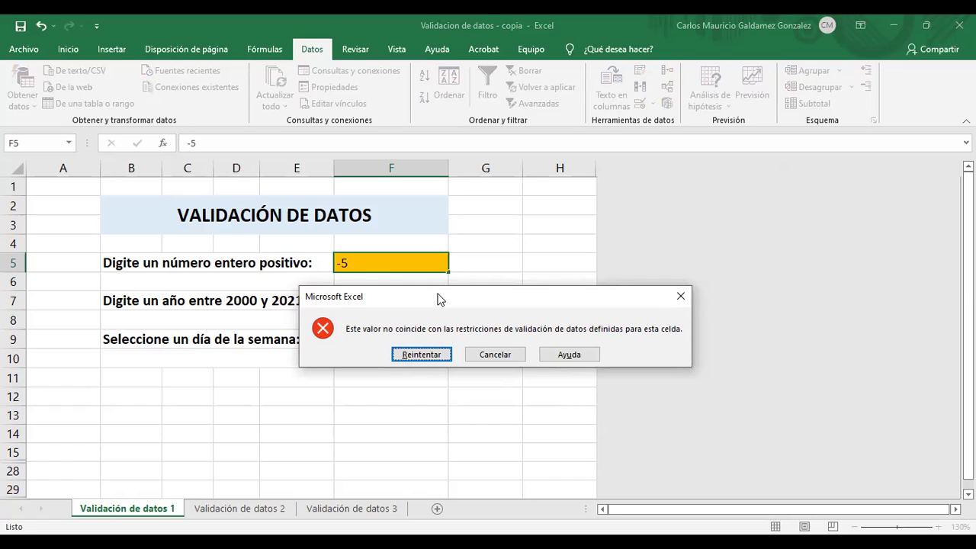
left_click(488, 356)
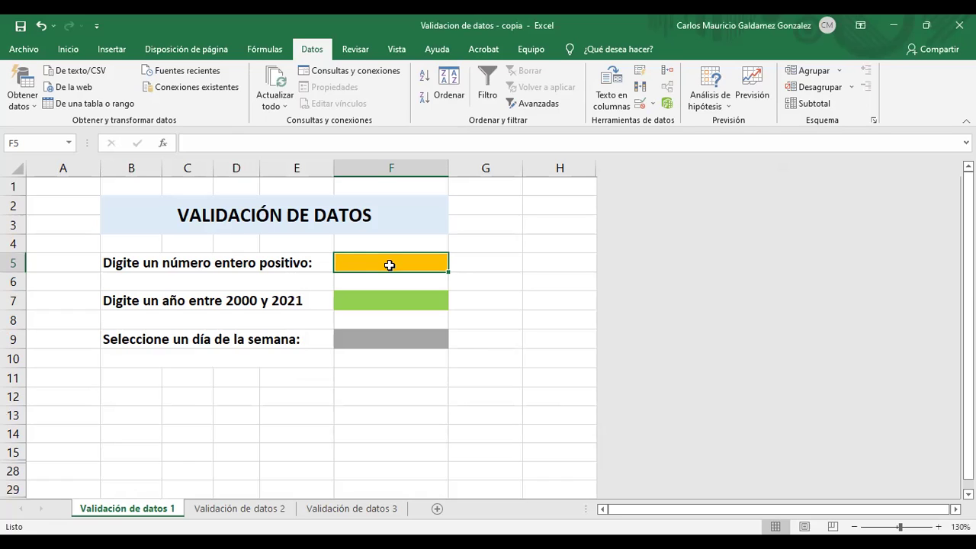
Step: Test -100 in the positive integer cell F5, and retry the entry with 100
type("-100")
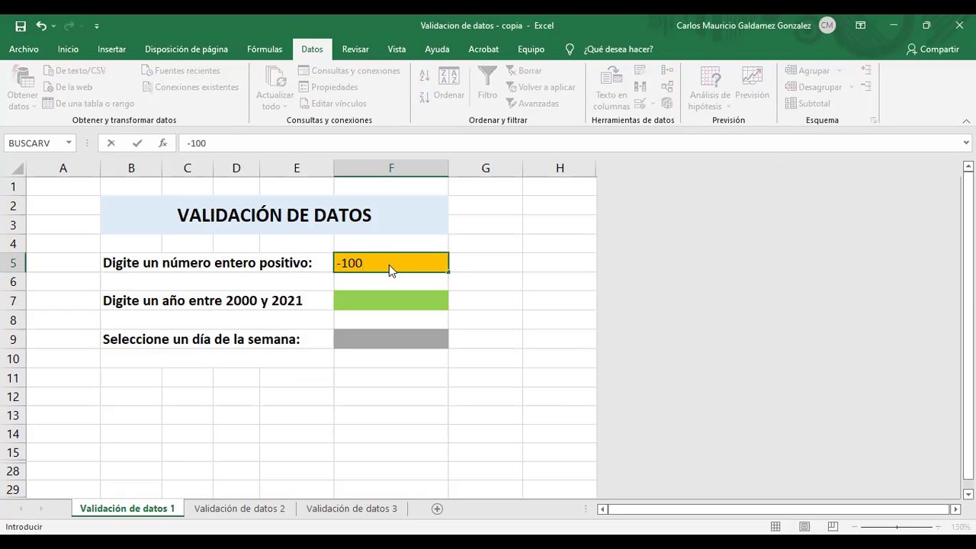
key("Return")
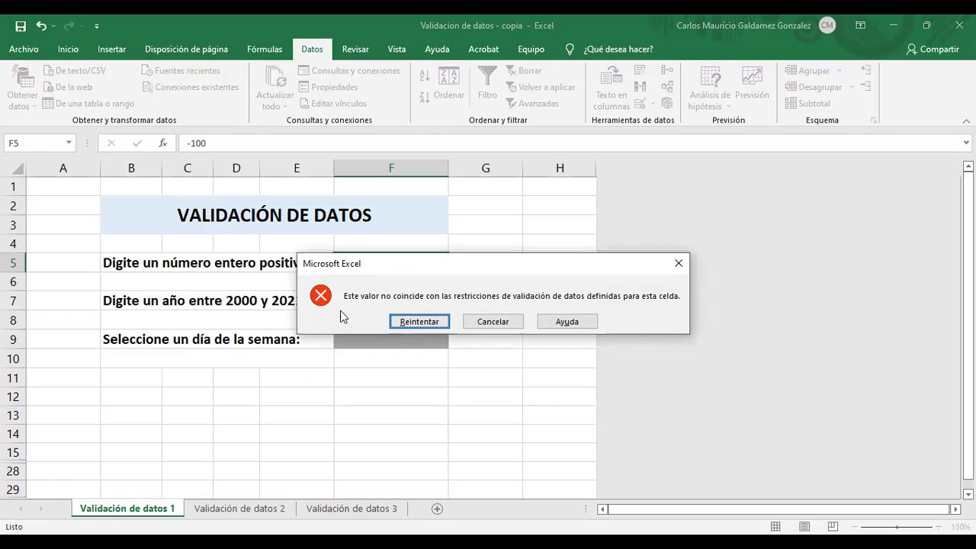
left_click(411, 323)
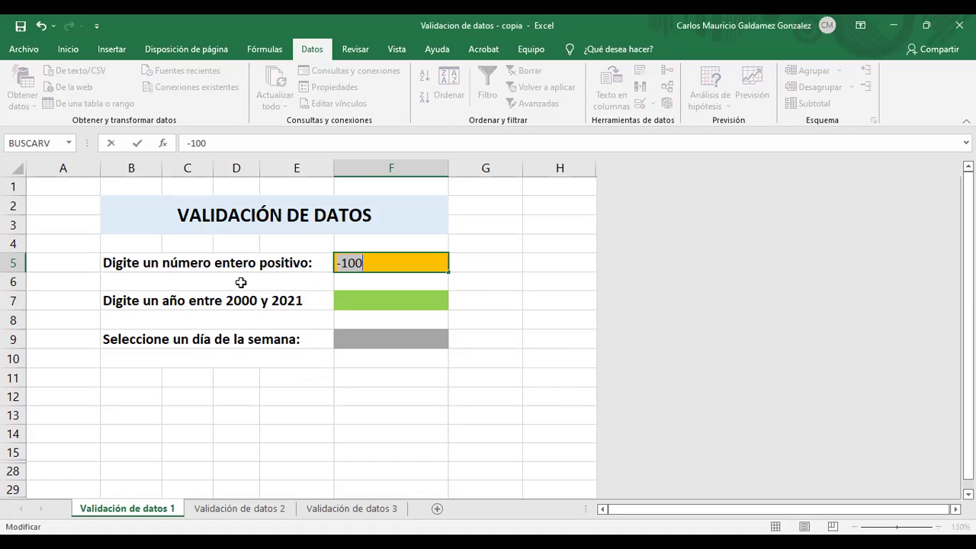
type("100")
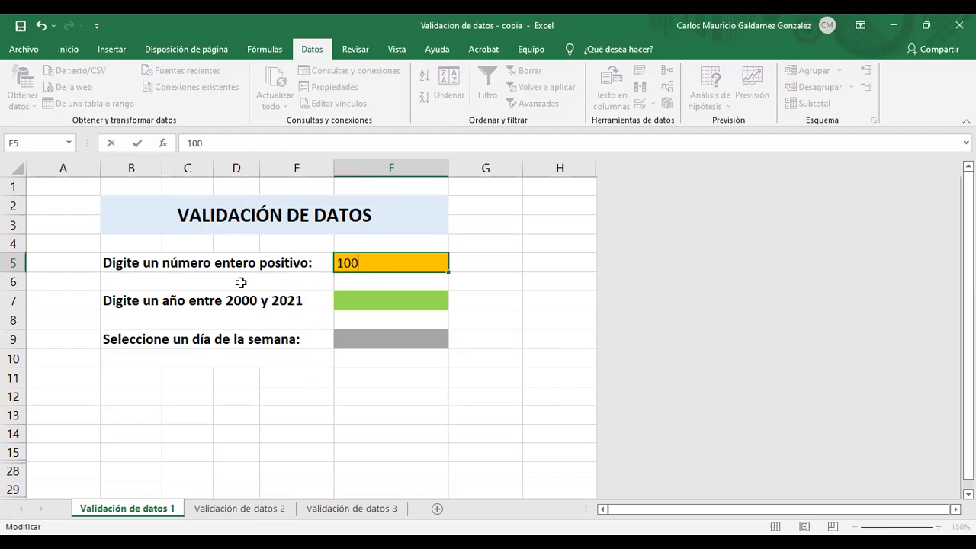
key("Return")
left_click(372, 260)
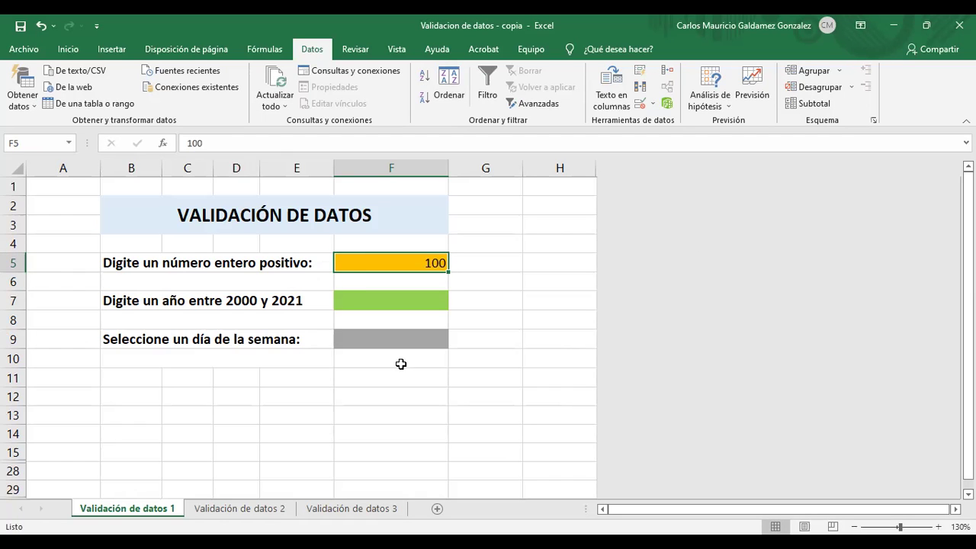
Step: Test the decimal value 100.50 in cell F5, and retry the entry with 100
left_click(122, 266)
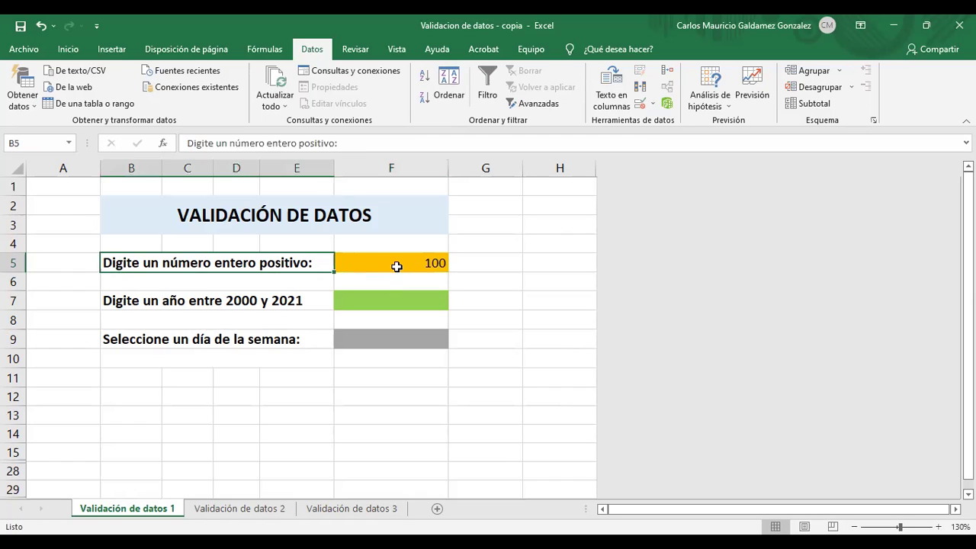
left_click(399, 265)
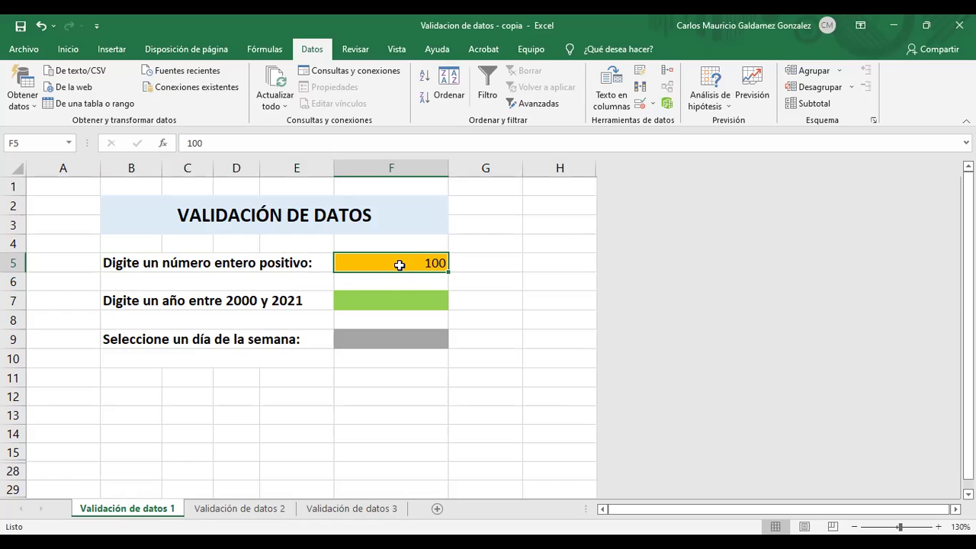
type("10")
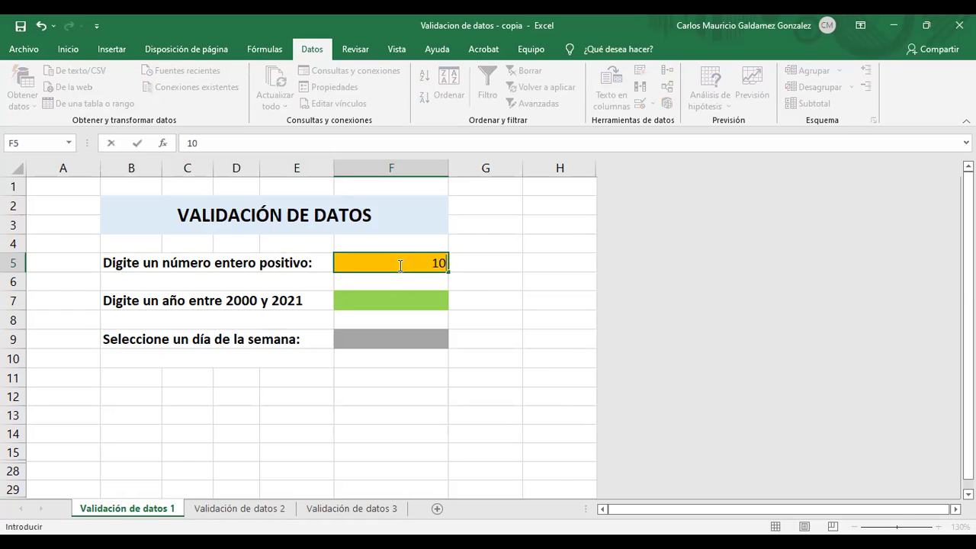
type("0.50")
key("Return")
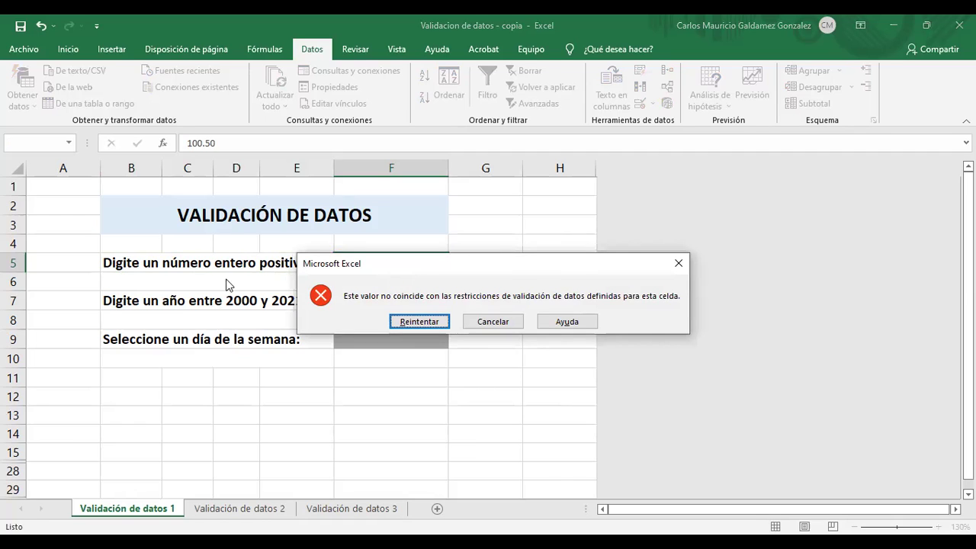
left_click(425, 324)
type("100")
key("Return")
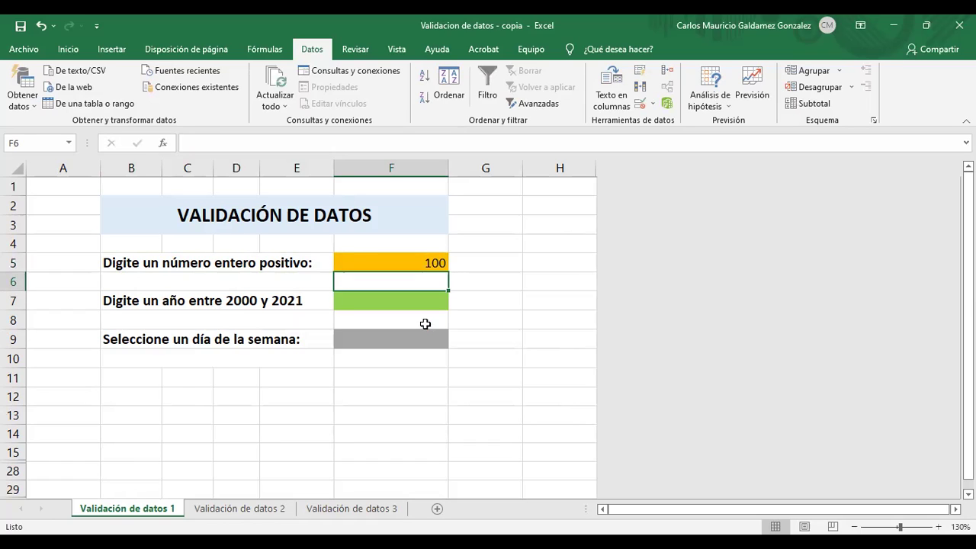
Step: Test the year 1984 in cell F7, and retry the entry with 2021
left_click(126, 301)
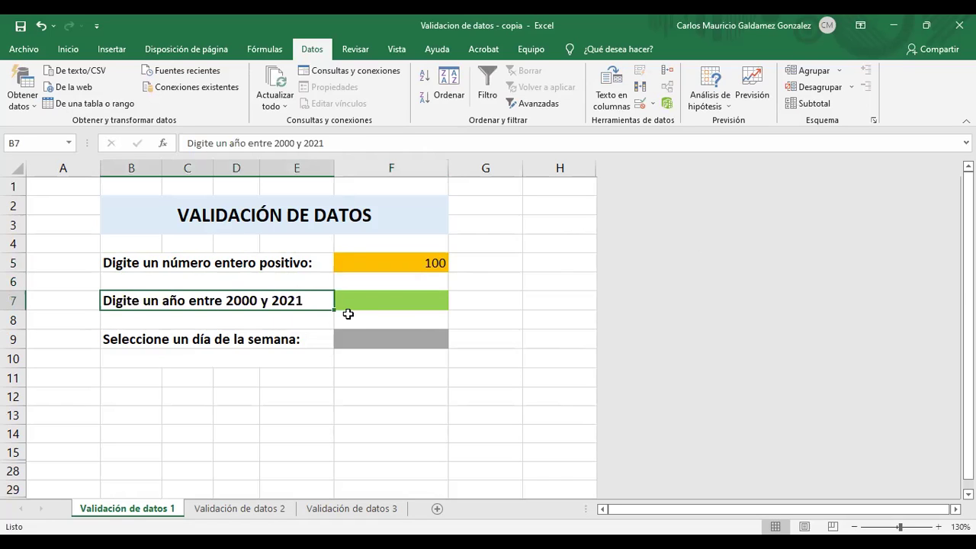
left_click(374, 313)
left_click(373, 304)
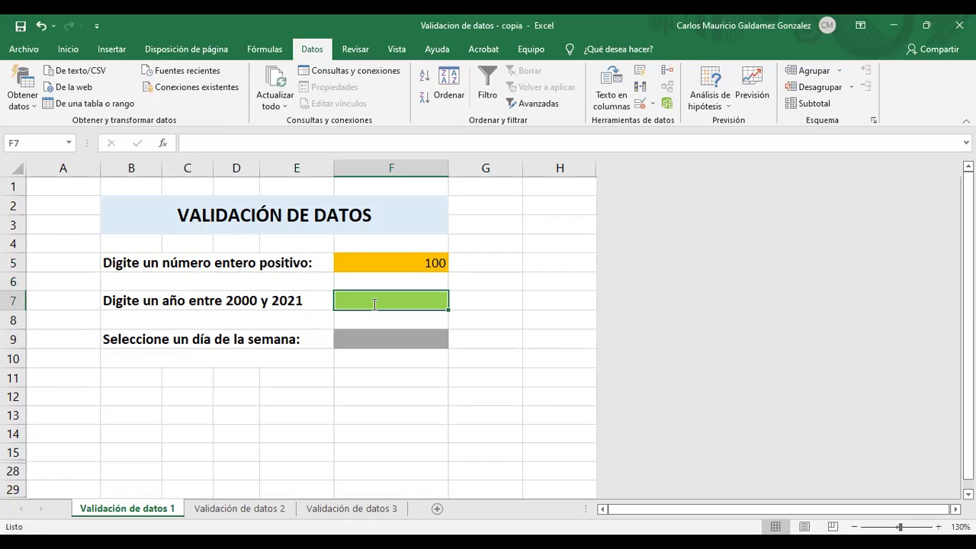
type("1984")
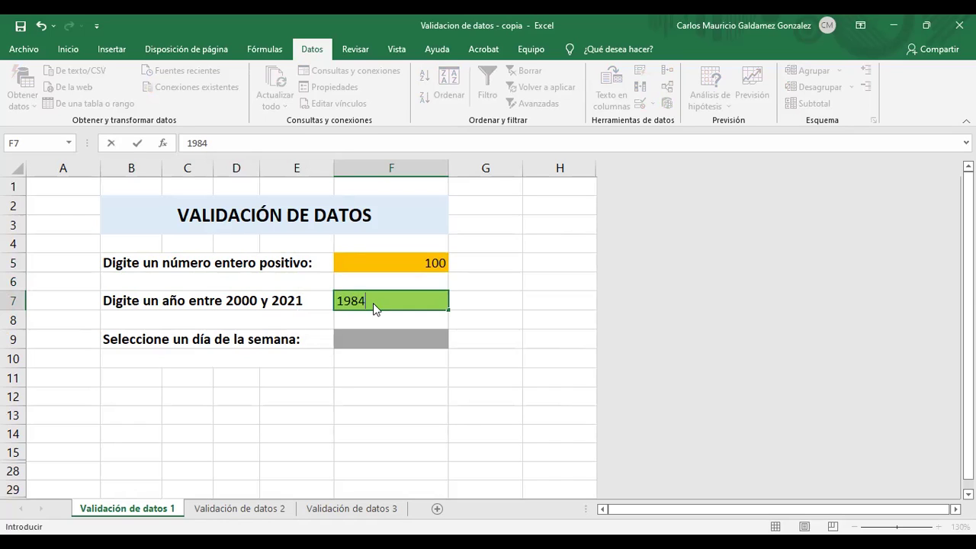
key("Return")
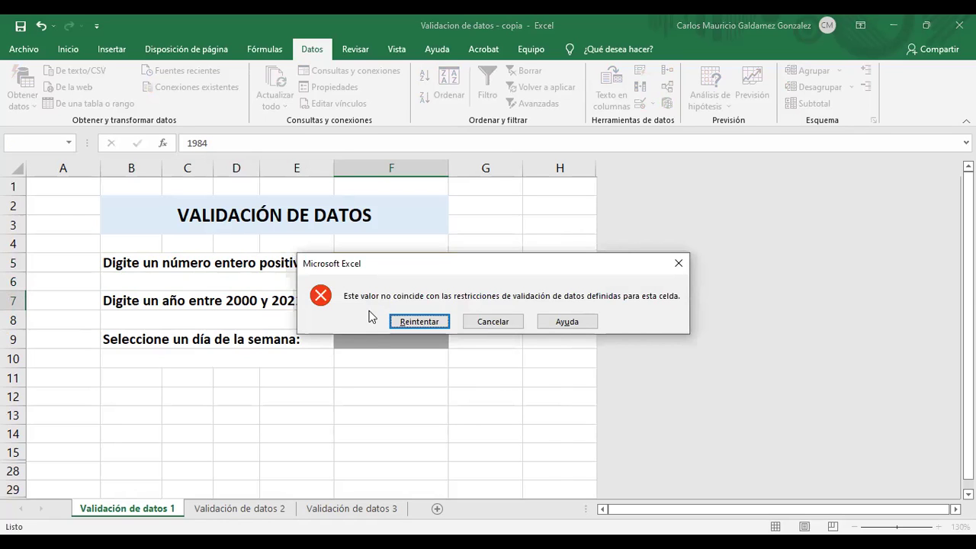
left_click(419, 321)
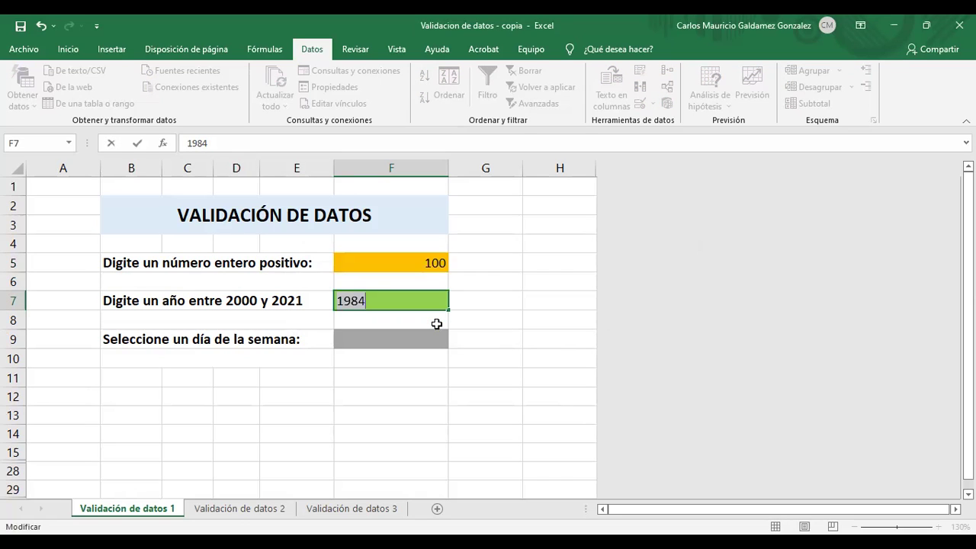
type("2021")
key("Return")
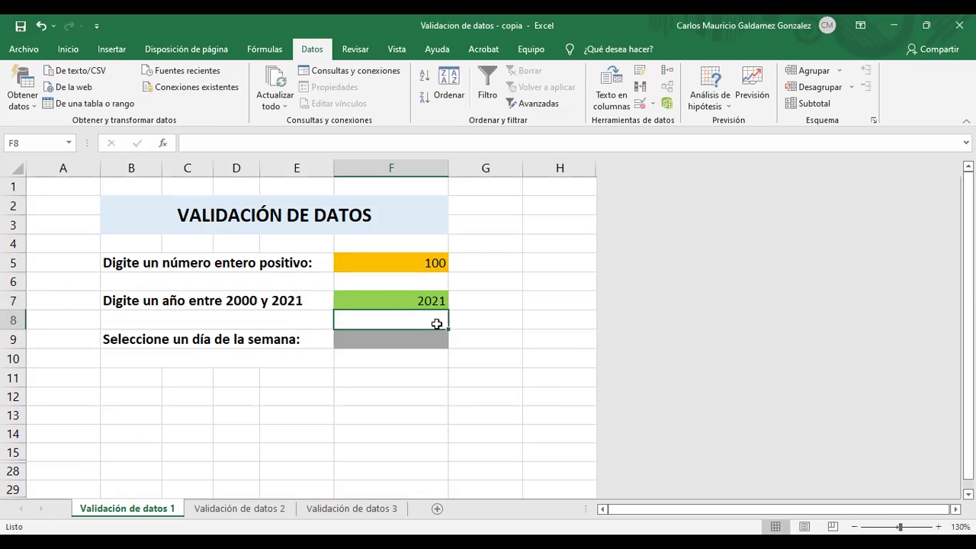
Step: Examine the start and end dates in the date validation of the year cell F7, and cancel the dialog
left_click(415, 299)
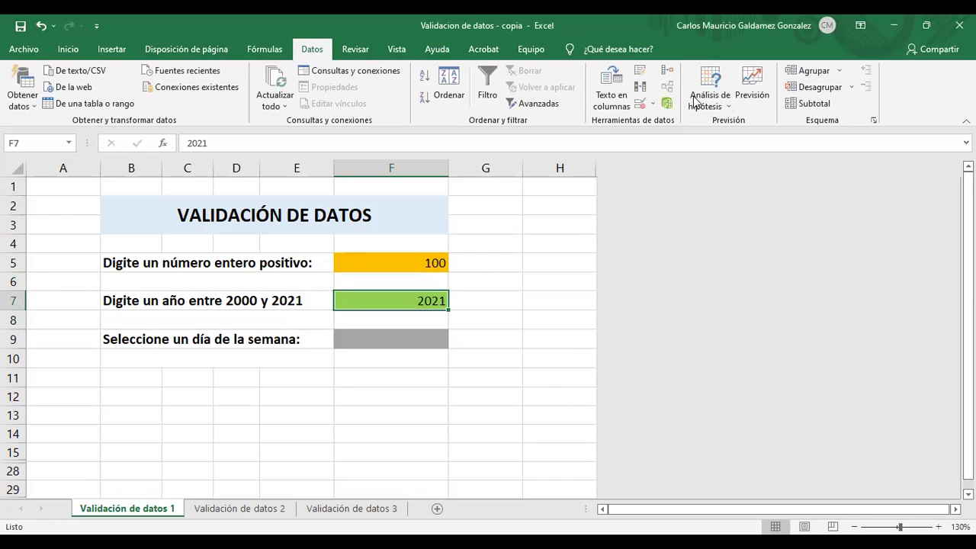
left_click(640, 103)
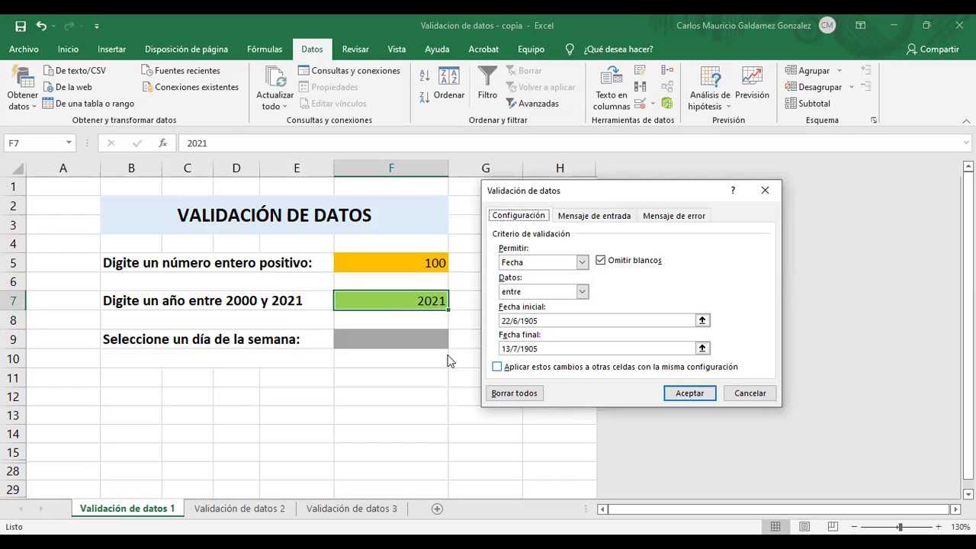
left_click(570, 320)
left_click(552, 349)
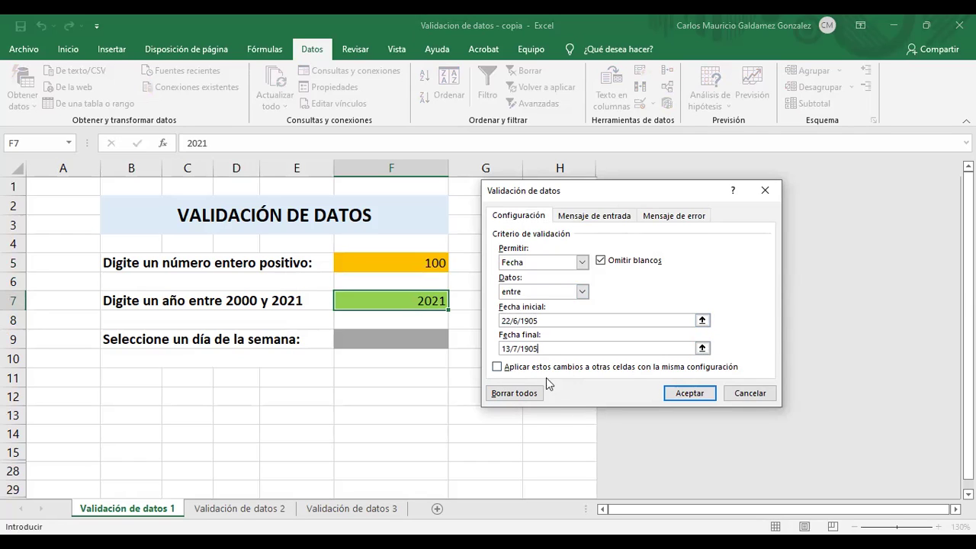
left_click(747, 394)
Step: Test the year 1905 in cell F7, retry the entry, and cancel it
type("1905")
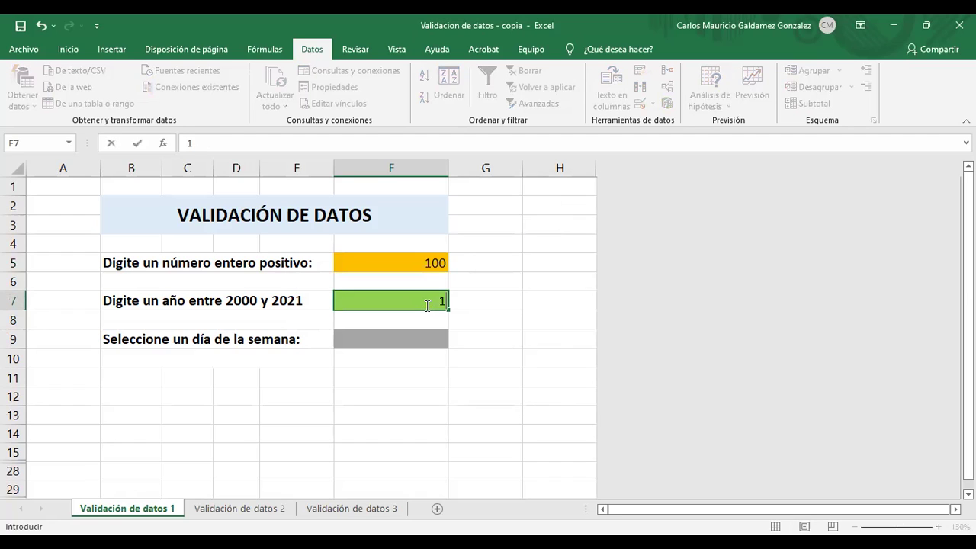
key("Return")
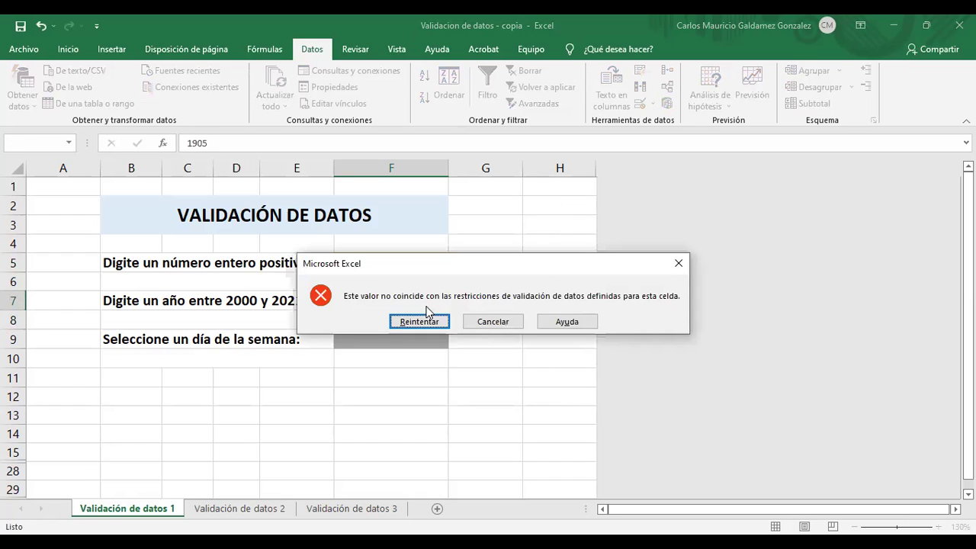
left_click(420, 321)
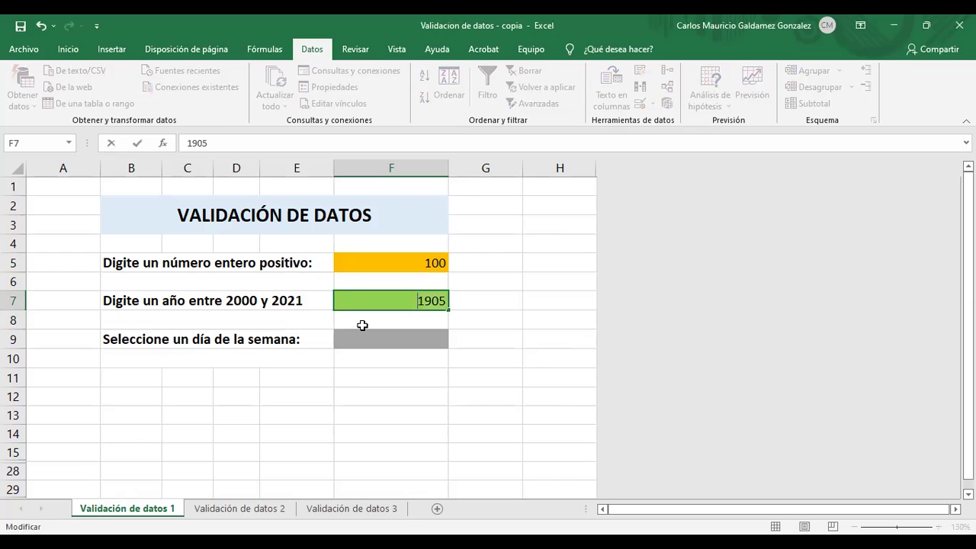
left_click(484, 327)
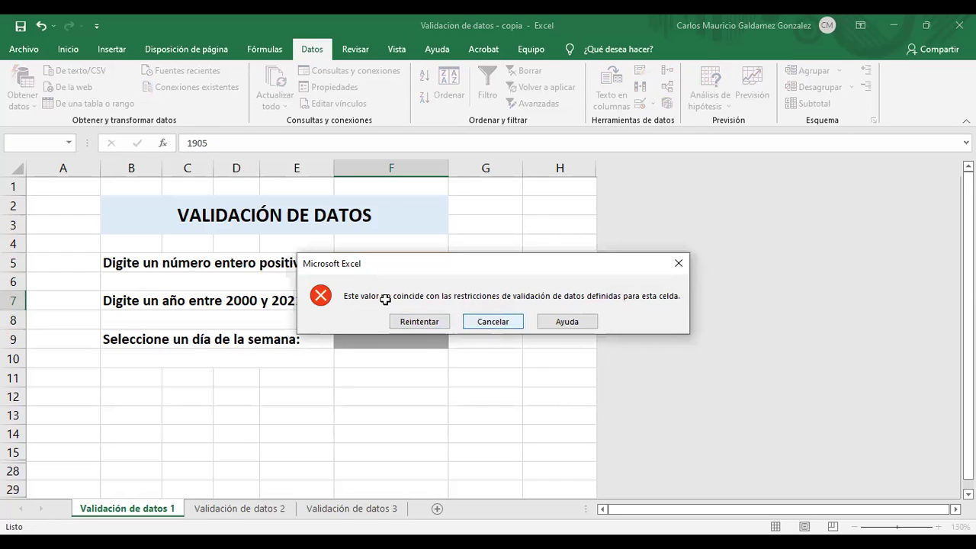
key("Escape")
Step: Change the allowed data type in the validation of year cell F7 to Número entero
left_click(640, 103)
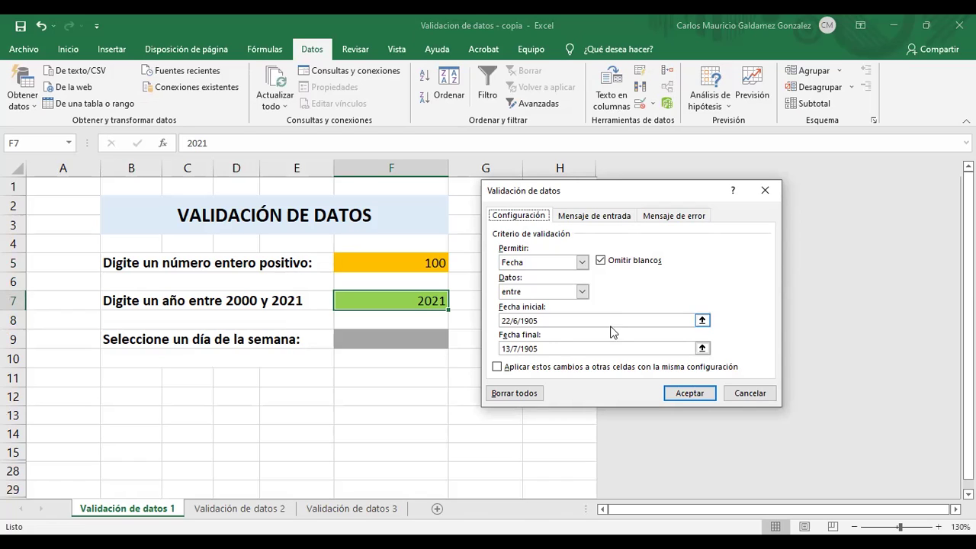
left_click(577, 325)
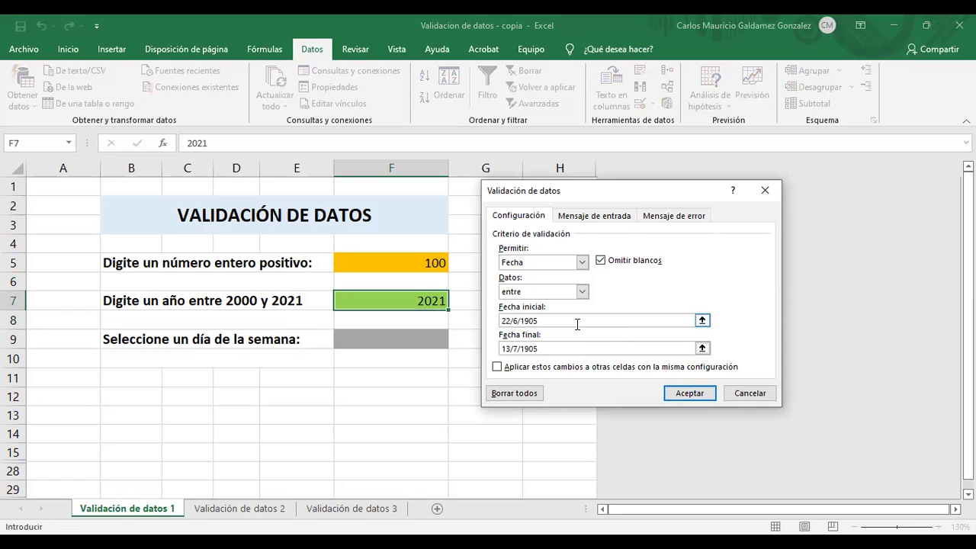
left_click(530, 349)
left_click(519, 320)
left_click(580, 262)
left_click(539, 287)
Step: Set the whole-number rule of F7 to a minimum of 2000 and a maximum of 2021, and apply it
double_click(554, 321)
type("200")
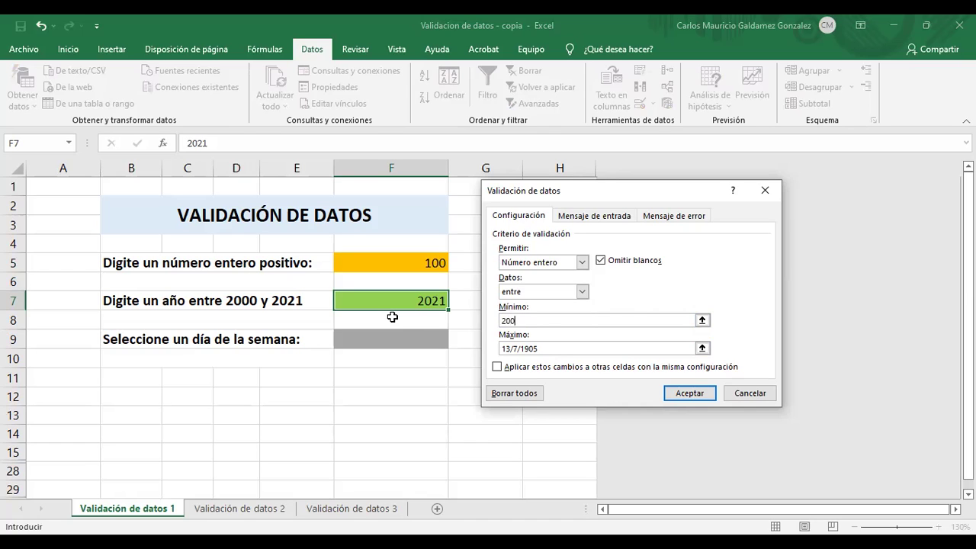
type("0")
key("Tab")
type("202")
key("BackSpace")
type("21")
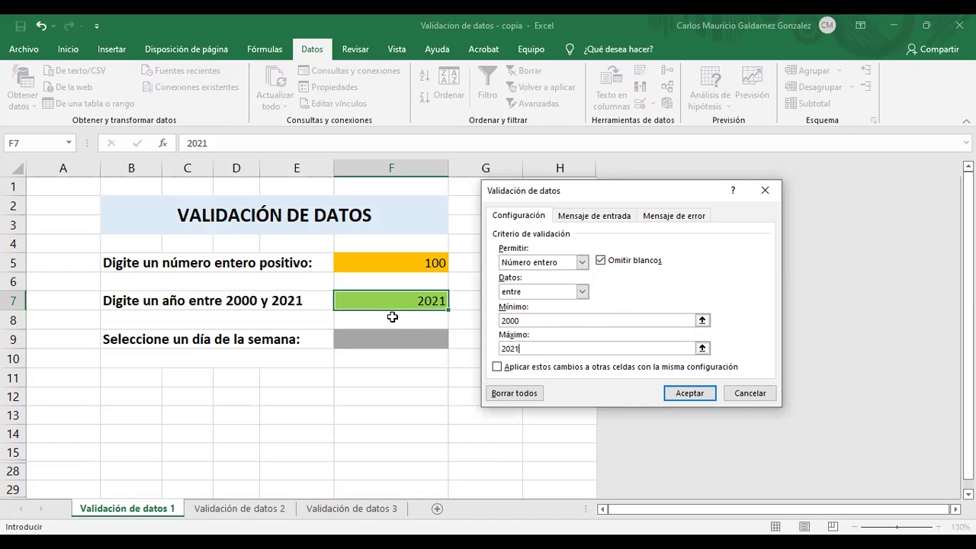
left_click(691, 394)
Step: Clear cell F7, test the year 1984 against the whole-number rule, and retry the entry with 2015
key("Delete")
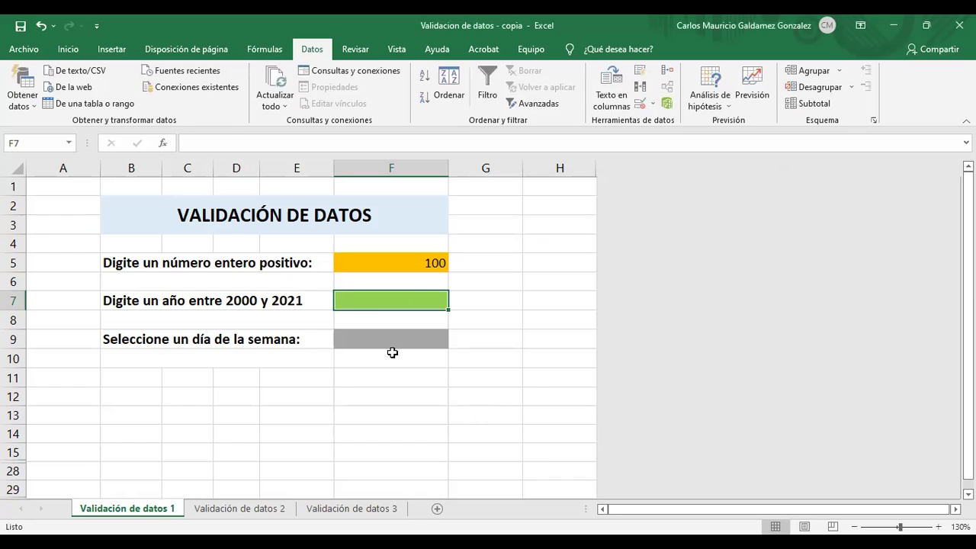
type("1984")
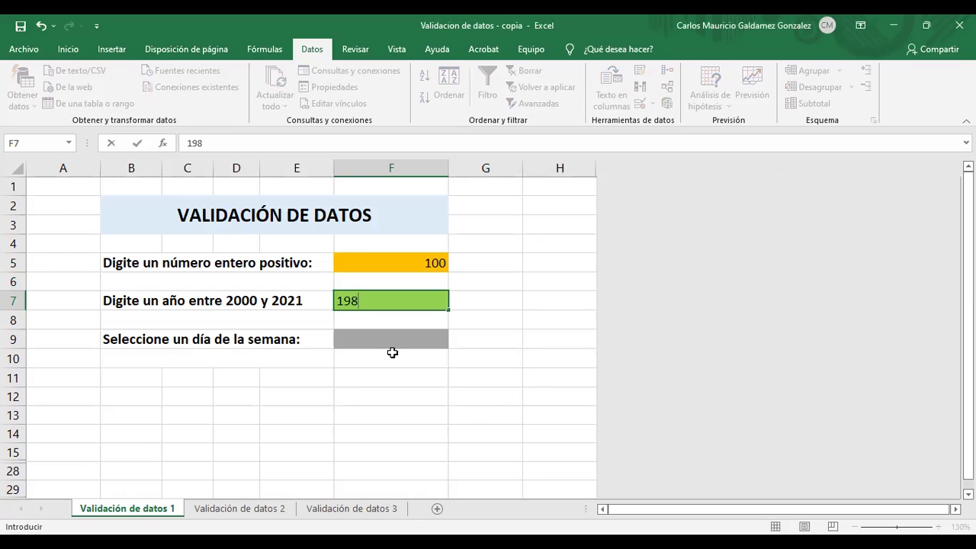
key("Return")
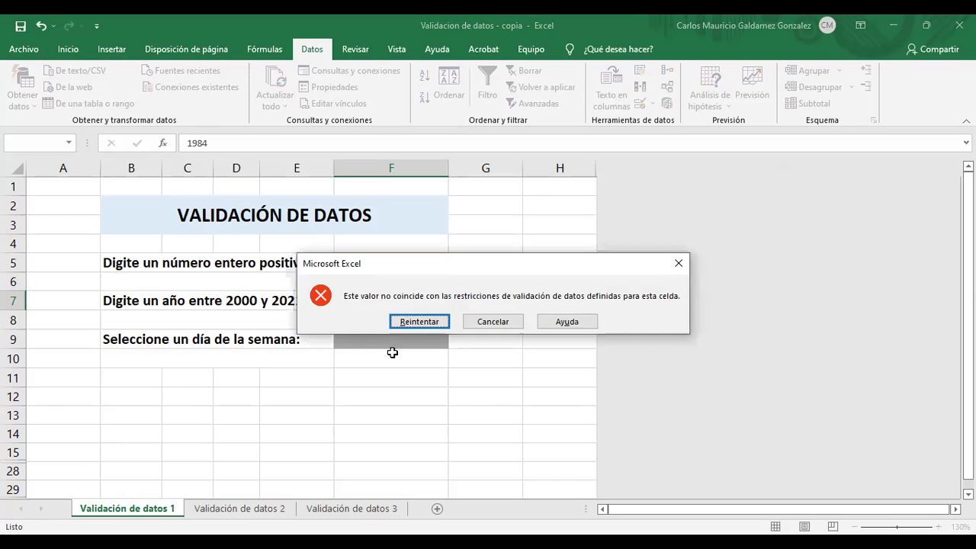
key("Return")
type("2015")
key("Return")
Step: Review the whole-number limits in the validation of cell F7, and cancel the dialog
left_click(399, 303)
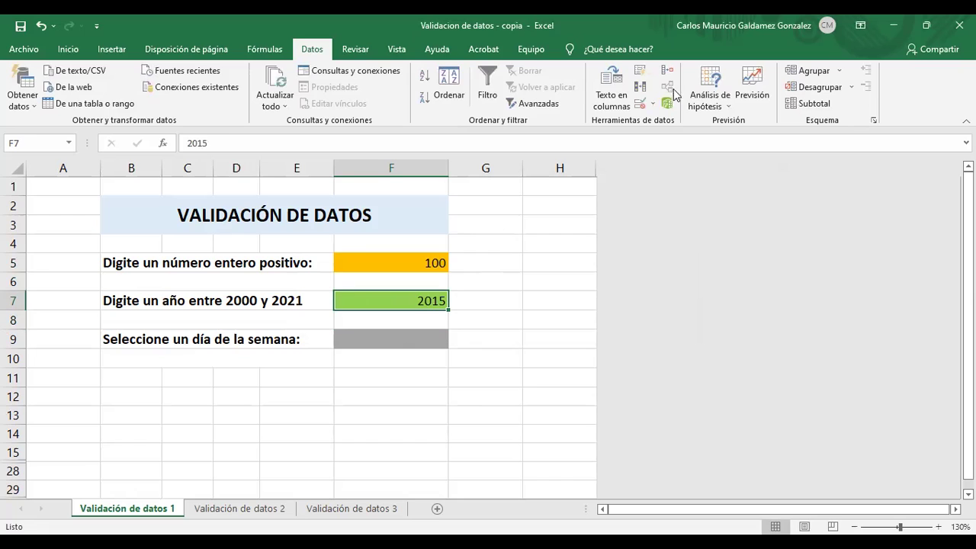
left_click(639, 102)
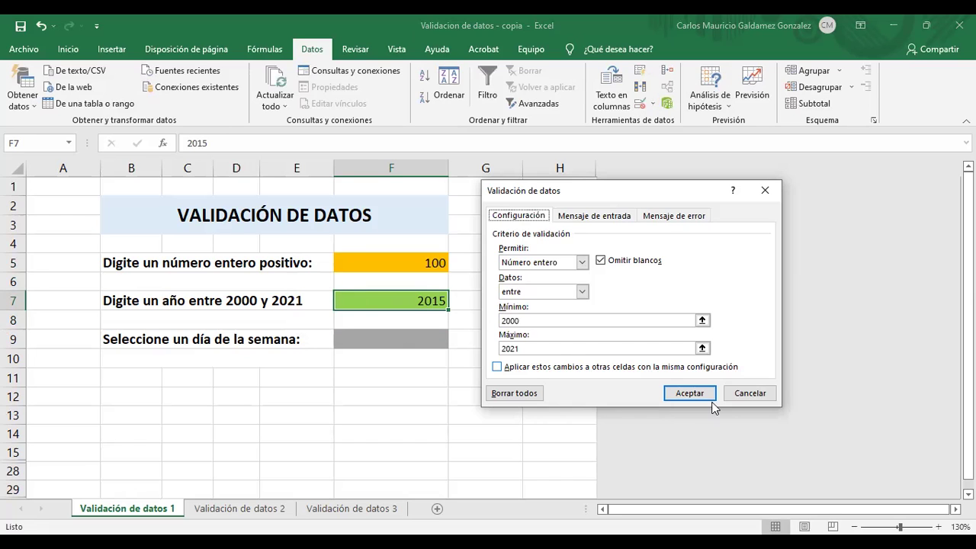
left_click(745, 393)
Step: Clear cell F7, and undo the recent changes back to the year 2021 and its date validation
key("Delete")
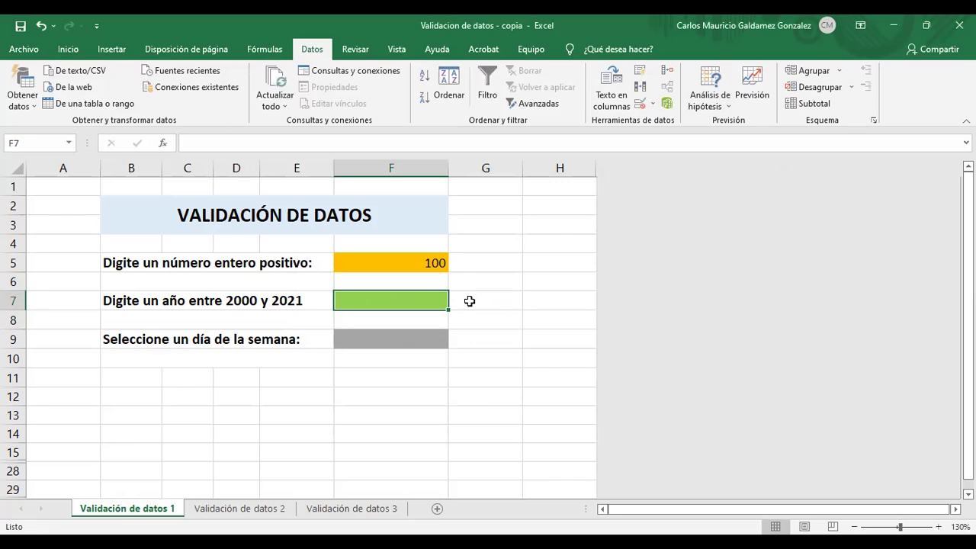
type("2021")
key("ctrl+Return")
Step: Examine the date criteria in the validation of year cell F7, and cancel the dialog
left_click(642, 103)
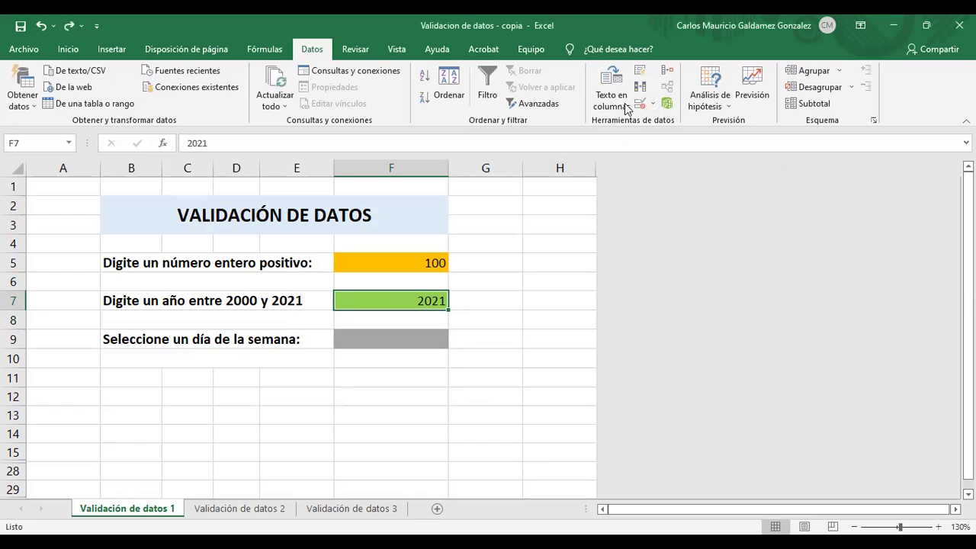
left_click(641, 104)
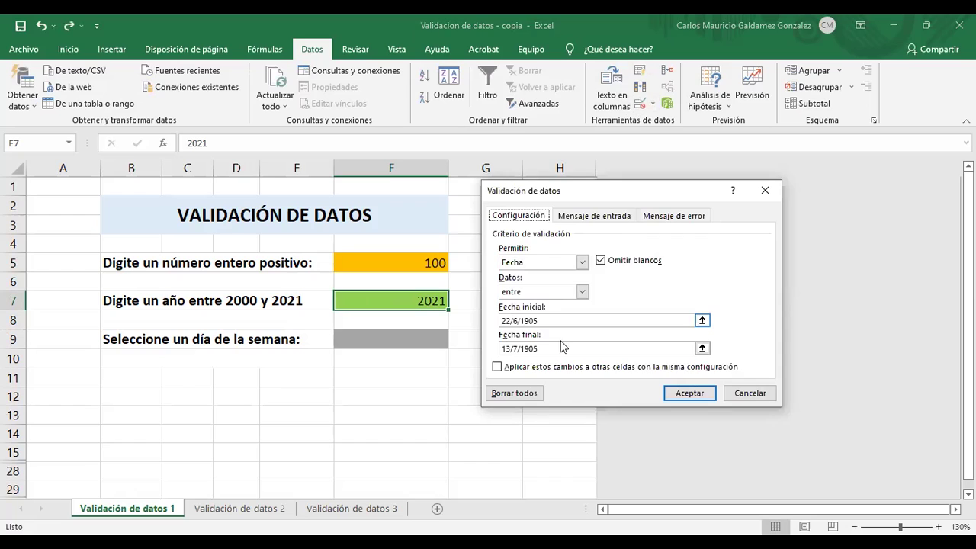
left_click(514, 350)
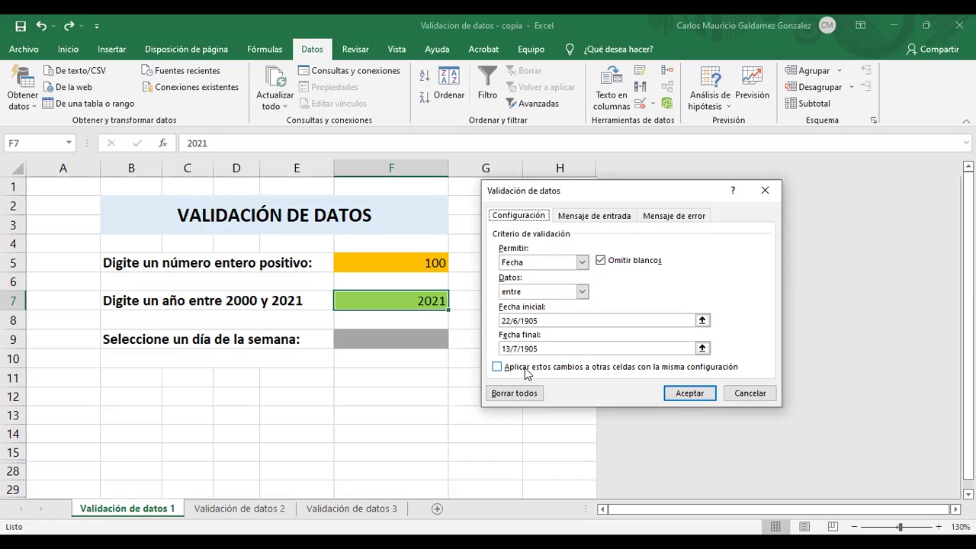
left_click(738, 393)
Step: Open the data validation settings of the weekday cell F9
left_click(401, 338)
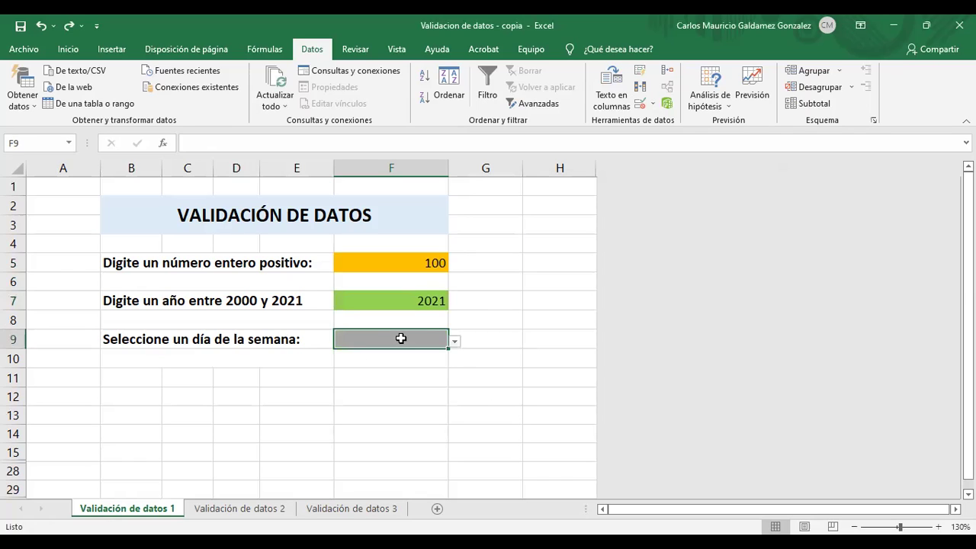
left_click(403, 386)
left_click(142, 343)
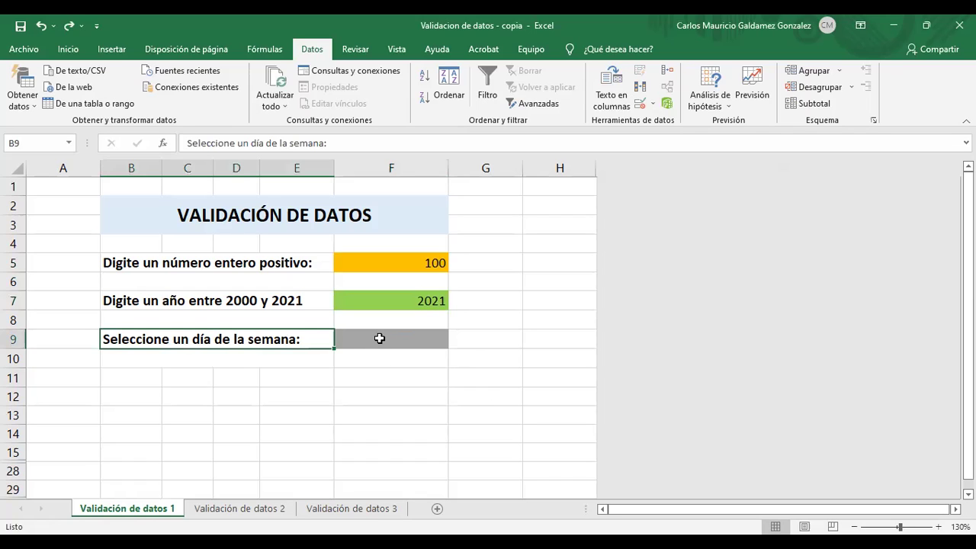
left_click(379, 337)
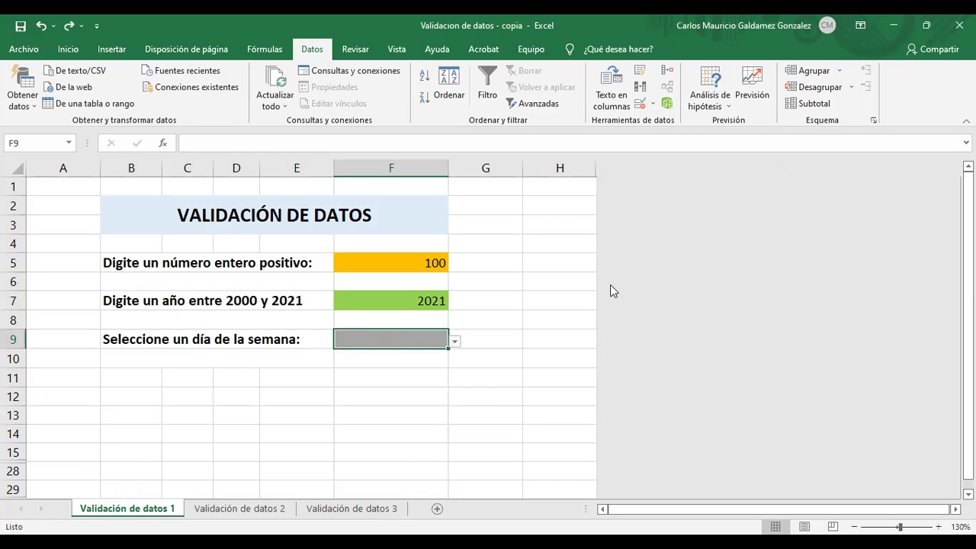
left_click(641, 105)
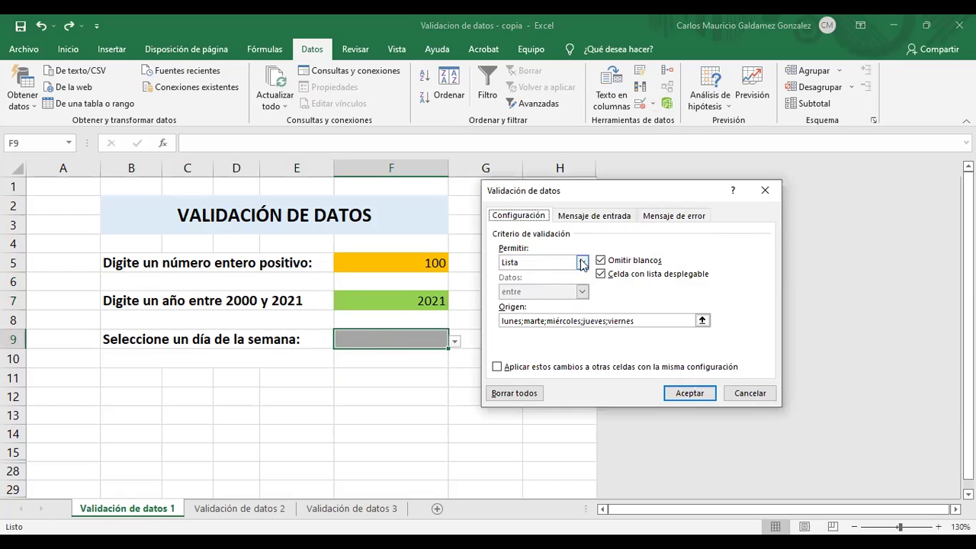
Step: Capitalize the first weekday in the list source of F9 so that it reads Lunes+, removing the stray cell references
left_click(516, 321)
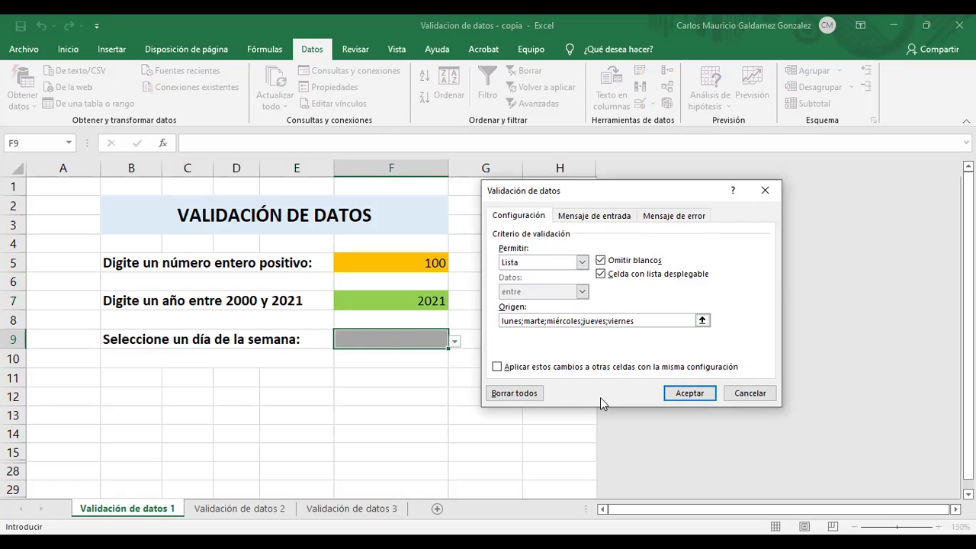
type("+$B$")
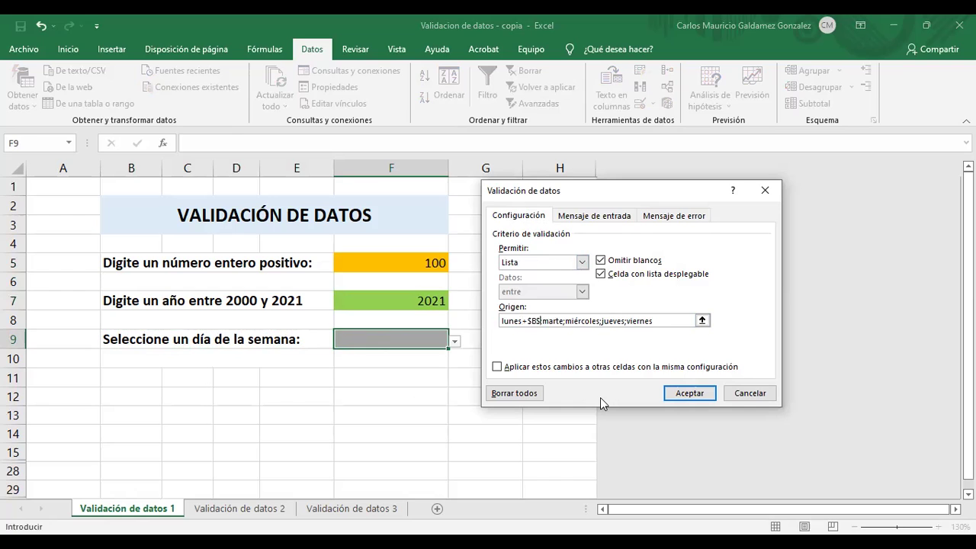
key("Left")
key("BackSpace")
key("BackSpace")
key("BackSpace")
key("BackSpace")
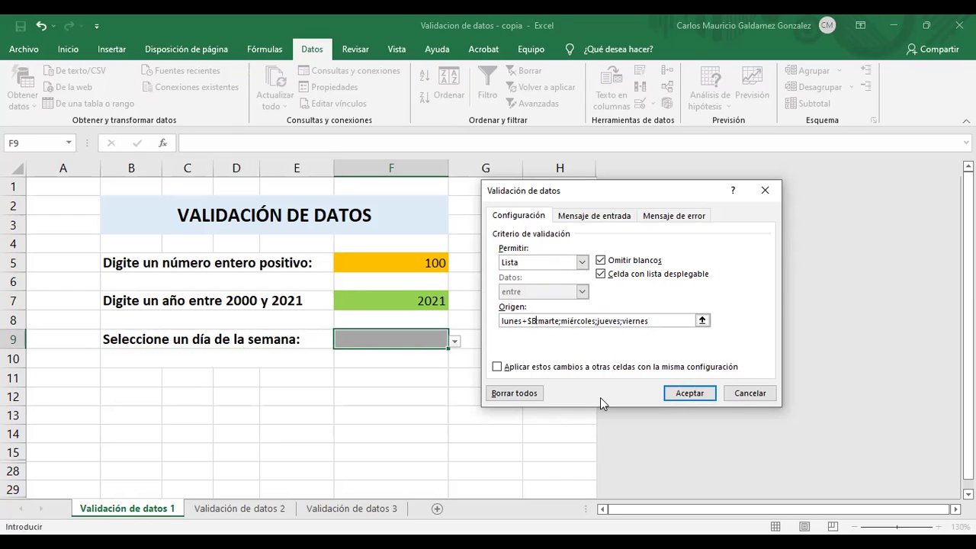
left_click(501, 320)
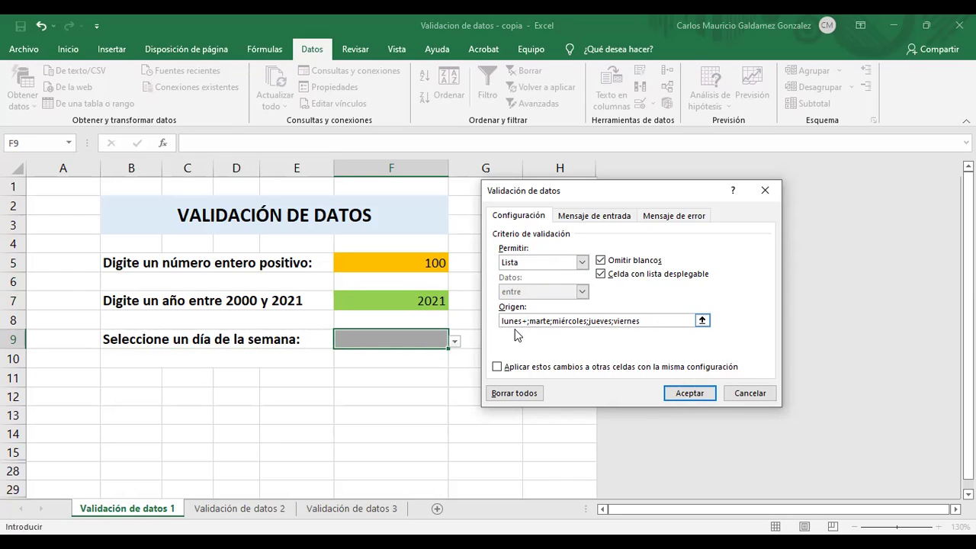
type("L")
key("Delete")
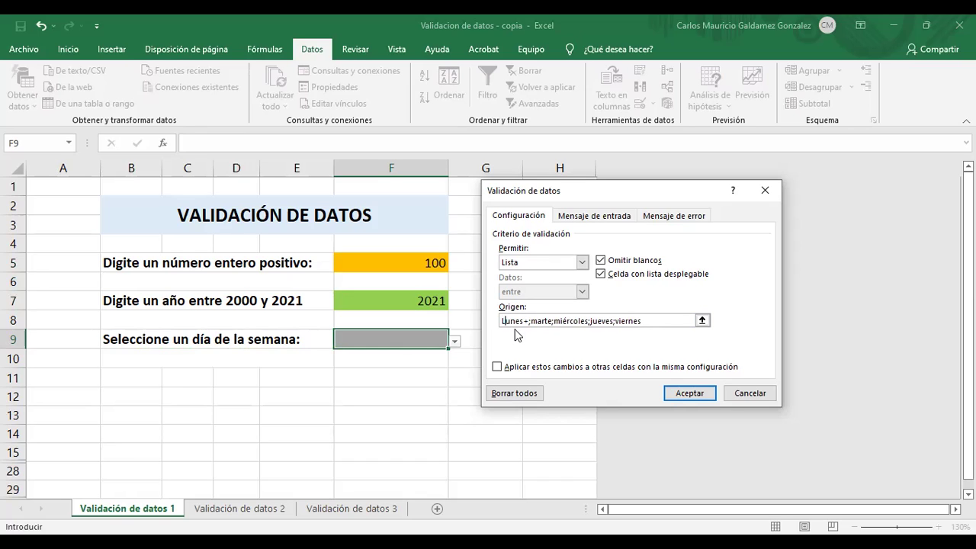
key("Right")
key("BackSpace")
key("BackSpace")
key("BackSpace")
key("BackSpace")
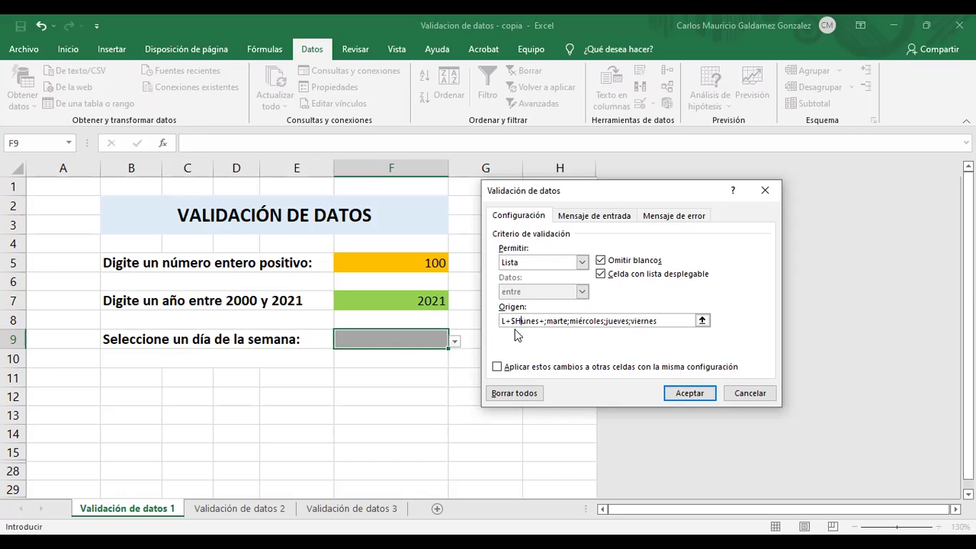
Step: Correct the second weekday in the list source to Martes
left_click(538, 321)
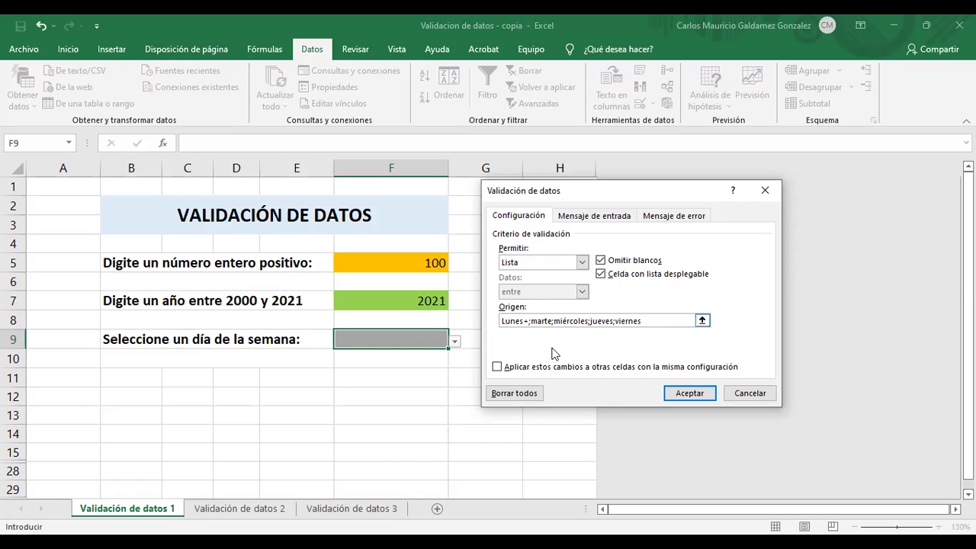
key("BackSpace")
type("M")
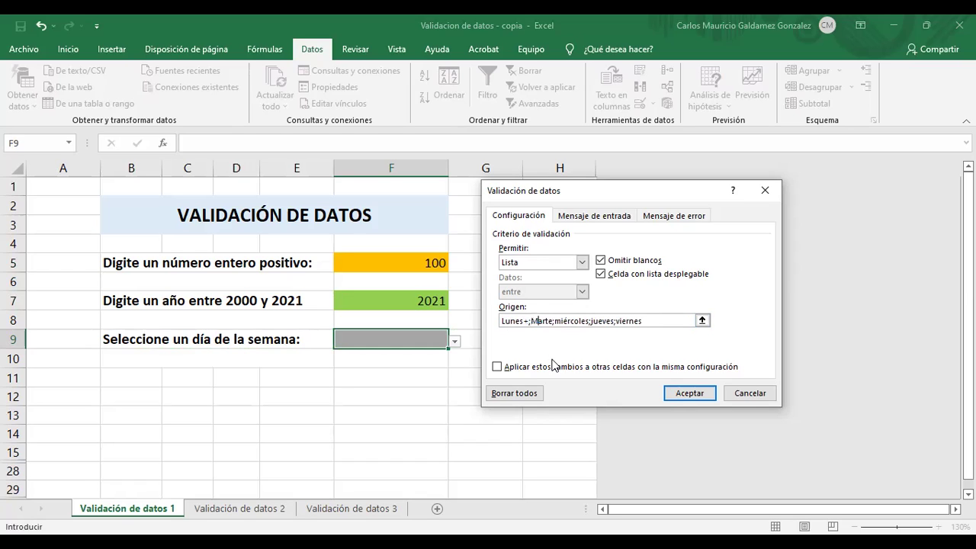
left_click(554, 321)
double_click(551, 322)
left_click(552, 321)
type("s;")
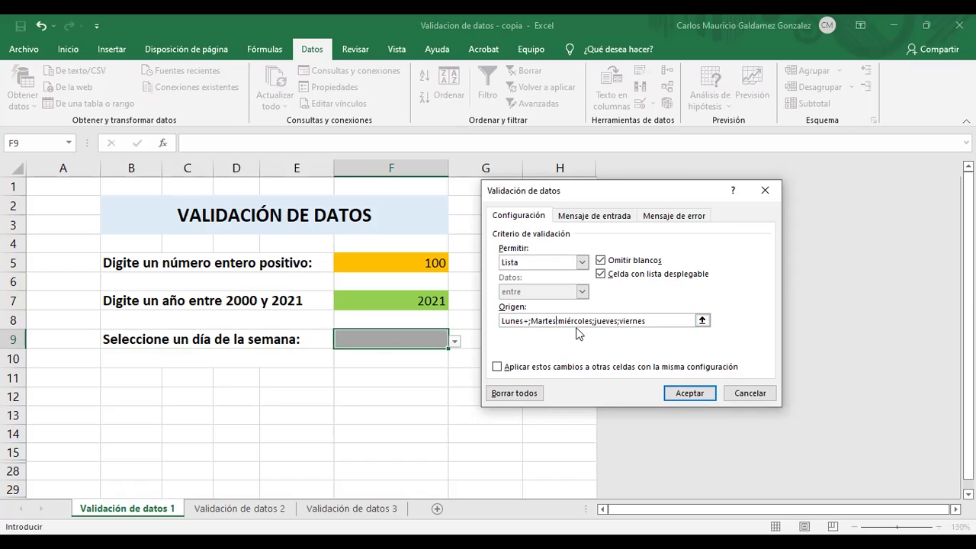
Step: Capitalize the third and fourth weekdays in the list source as Miércoles and Jueves
key("Delete")
type("M")
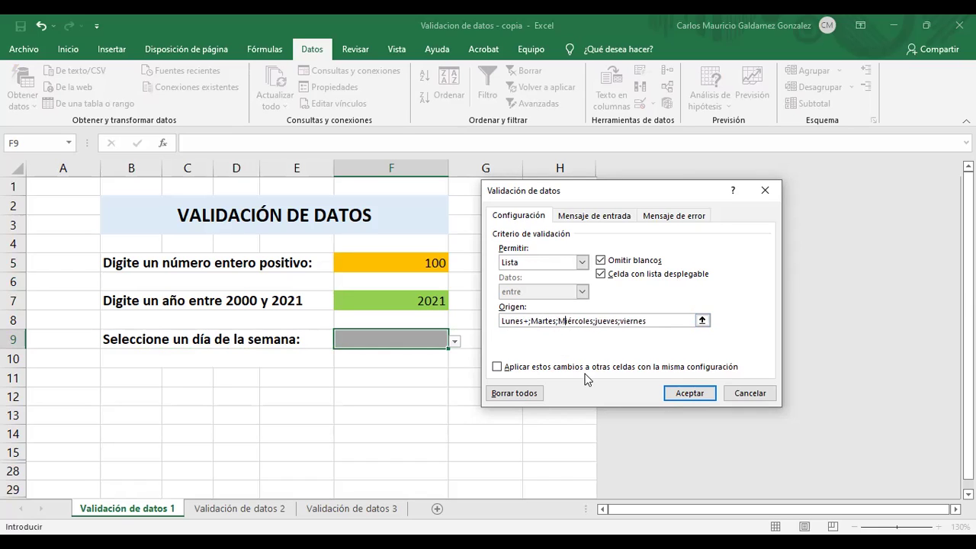
key("Right")
key("Right")
key("Right")
key("Right")
key("Right")
key("Right")
key("Right")
key("Right")
key("Right")
key("Delete")
type("J")
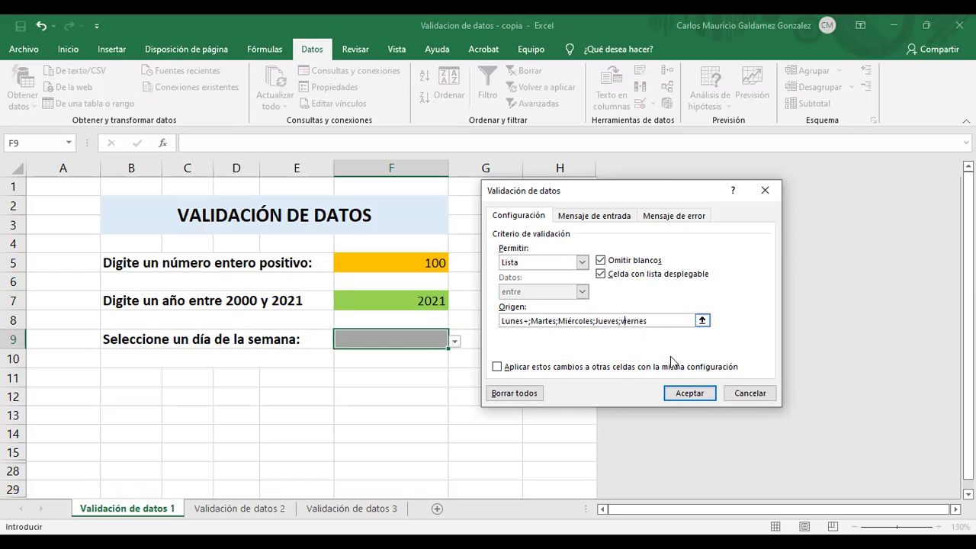
Step: Capitalize the fifth weekday in the list source as Viernes, removing any stray characters
key("Delete")
key("Delete")
type("V+")
key("Right")
key("Right")
key("BackSpace")
key("BackSpace")
key("BackSpace")
key("BackSpace")
key("BackSpace")
key("BackSpace")
type("Vi")
Step: Append Sabado to the list source, apply the validation, and display the weekday choices of cell F9
left_click(655, 321)
type(";Sábado")
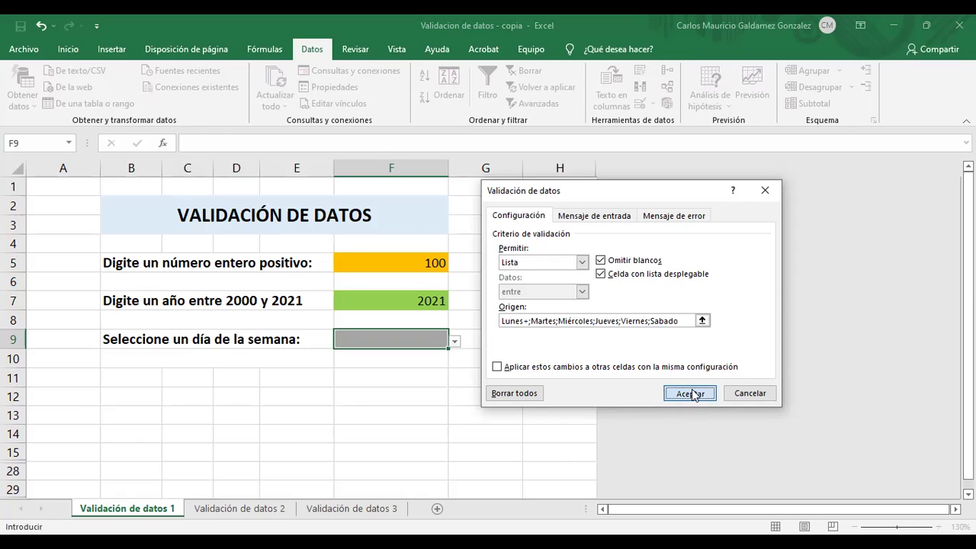
left_click(693, 395)
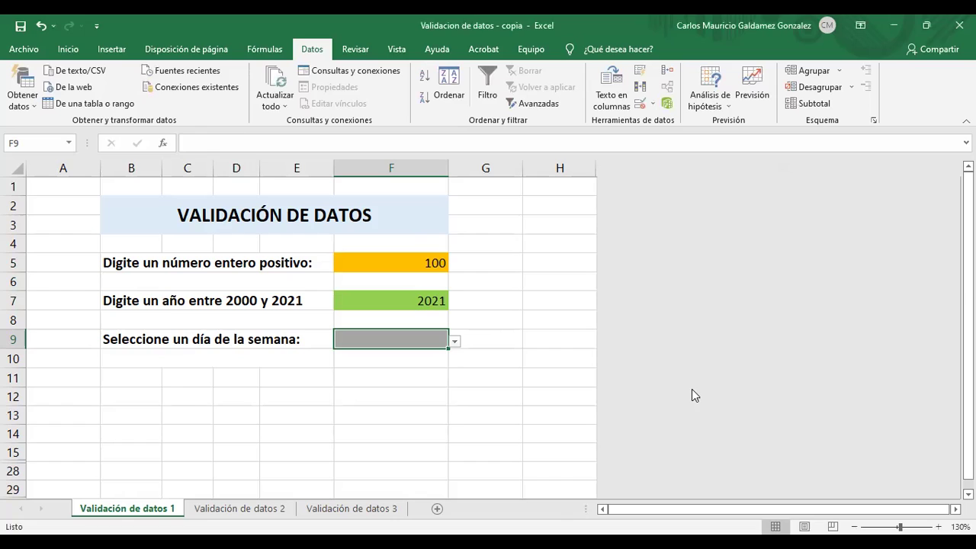
left_click(455, 343)
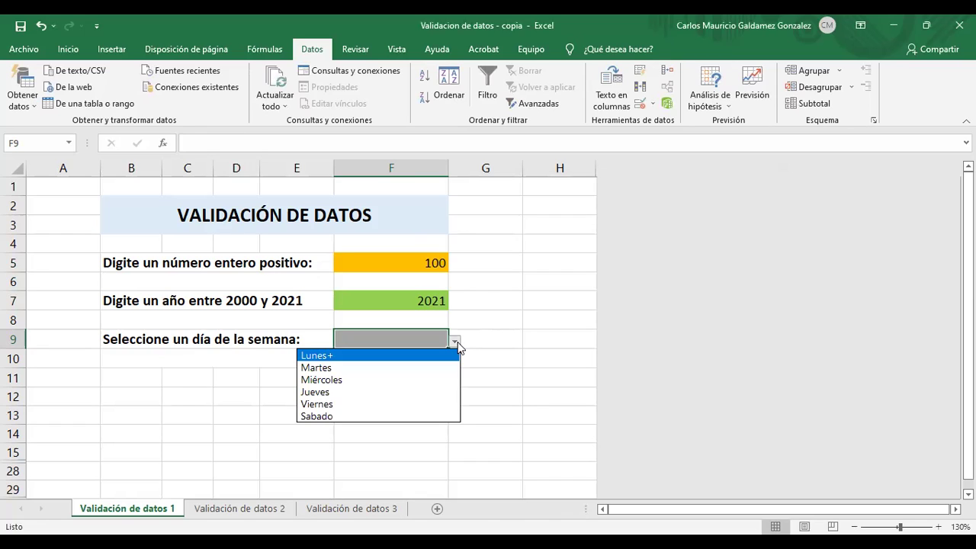
Step: Test the weekday list of cell F9 by choosing Miércoles and the first entry, Lunes+
left_click(347, 381)
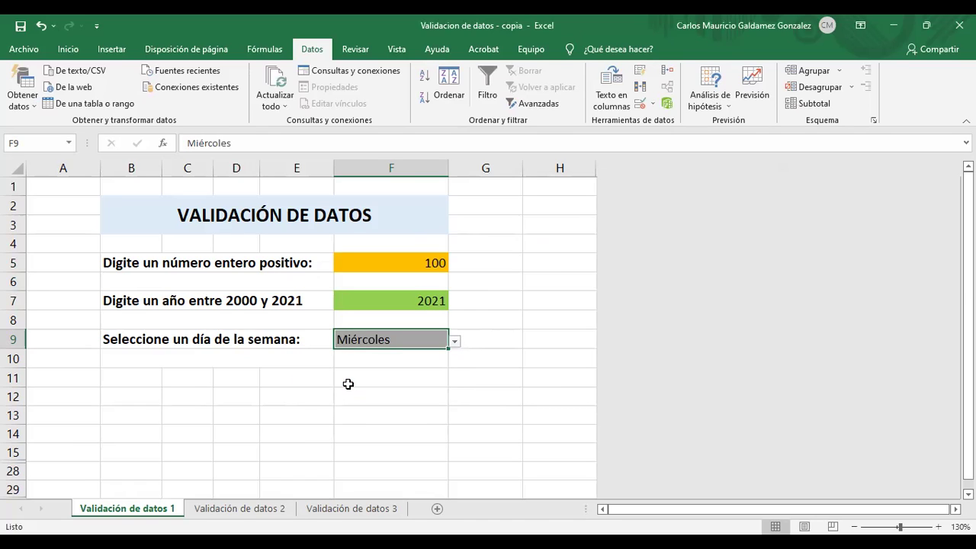
left_click(454, 341)
left_click(395, 356)
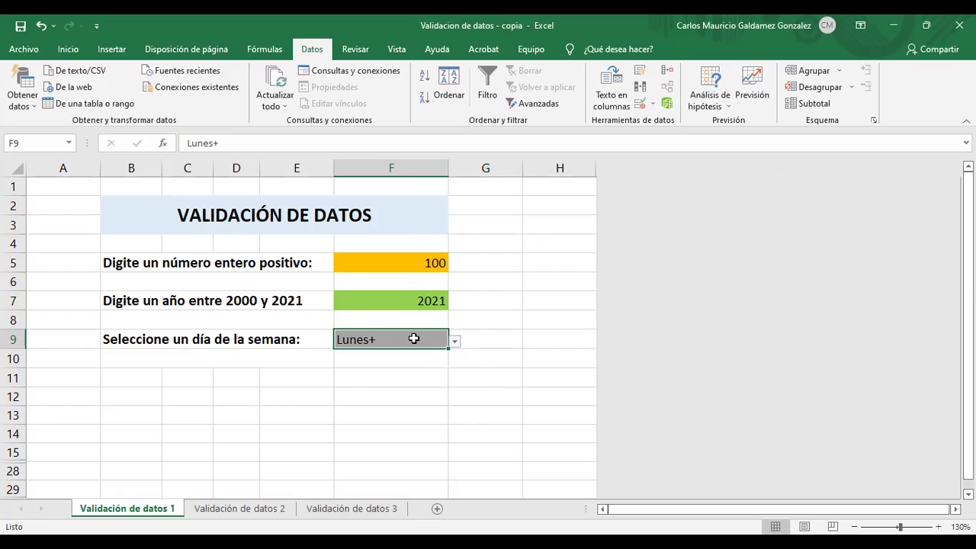
Step: Test cell F9 with the invalid day Saturno, discard that entry, and choose Miércoles from the list instead
type("Saturno")
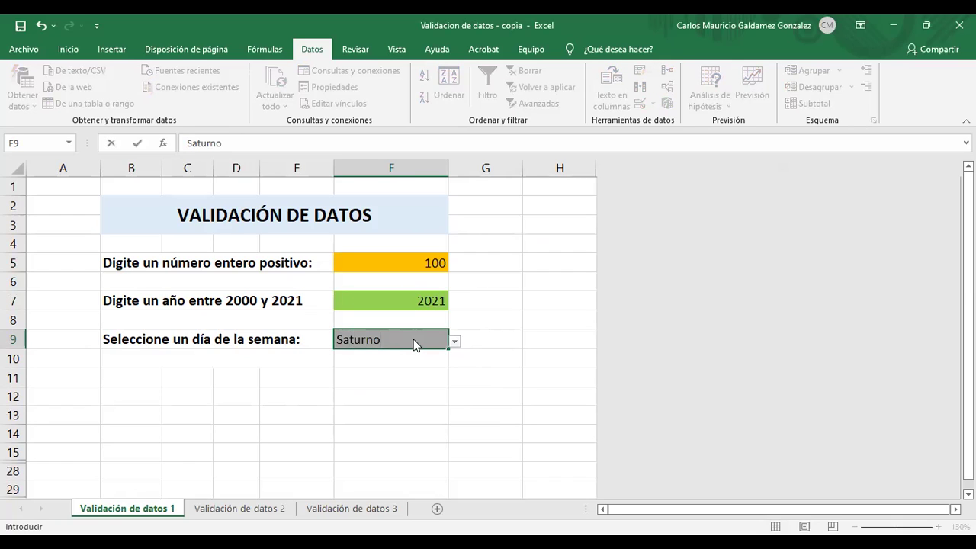
key("Return")
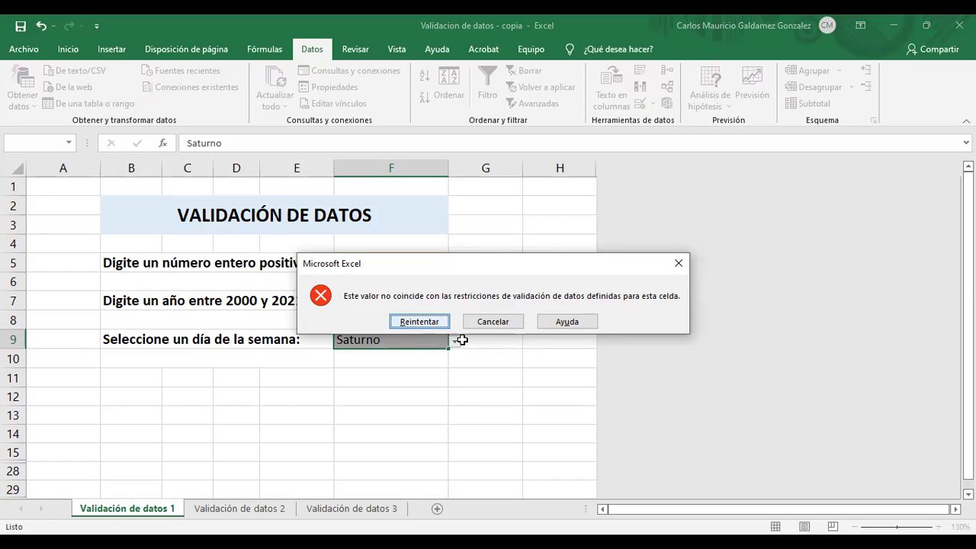
key("Return")
key("Return")
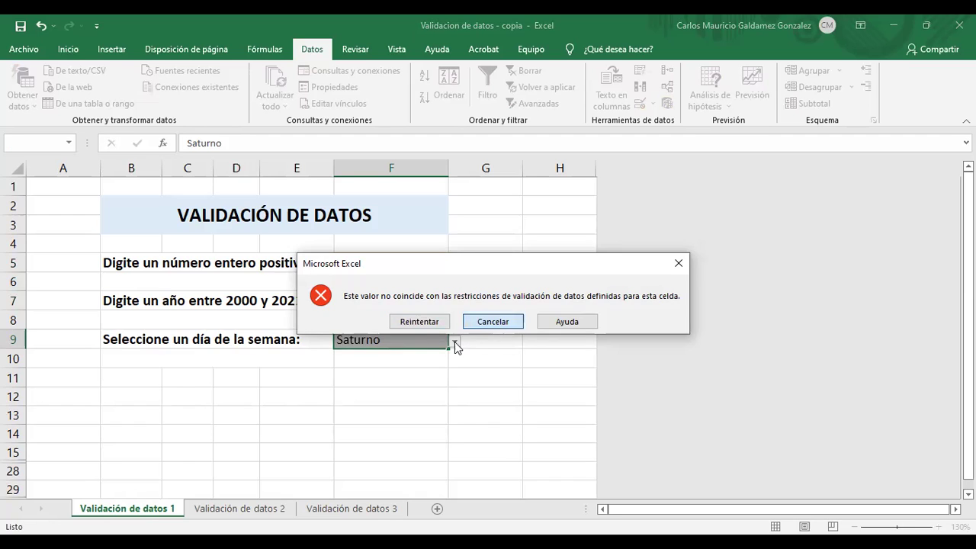
key("Escape")
left_click(454, 341)
left_click(321, 380)
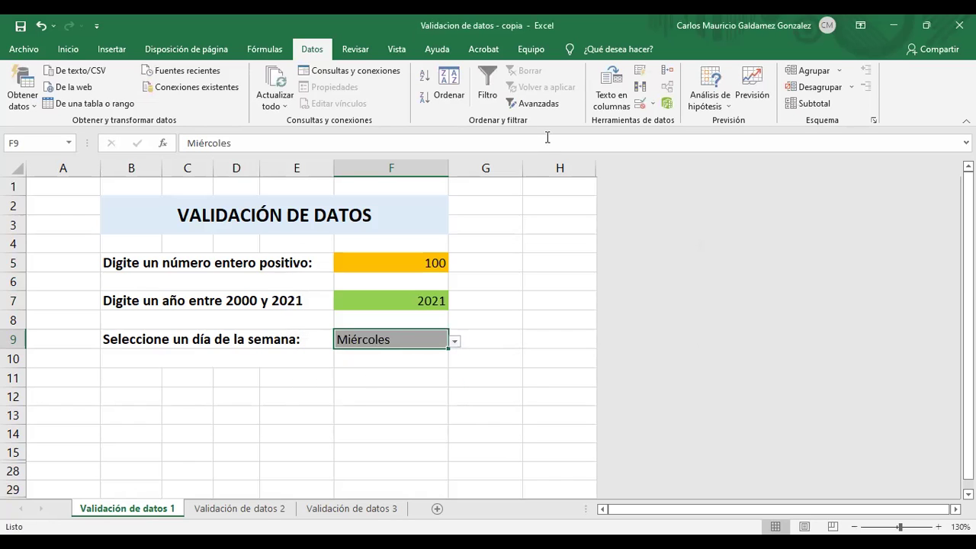
Step: Remove the stray plus sign after Lunes in the F9 validation source, apply it, and check the weekday list
left_click(640, 105)
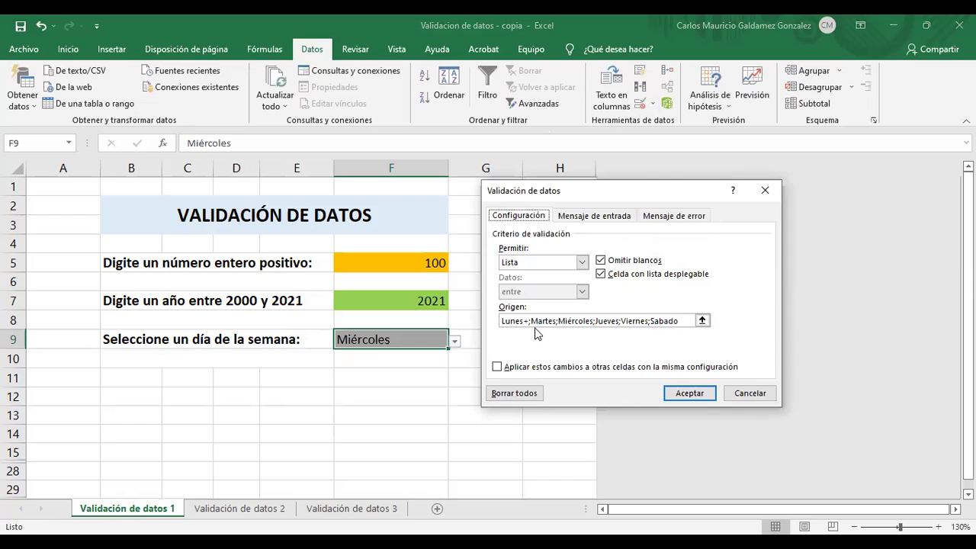
left_click(525, 320)
key("Delete")
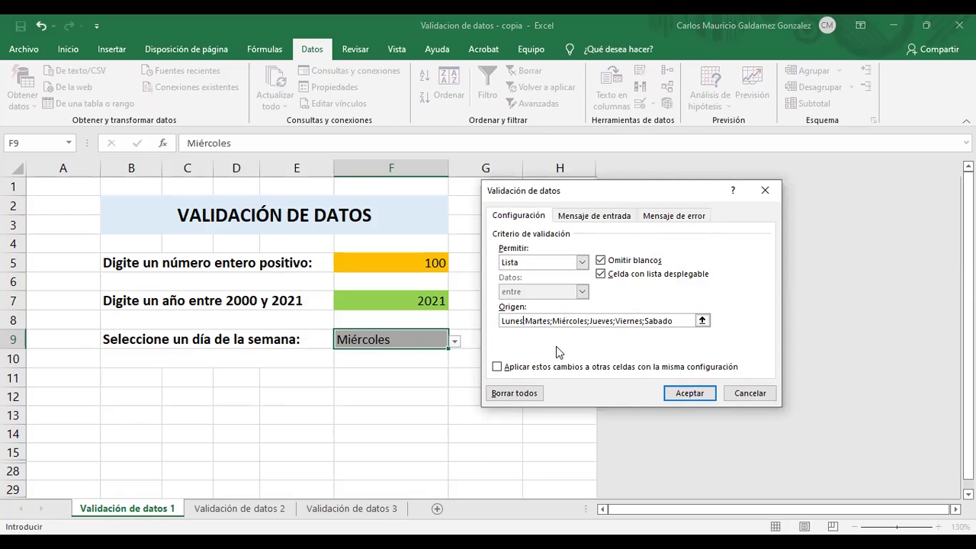
left_click(690, 394)
left_click(488, 339)
left_click(416, 339)
left_click(454, 342)
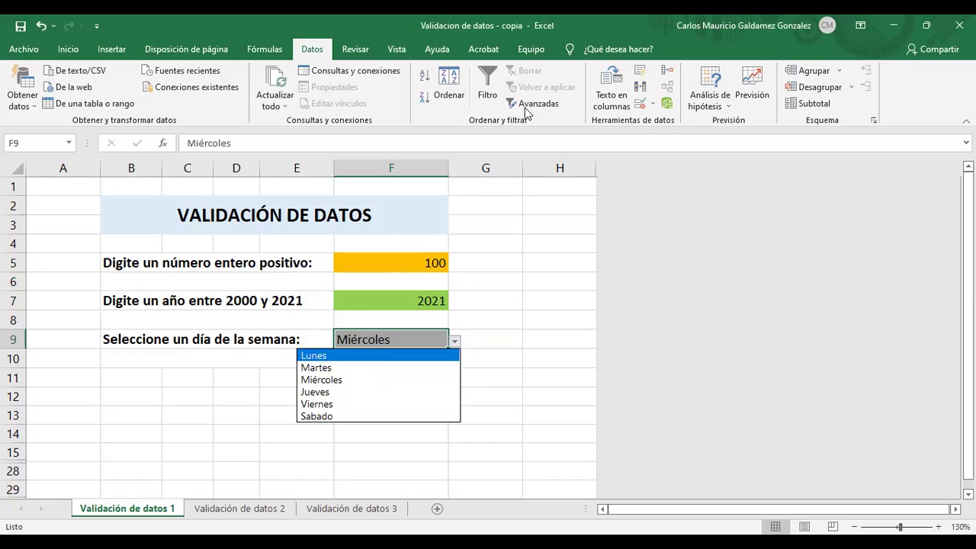
left_click(479, 340)
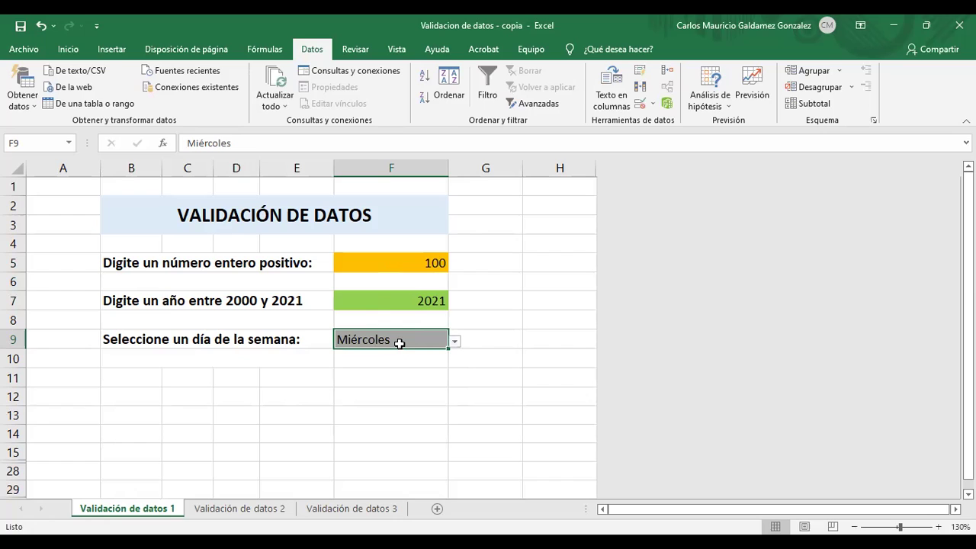
Step: Right-align the weekday in cell F9 and review the exercise cells F5, F7 and F9
left_click(64, 51)
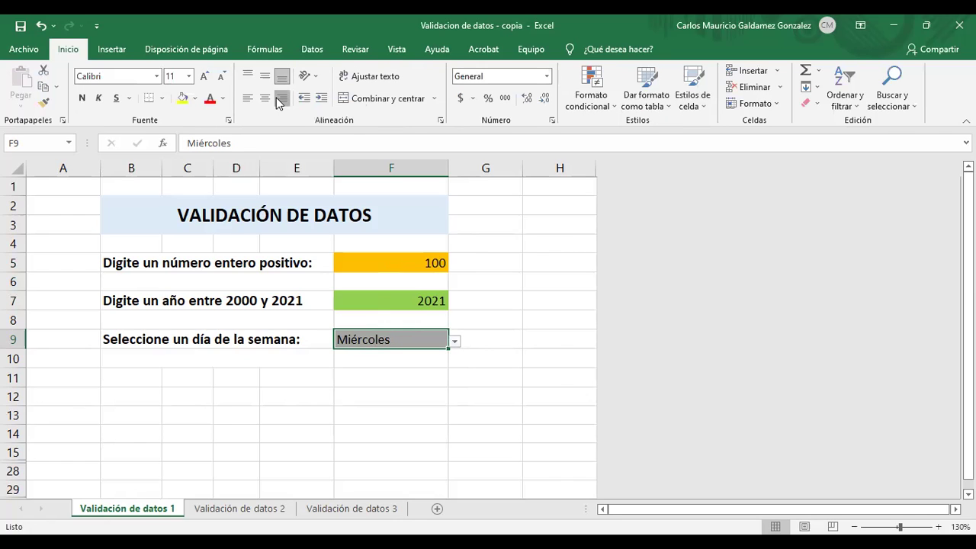
left_click(281, 98)
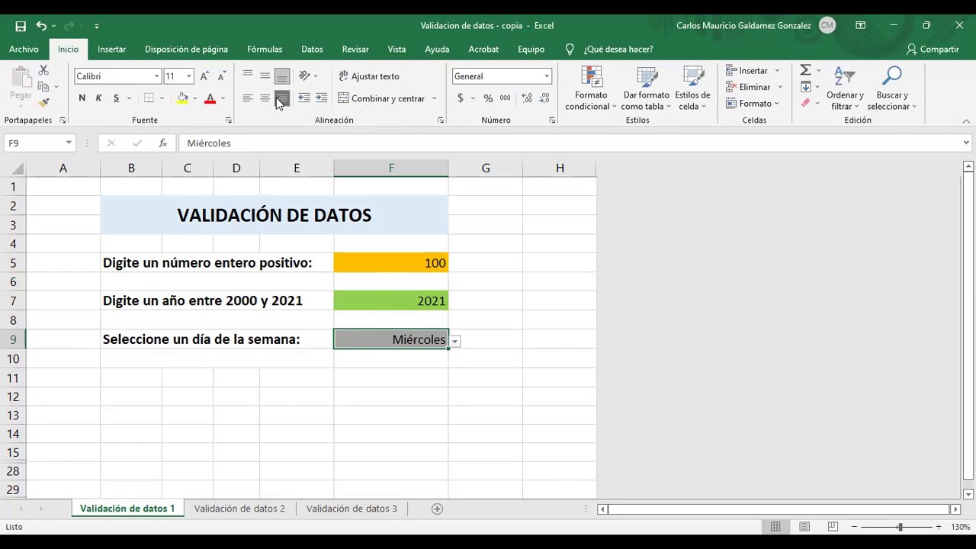
left_click(389, 266)
left_click(392, 305)
left_click(407, 340)
left_click(367, 266)
left_click(376, 303)
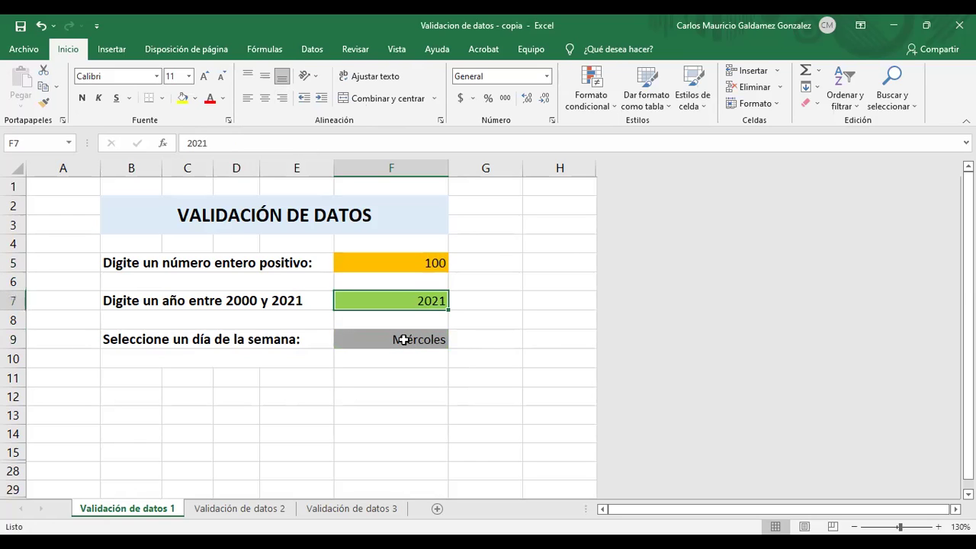
left_click(401, 340)
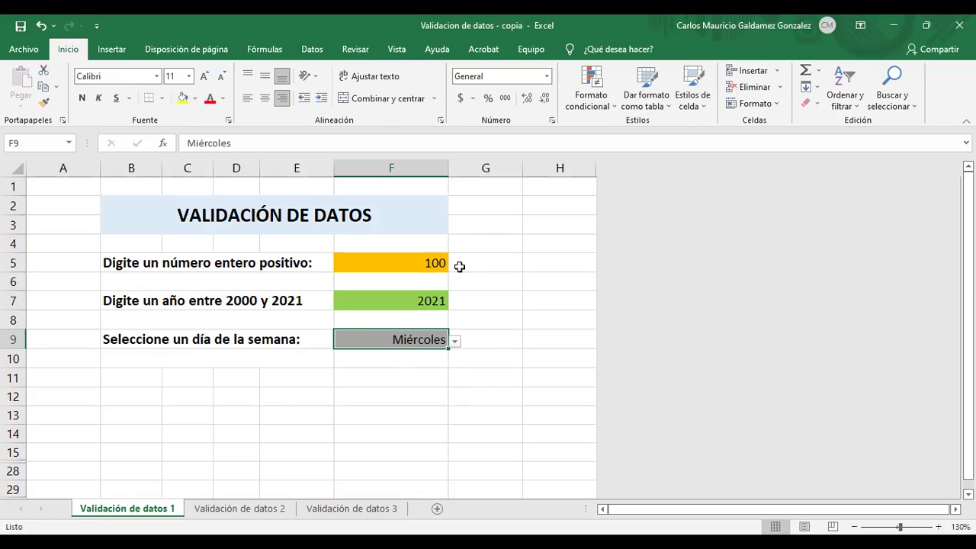
Step: Preview the Validación de datos 2 sheet, return to Validación de datos 1, and review exercise cells F9, F7 and F5
left_click(460, 266)
left_click(485, 302)
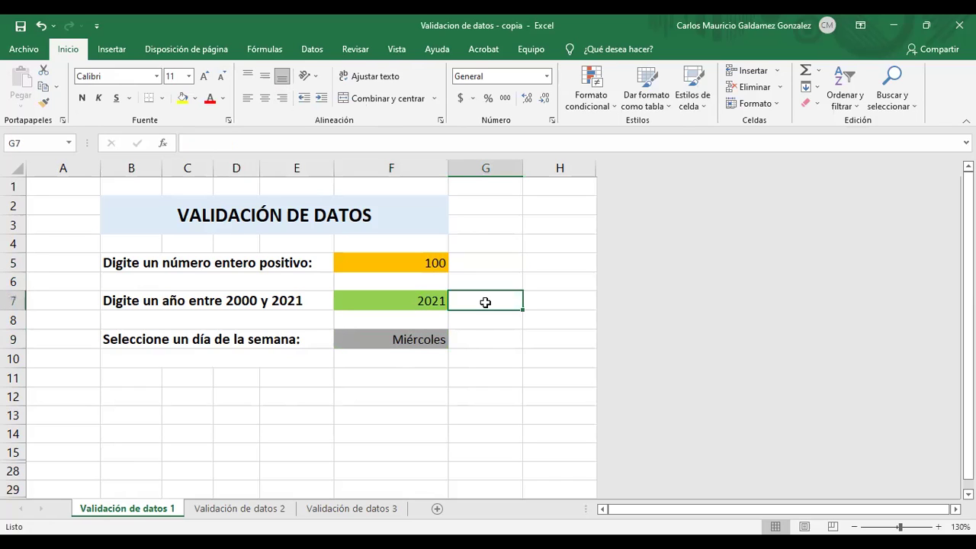
left_click(225, 510)
left_click(128, 511)
left_click(235, 513)
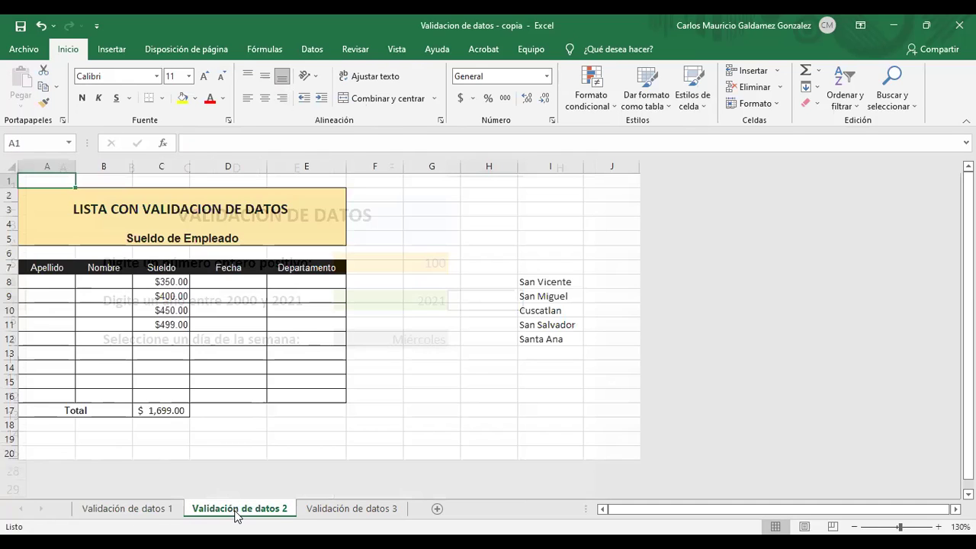
left_click(116, 509)
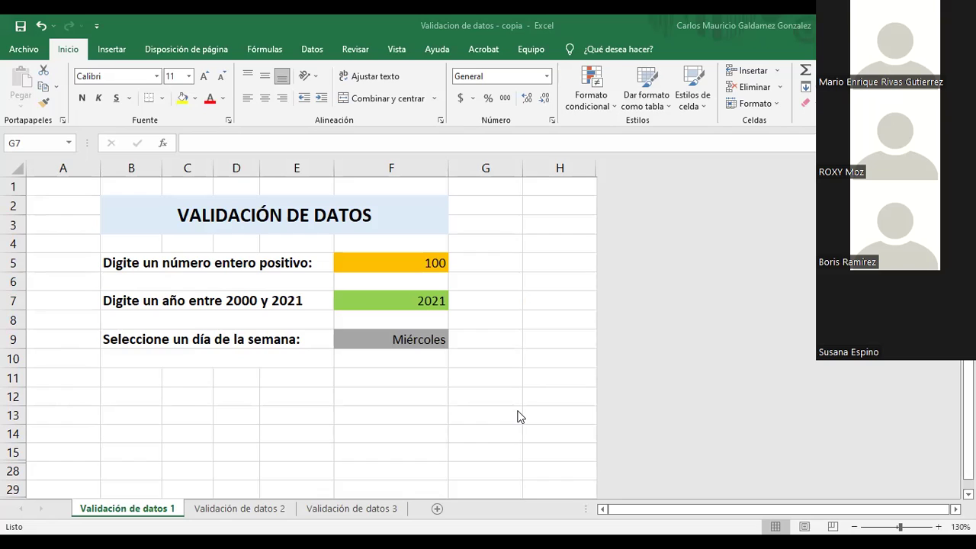
left_click(377, 339)
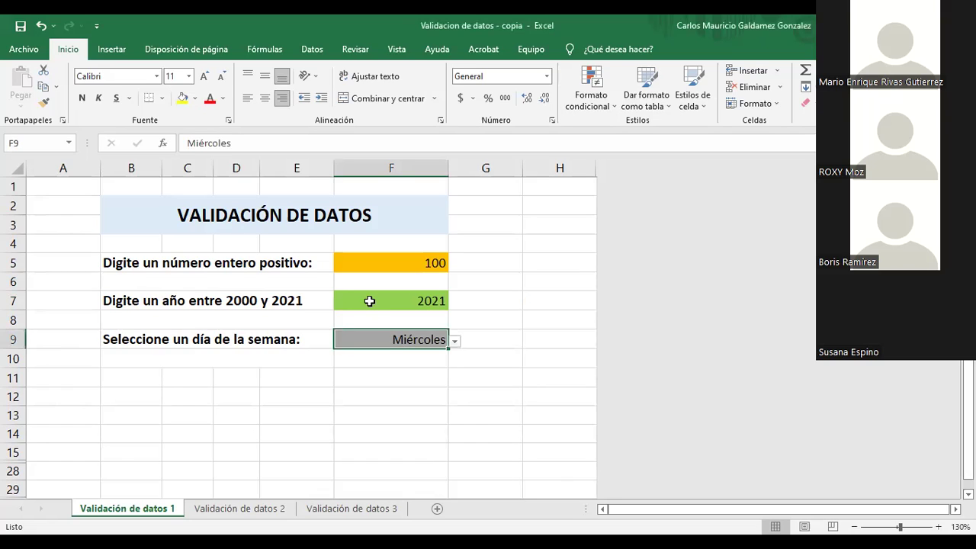
left_click(370, 303)
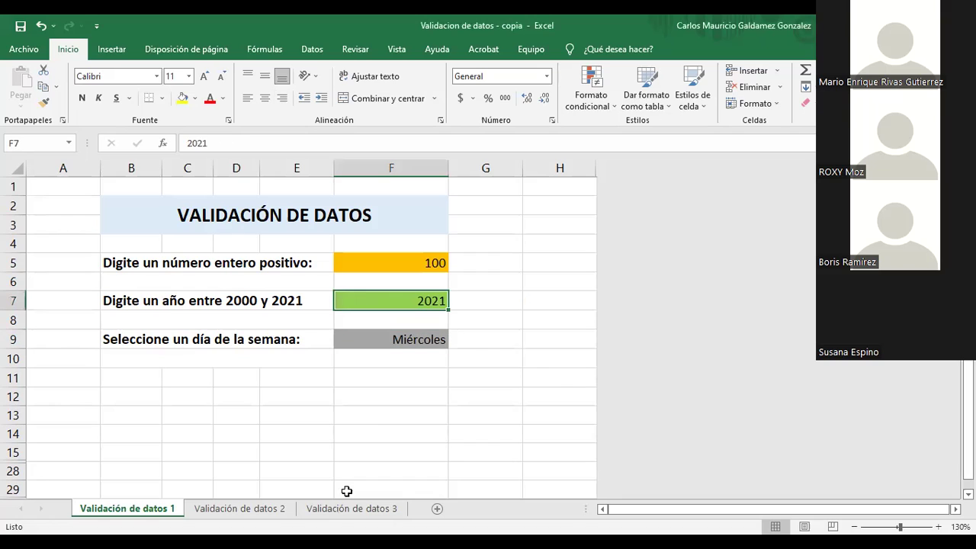
left_click(382, 266)
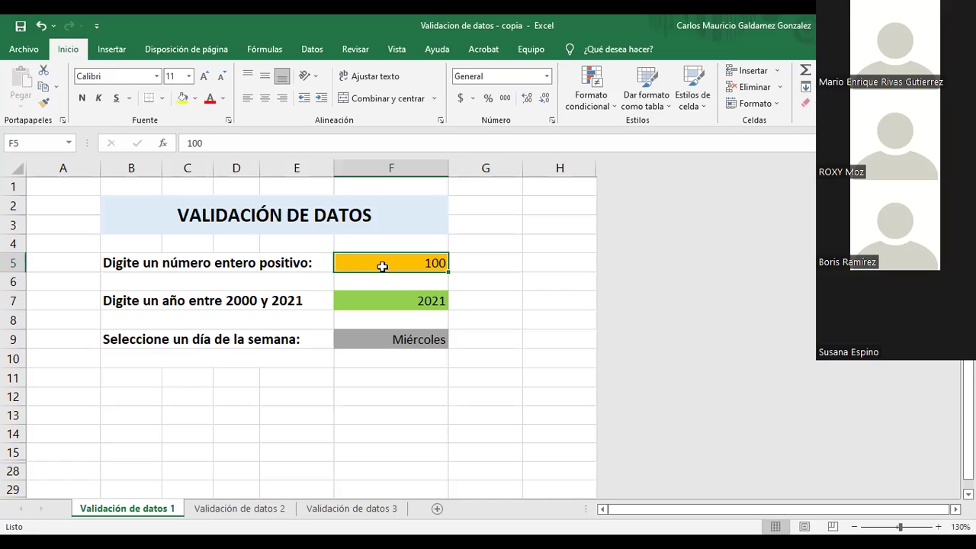
Step: Go to the Validación de datos 2 sheet and examine the Departamento cells E8:E16 and the department names in I8:I12
left_click(232, 509)
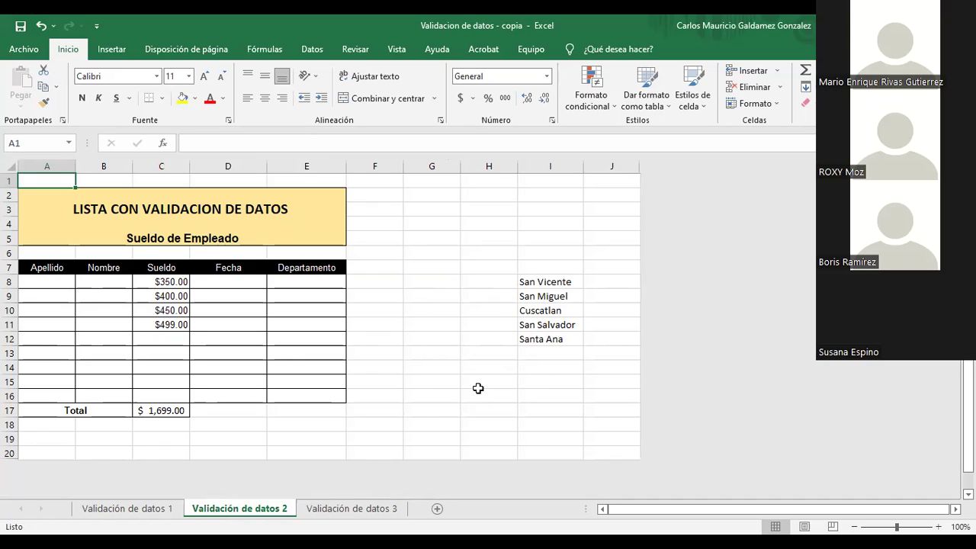
scroll(202, 349, "up", 1, "ctrl")
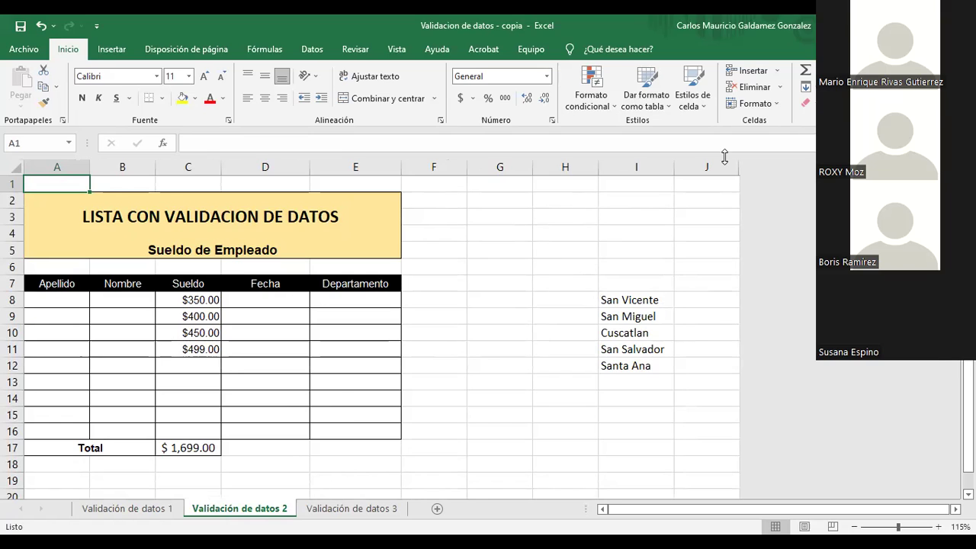
left_click_drag(342, 302, 355, 434)
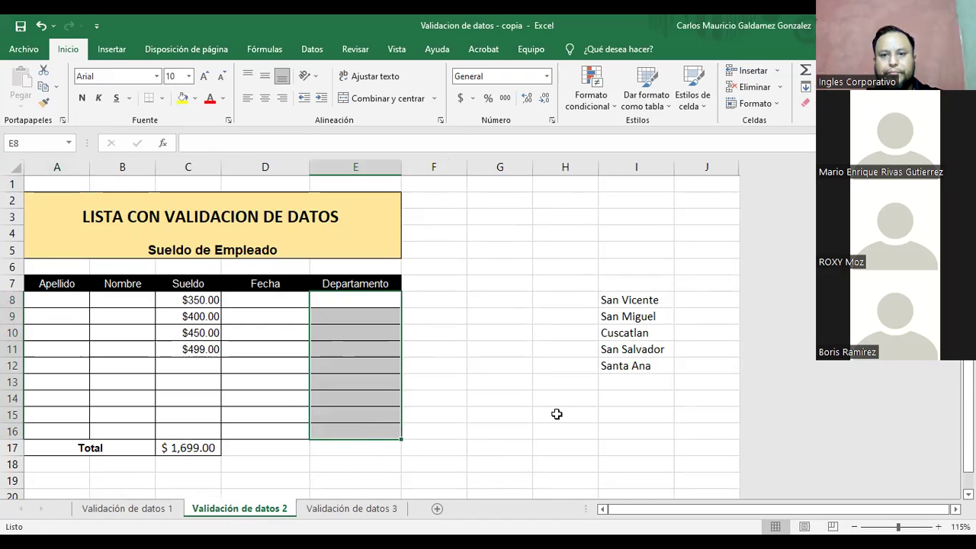
left_click(466, 351)
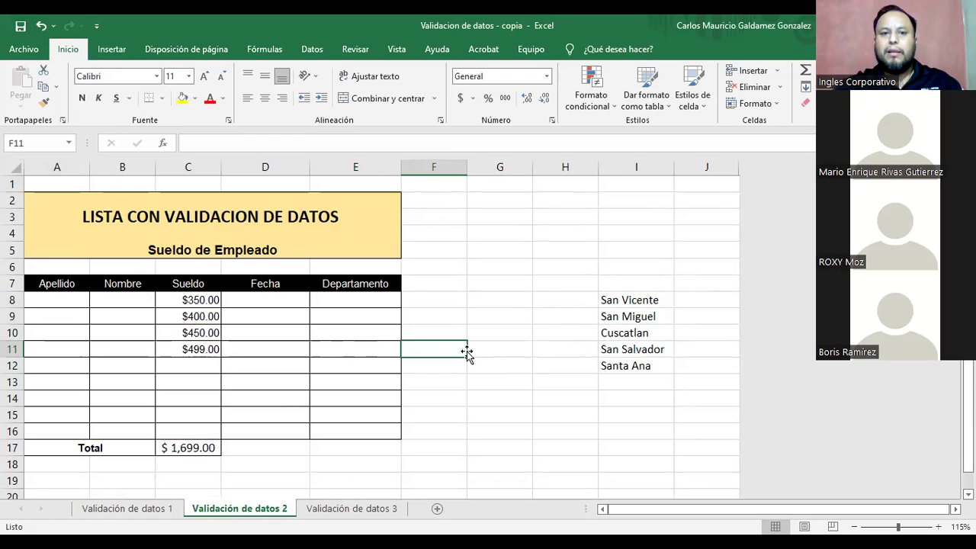
left_click_drag(353, 303, 359, 431)
left_click_drag(636, 302, 631, 368)
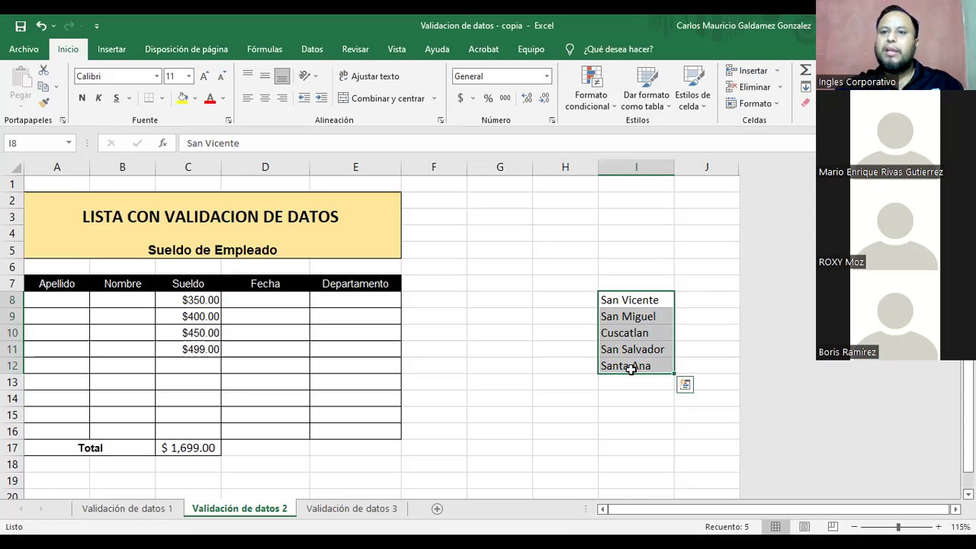
left_click(351, 349)
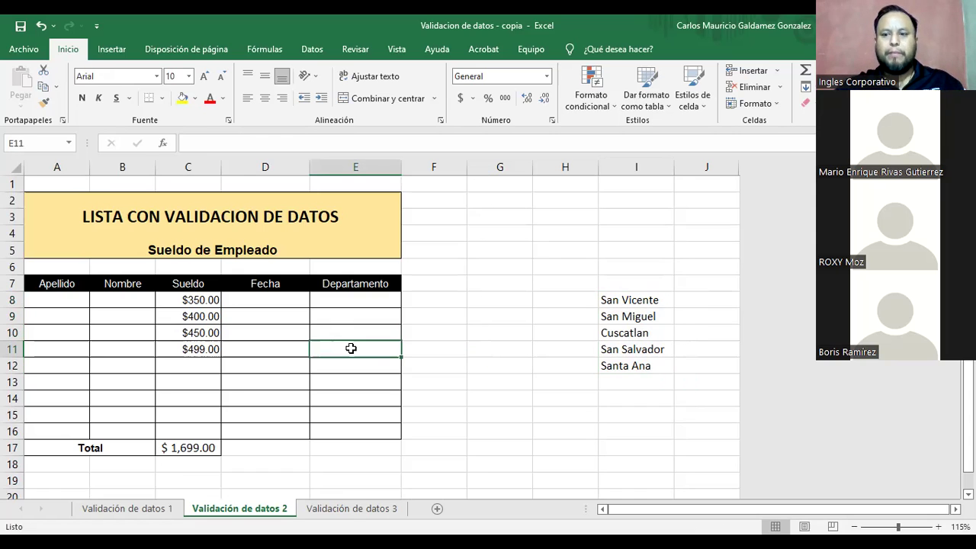
Step: Start a data validation rule for the Departamento cells E8:E16 that allows a Lista
left_click_drag(344, 302, 352, 428)
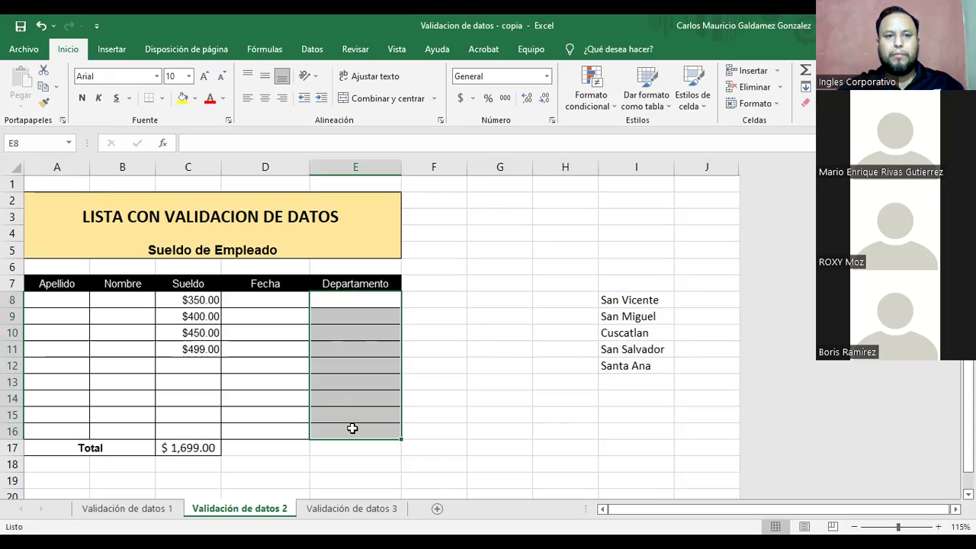
left_click(310, 52)
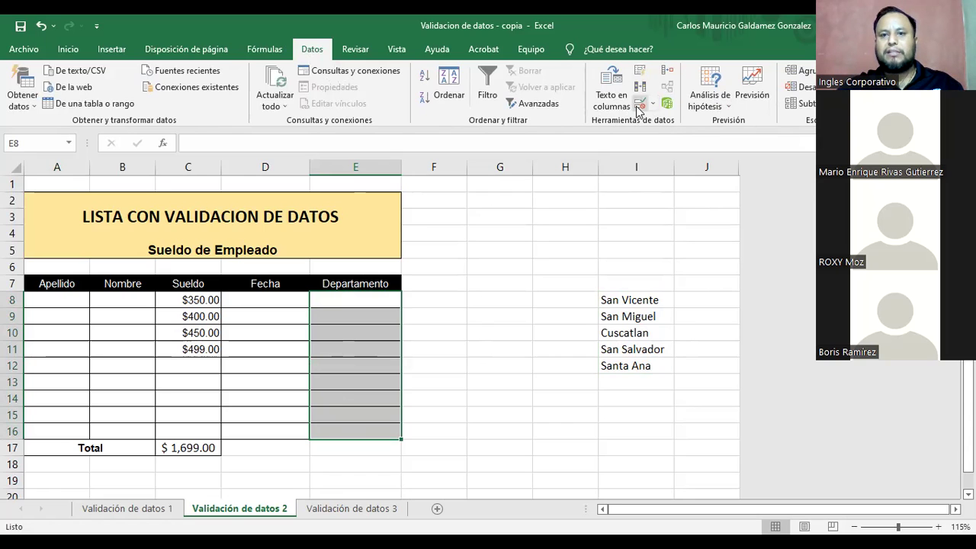
left_click(639, 107)
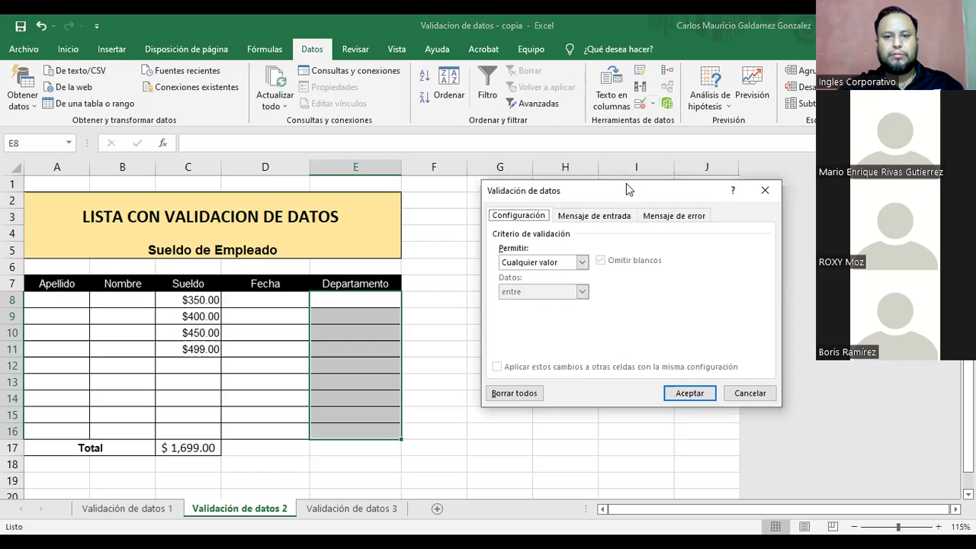
left_click_drag(626, 189, 562, 193)
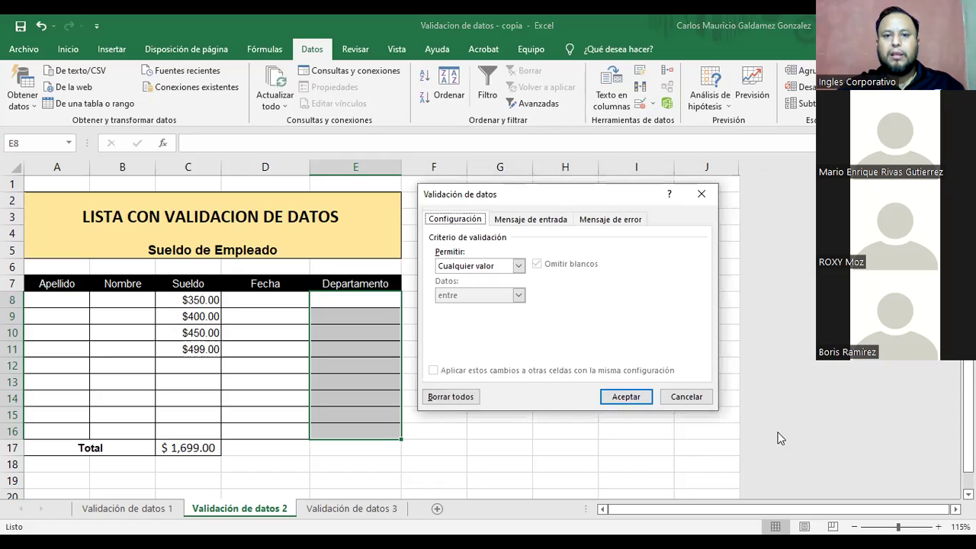
left_click(518, 266)
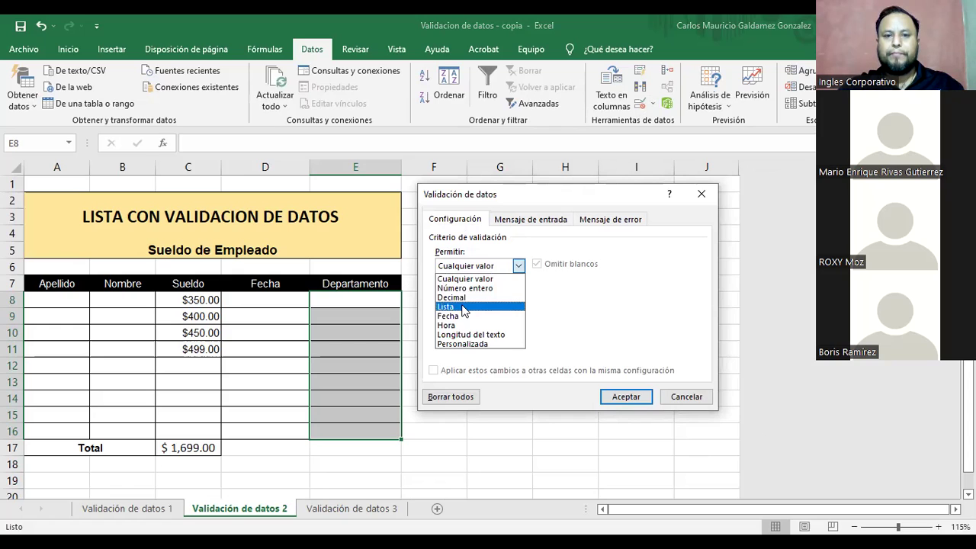
left_click(463, 307)
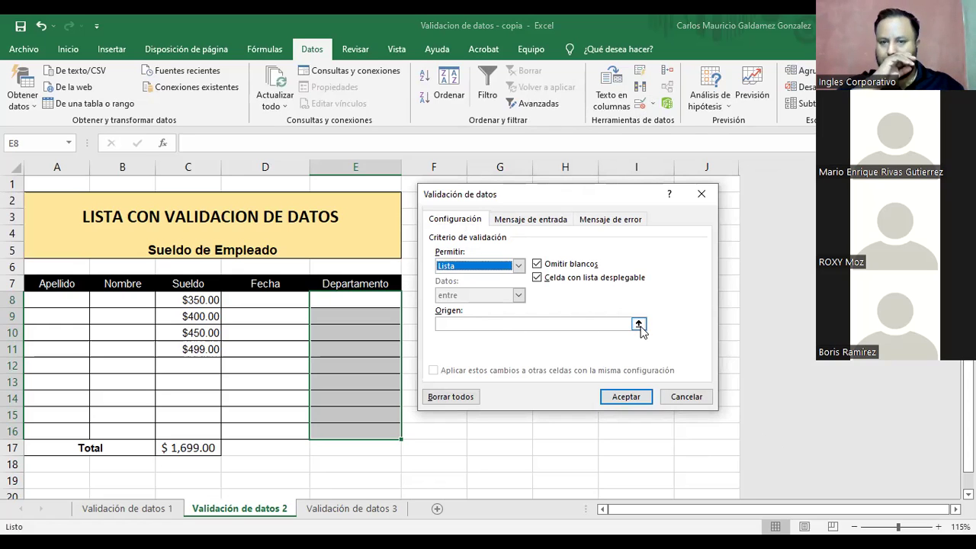
Step: Set the list source of the Departamento validation to the department names in =$I$8:$I$12
left_click(554, 327)
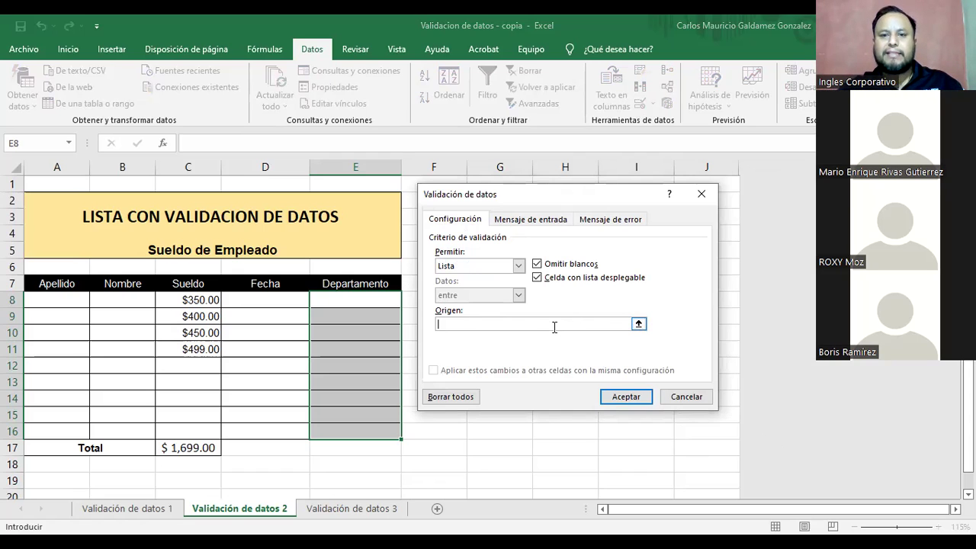
left_click(637, 324)
left_click_drag(627, 304, 633, 364)
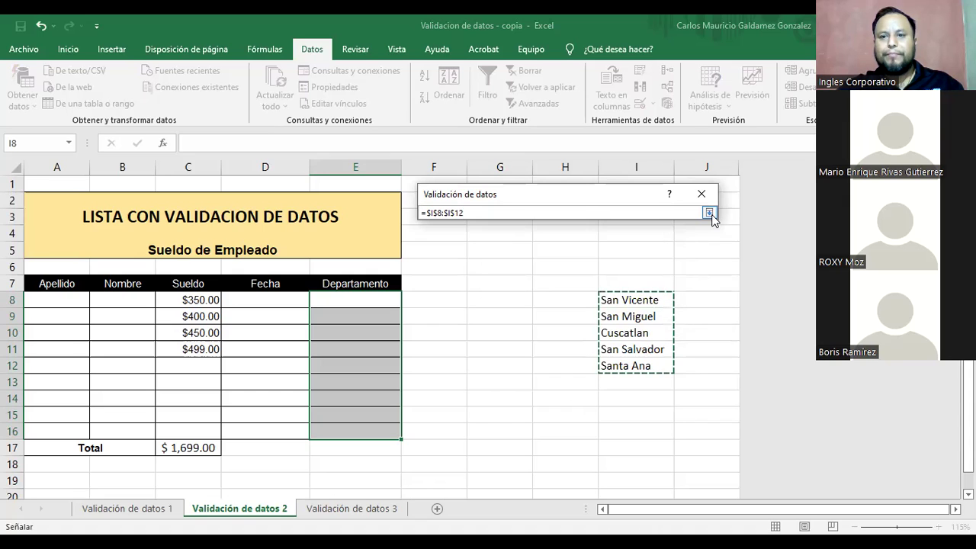
left_click(711, 215)
left_click(710, 215)
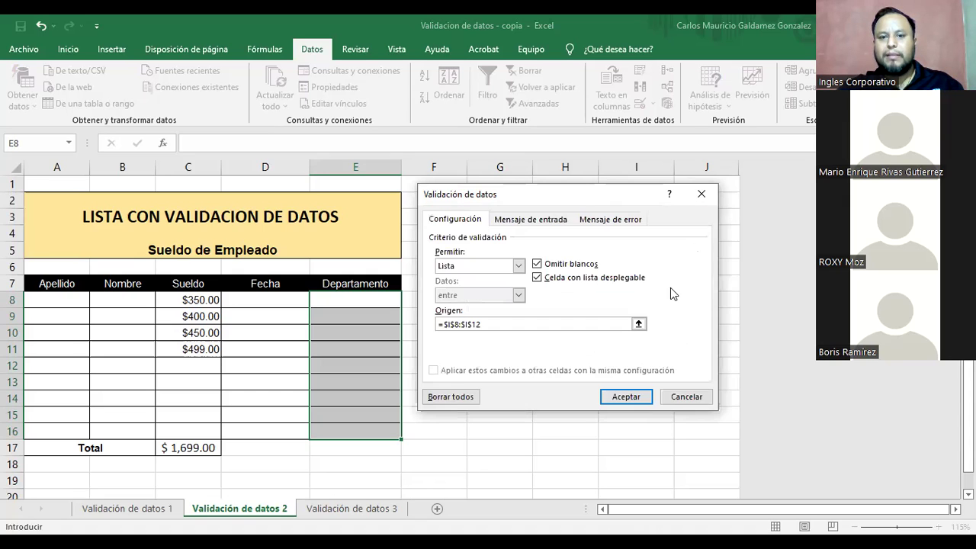
Step: Apply the list validation to the Departamento cells and choose San Vicente in cell E8
left_click(626, 398)
left_click(473, 301)
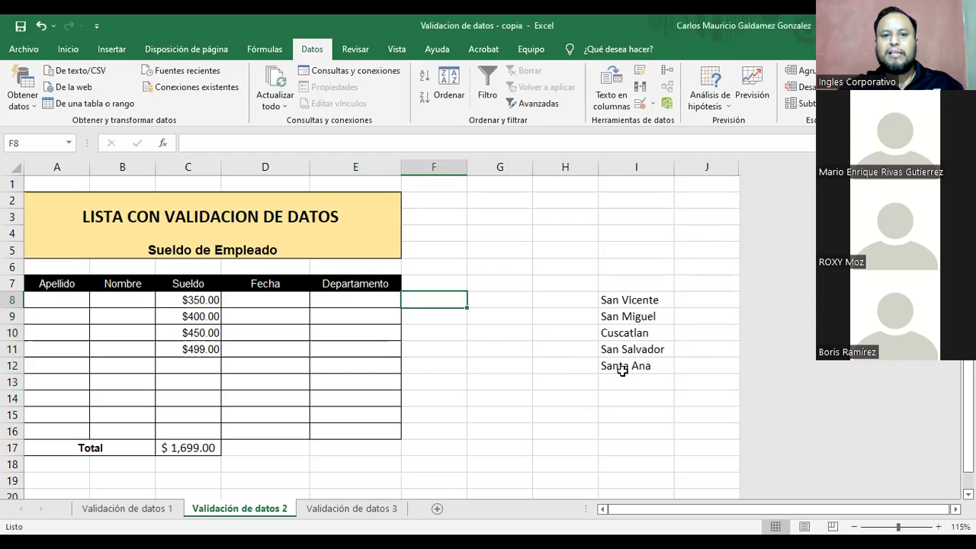
left_click(367, 299)
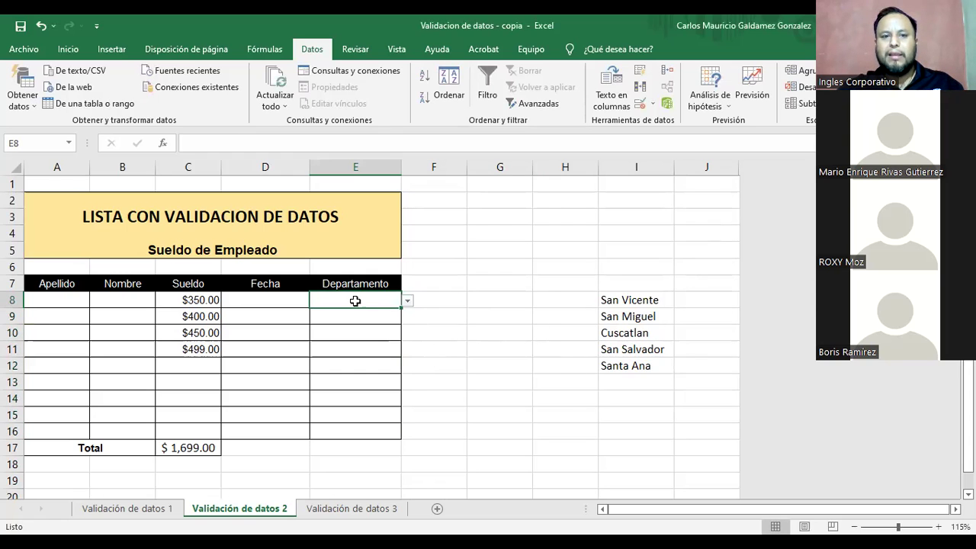
left_click(408, 301)
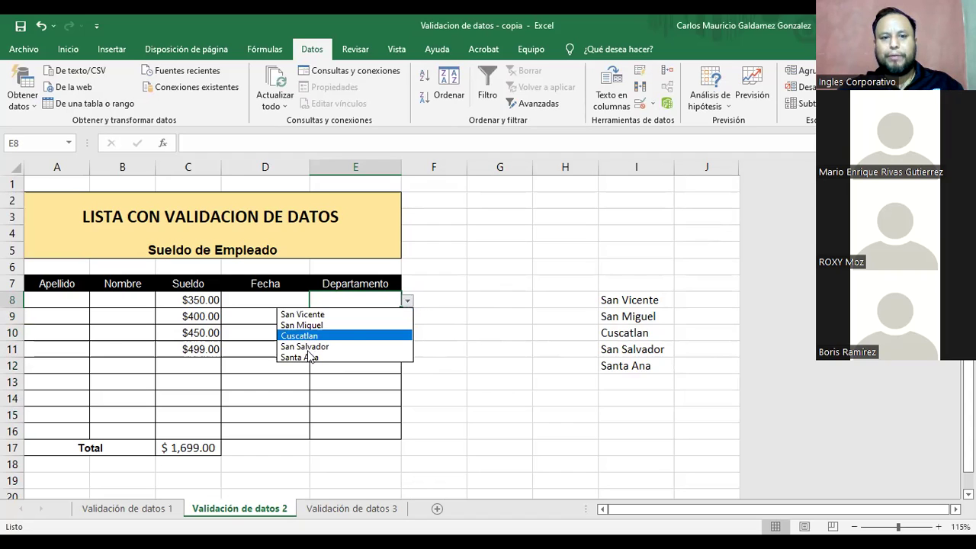
left_click(411, 302)
left_click(412, 302)
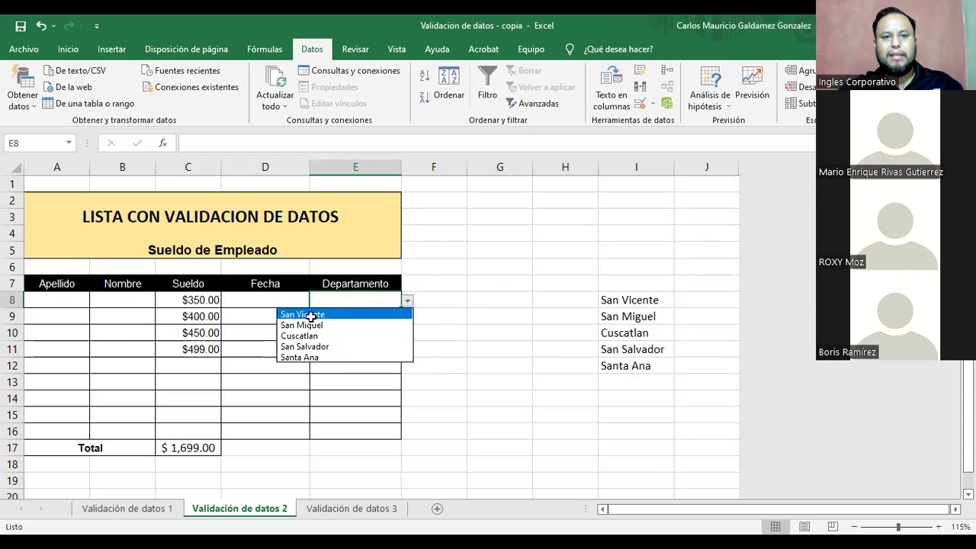
left_click(313, 314)
Step: Choose San Miguel in Departamento cell E9 and Cuscatlan in cells E10 and E11 from their validation lists
left_click(408, 315)
left_click(372, 314)
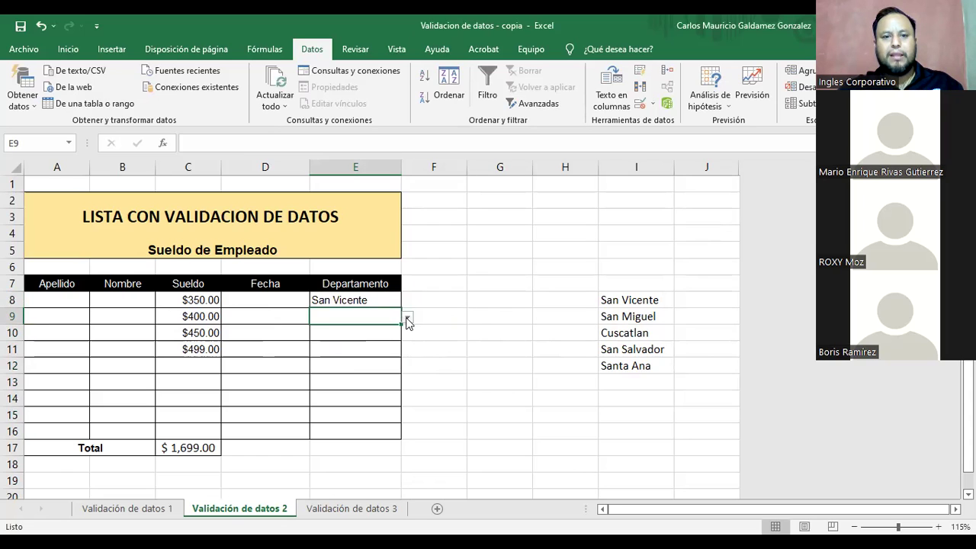
left_click(408, 317)
left_click(316, 343)
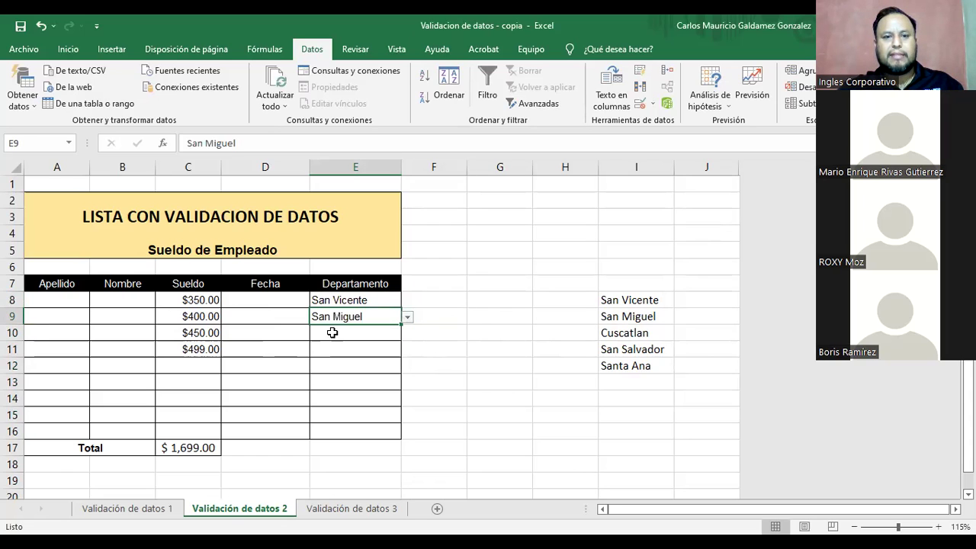
left_click(371, 331)
left_click(408, 334)
left_click(328, 368)
left_click(358, 348)
left_click(408, 349)
left_click(328, 385)
Step: Choose San Salvador in Departamento cell E12 and Santa Ana in cell E13 from their validation lists
left_click(366, 368)
left_click(408, 367)
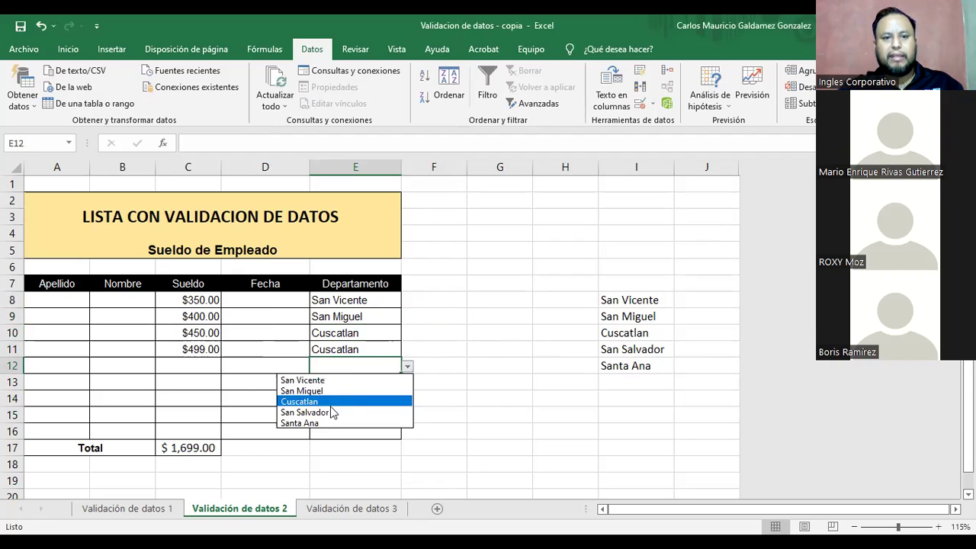
left_click(339, 412)
left_click(396, 388)
left_click(408, 383)
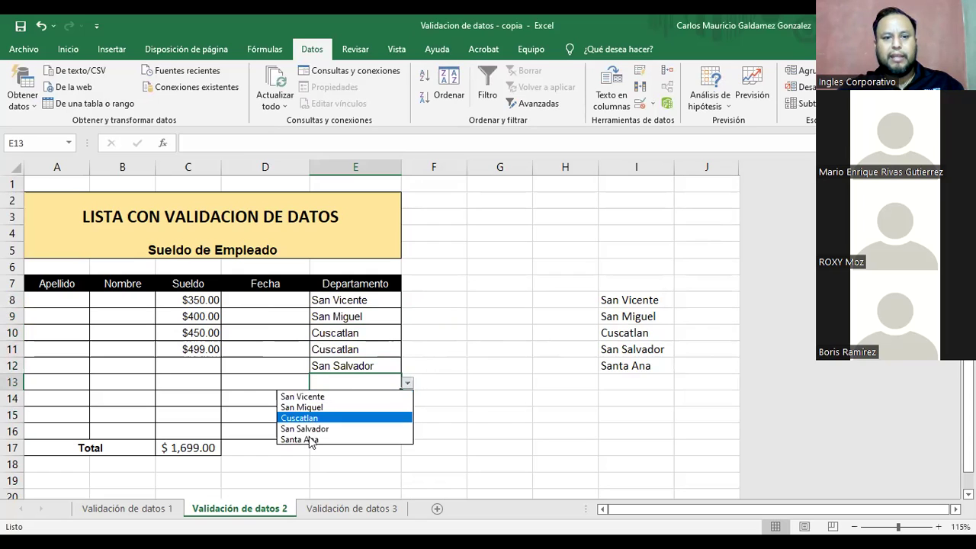
left_click(314, 439)
Step: Choose Santa Ana in the remaining Departamento cells E14, E15 and E16 from their validation lists
left_click(324, 394)
left_click(408, 399)
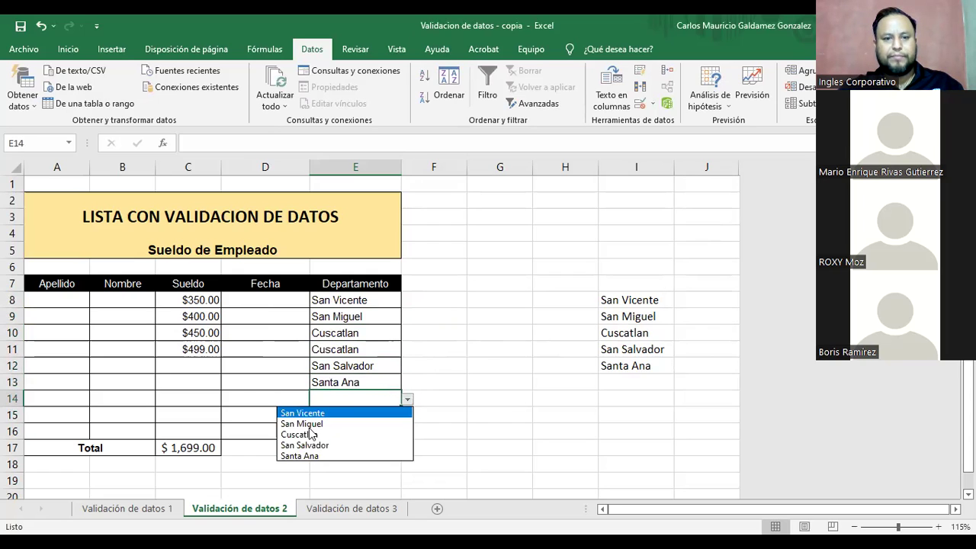
left_click(308, 455)
left_click(322, 414)
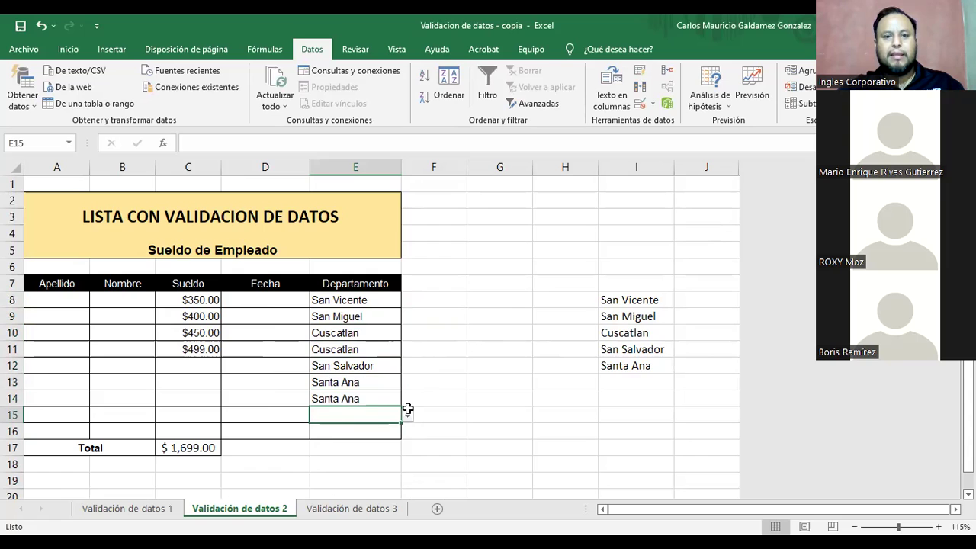
left_click(408, 415)
left_click(302, 473)
left_click(314, 433)
left_click(408, 432)
left_click(320, 488)
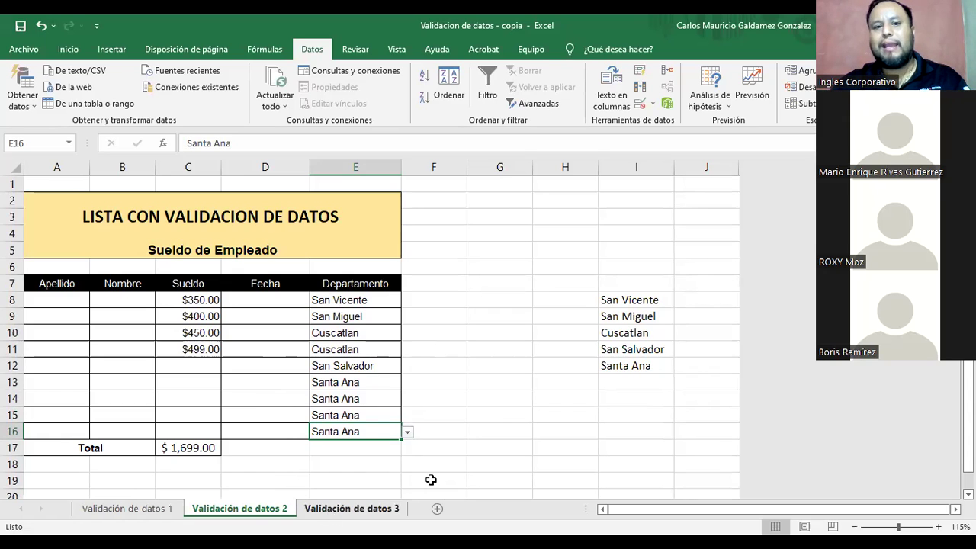
Step: Test the list validation by trying to enter Mejicanos in Departamento cell E12, and cancel the entry
left_click(347, 366)
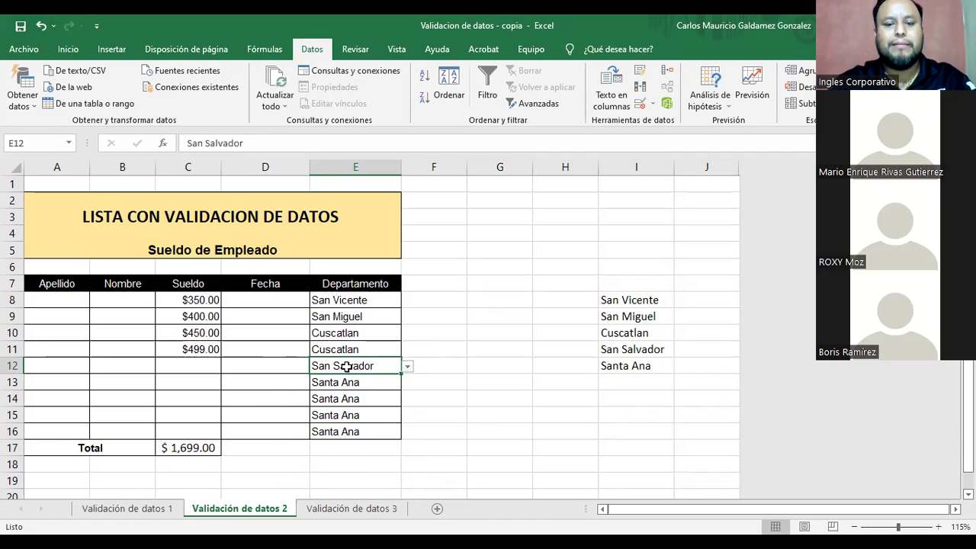
type("Mejicanops")
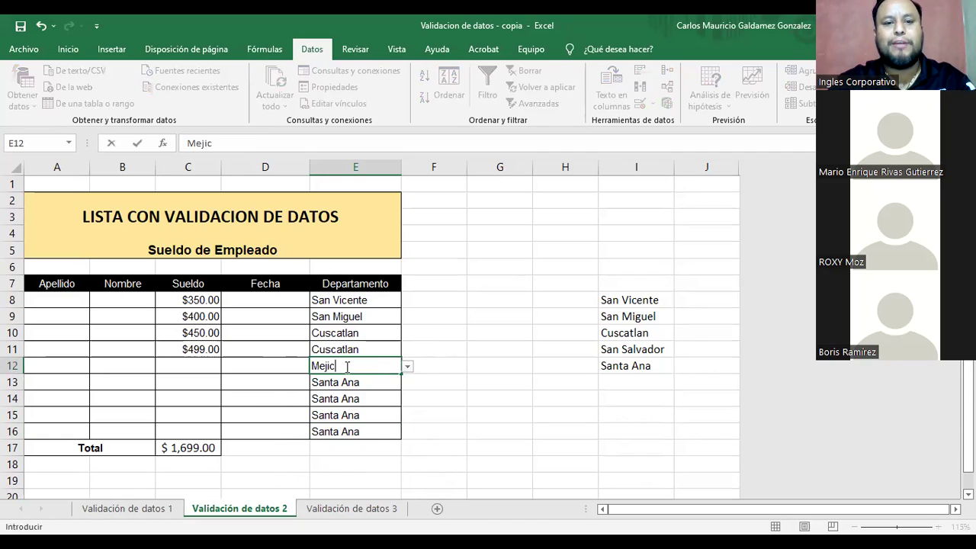
key("BackSpace")
key("BackSpace")
type("s")
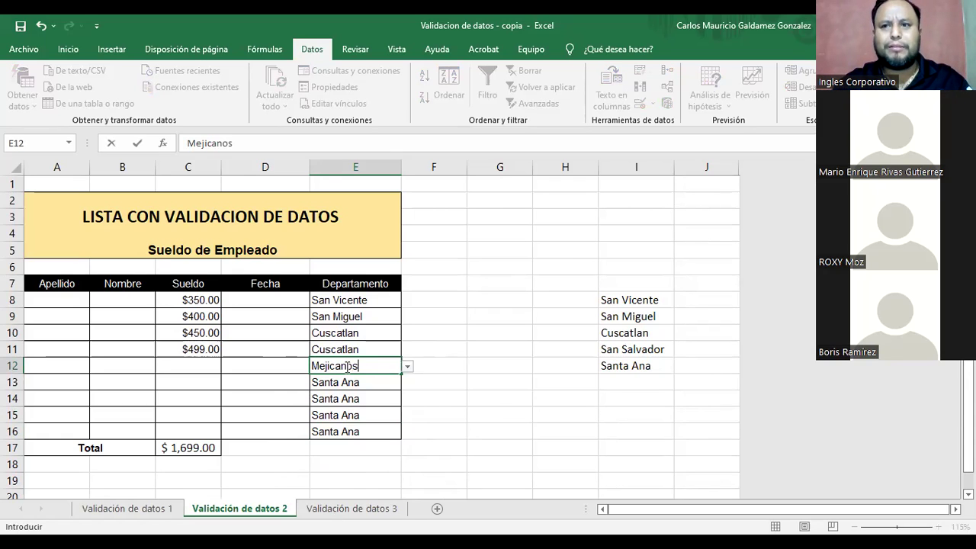
key("Return")
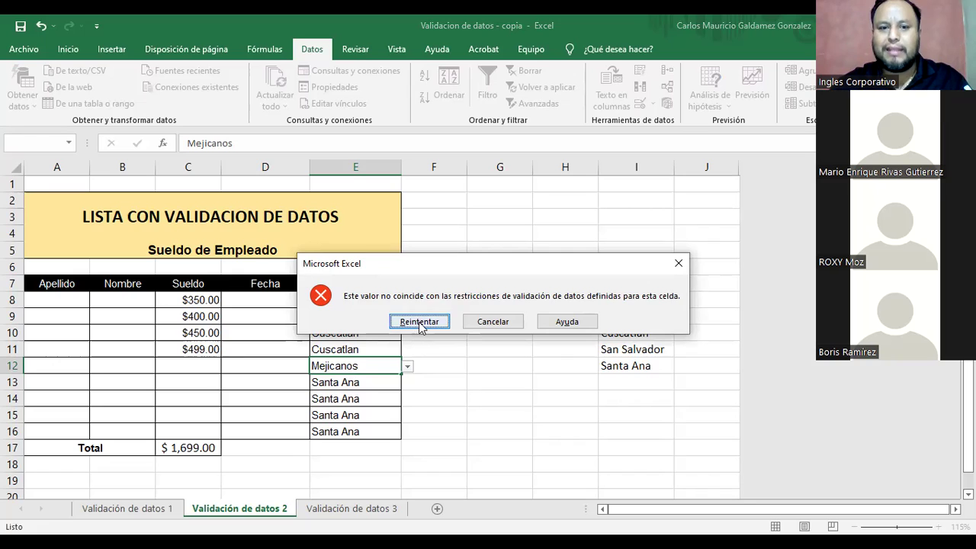
key("Tab")
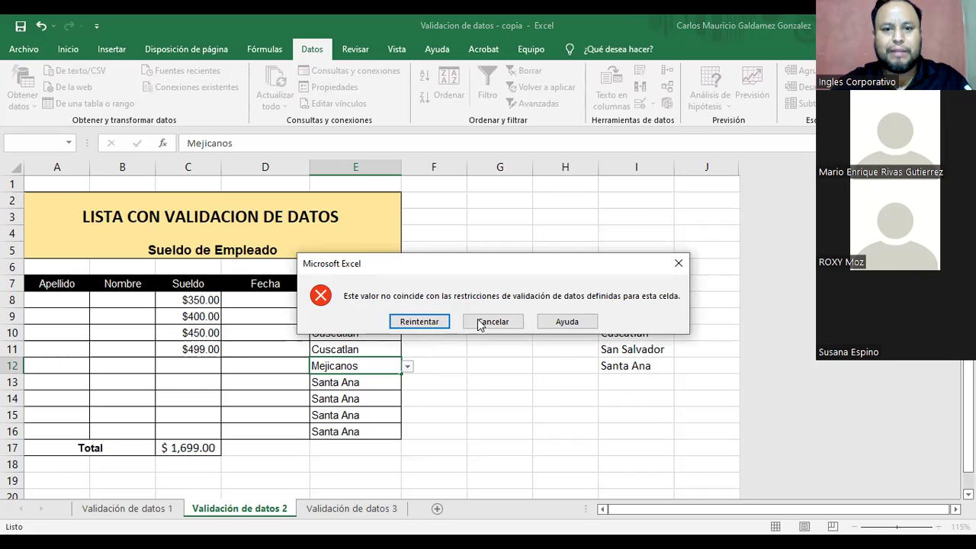
key("Return")
Step: Change Departamento cell E12 to San Vicente from its validation list
key("alt+Down")
key("Up")
key("Up")
key("Up")
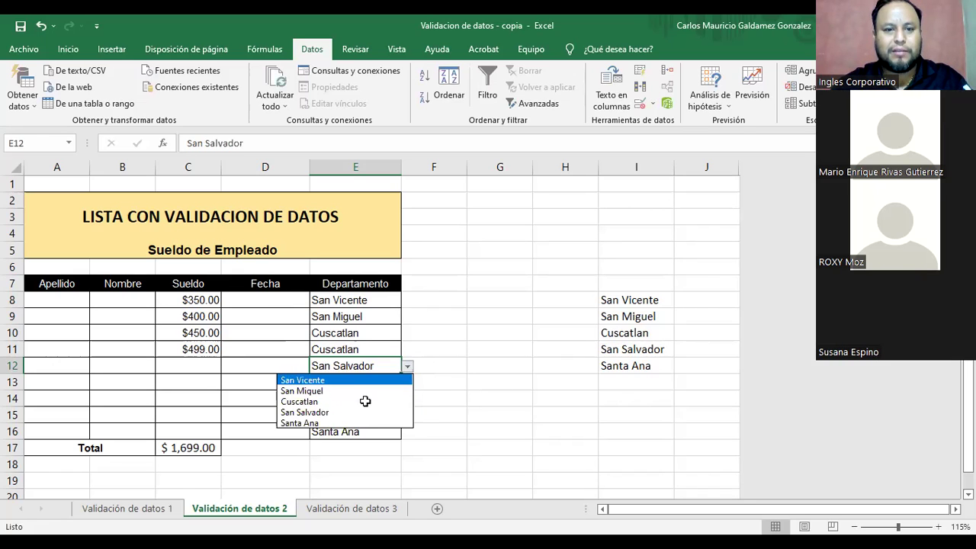
key("Return")
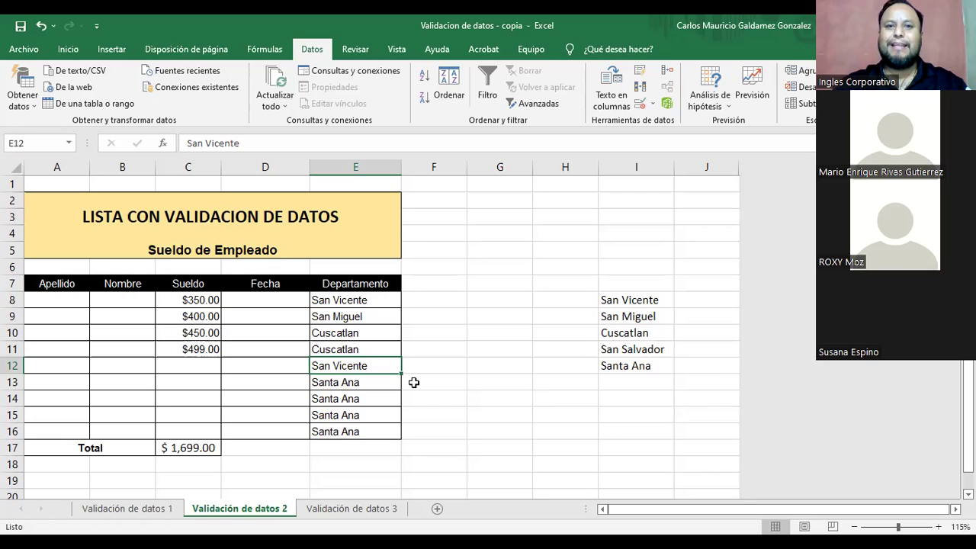
Step: Review the source department names in I8:I12 and switch to the Genially presentation's Ejercicio slide
left_click(624, 302)
left_click(630, 366)
left_click_drag(625, 301, 628, 367)
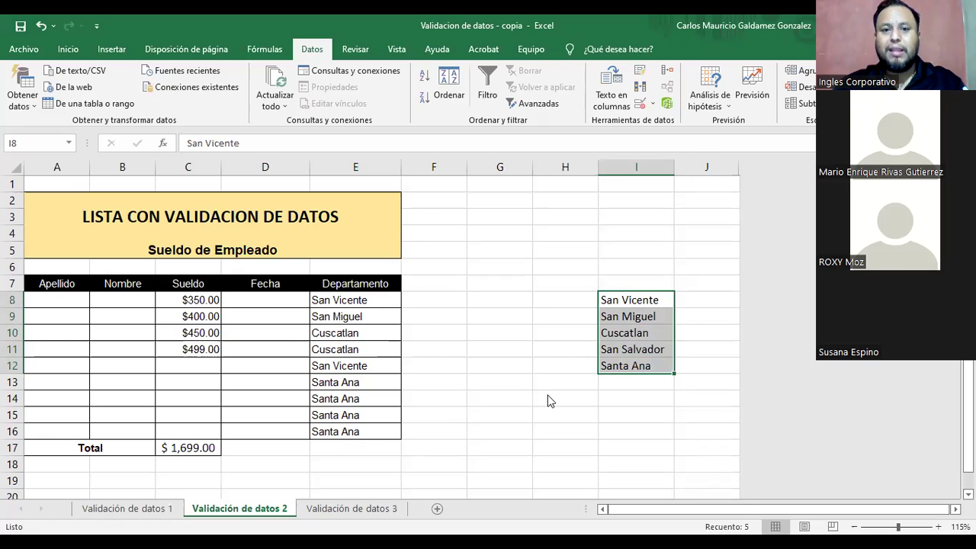
key("alt+Tab")
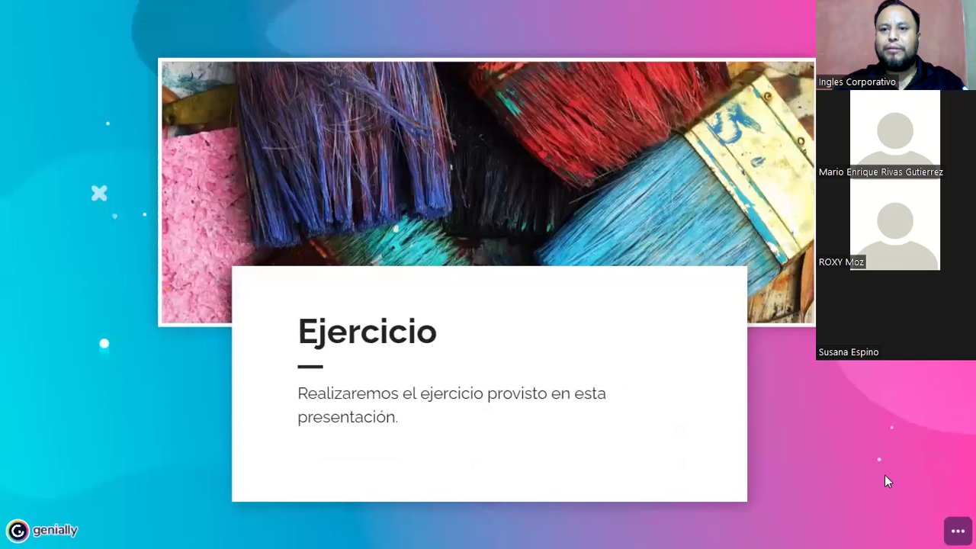